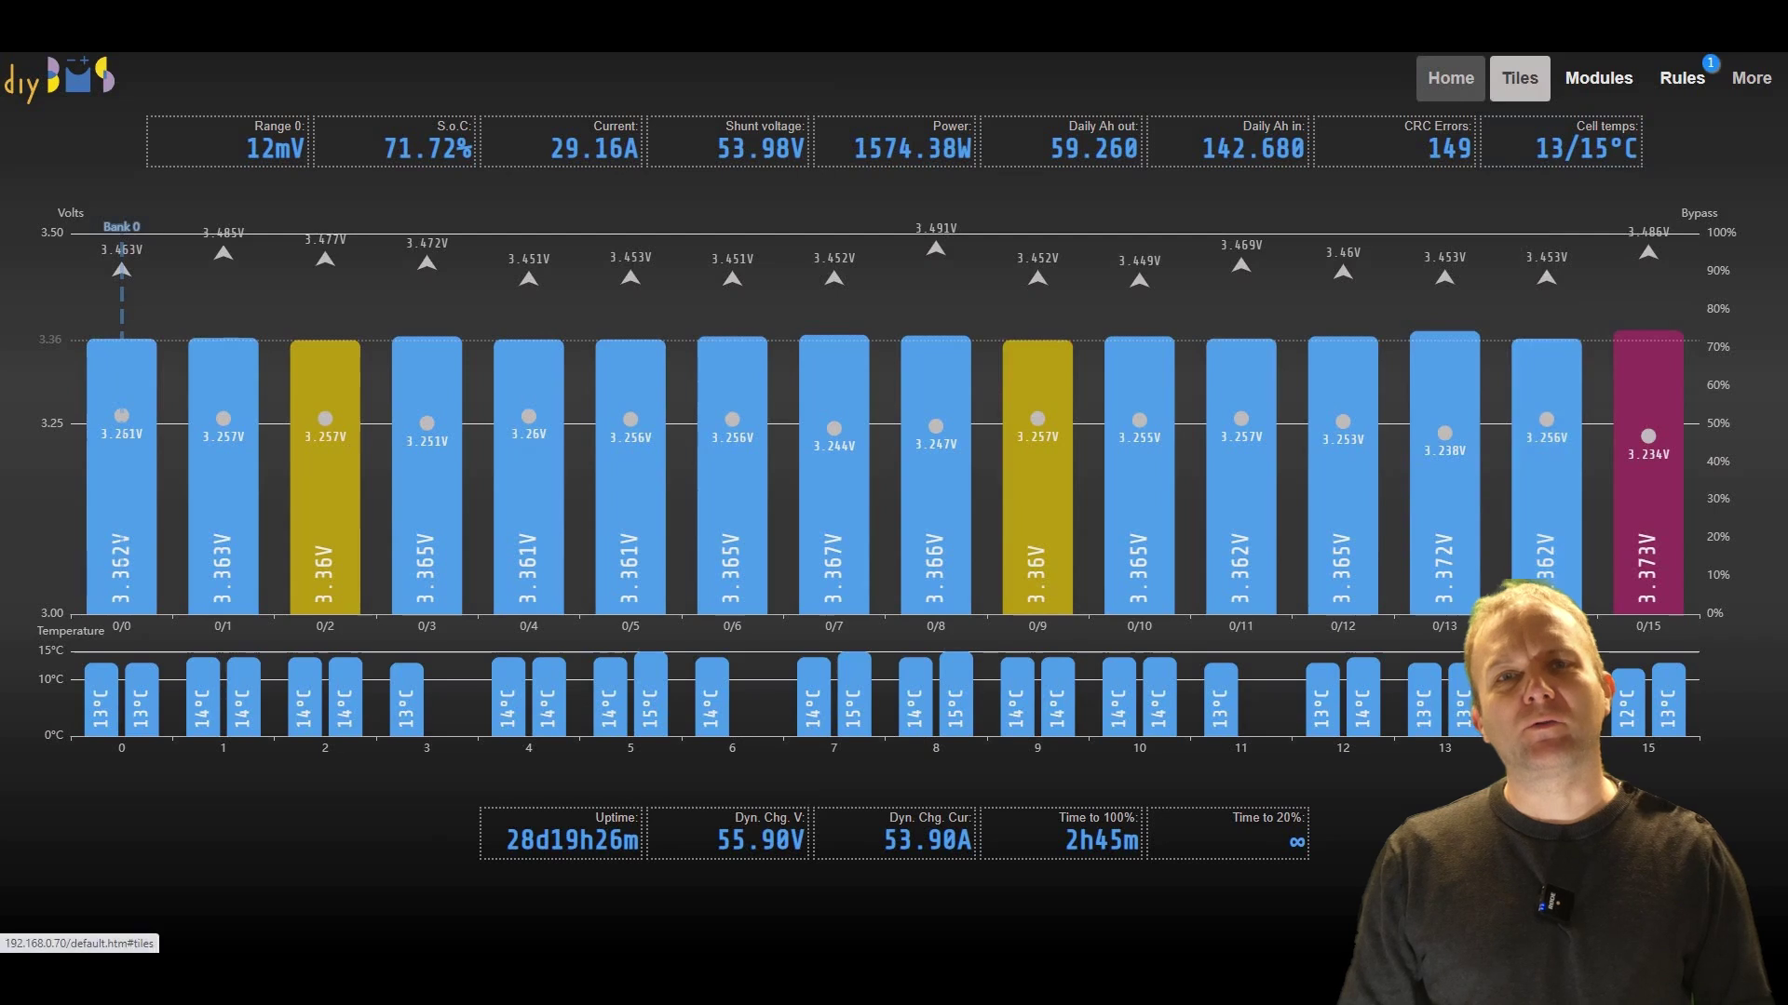
Step: View the Tiles and Home dashboards, and check the Bank range/deviation rule on the Rules page
{"action": "left_click", "coordinate": [1520, 78]}
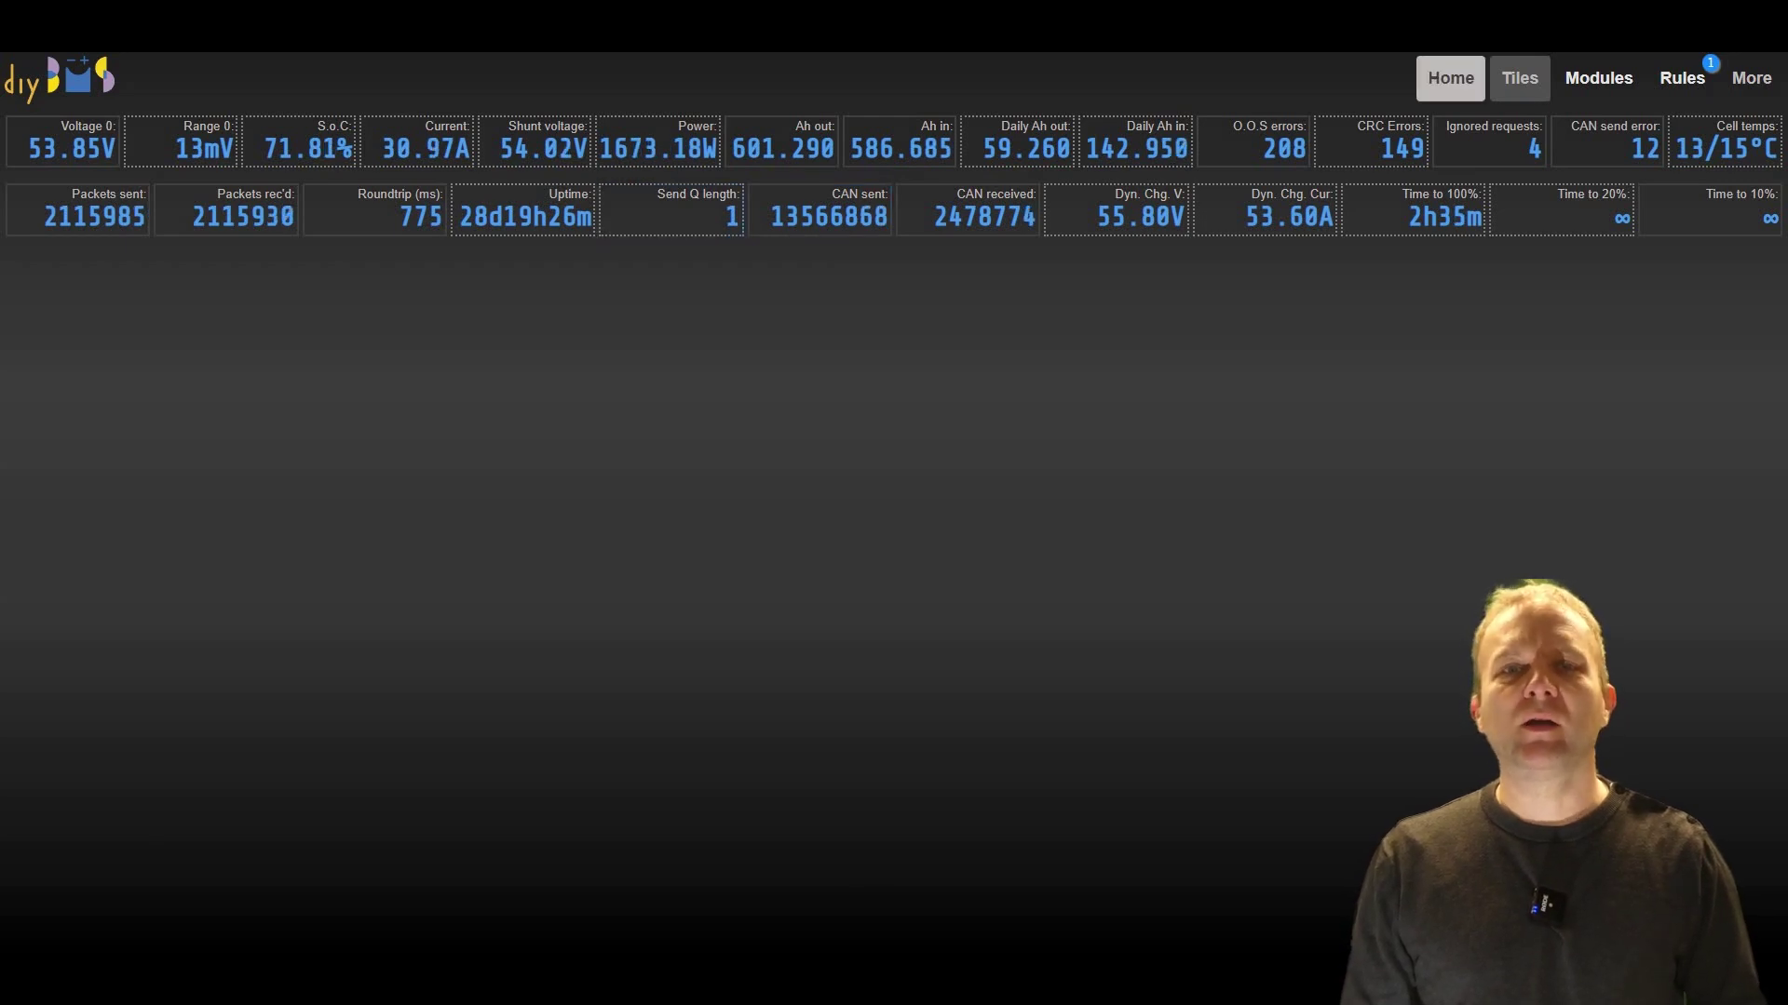
{"action": "left_click", "coordinate": [1451, 78]}
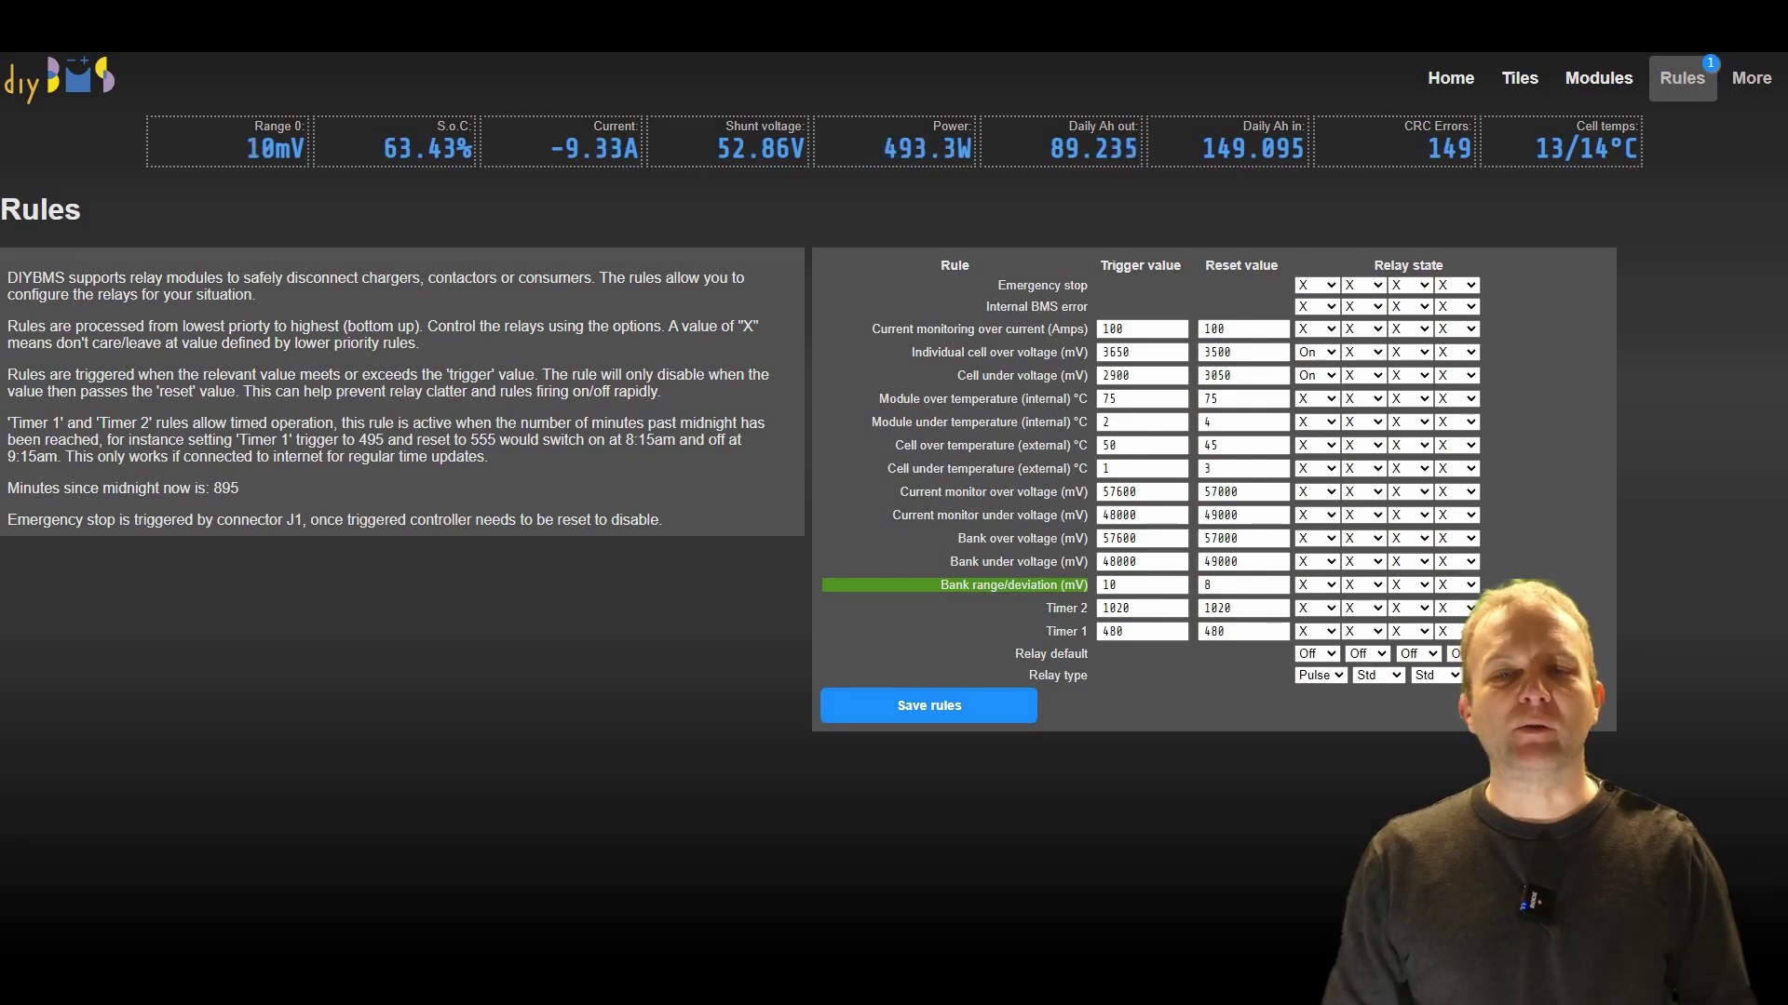
{"action": "left_click", "coordinate": [1041, 588]}
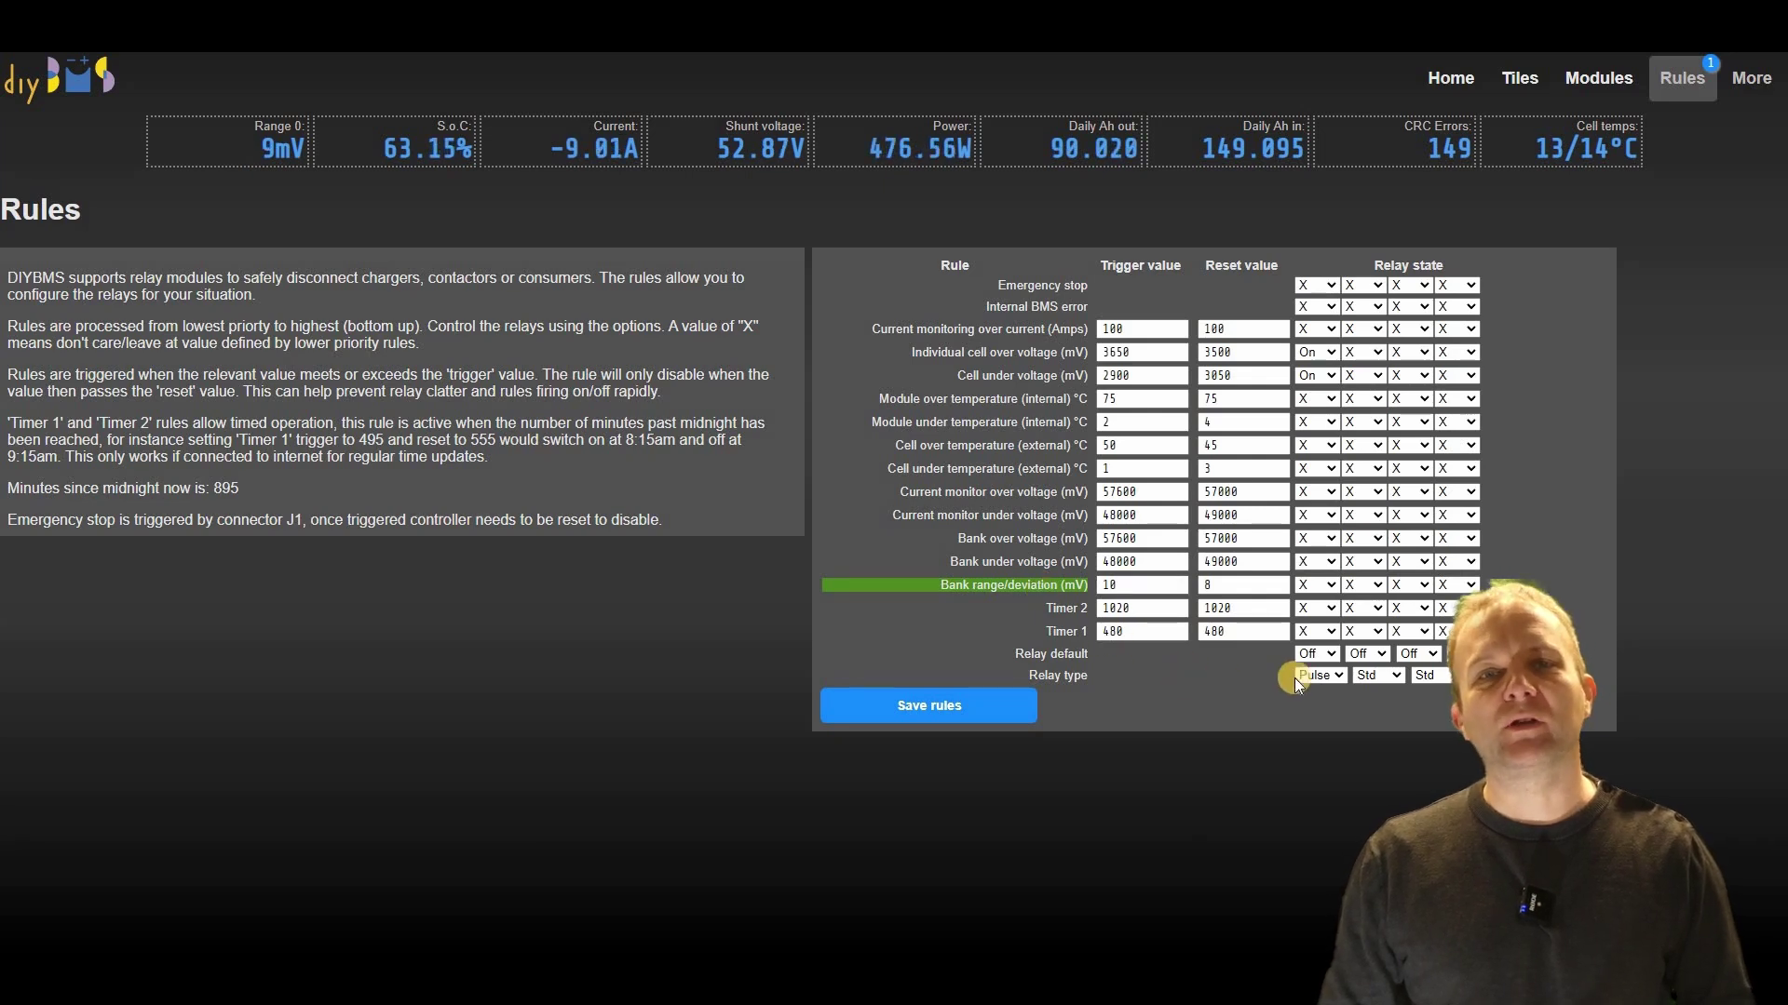
Step: Open the Utilities page and read the Controller Firmware Upgrade instructions
{"action": "left_click", "coordinate": [1753, 80]}
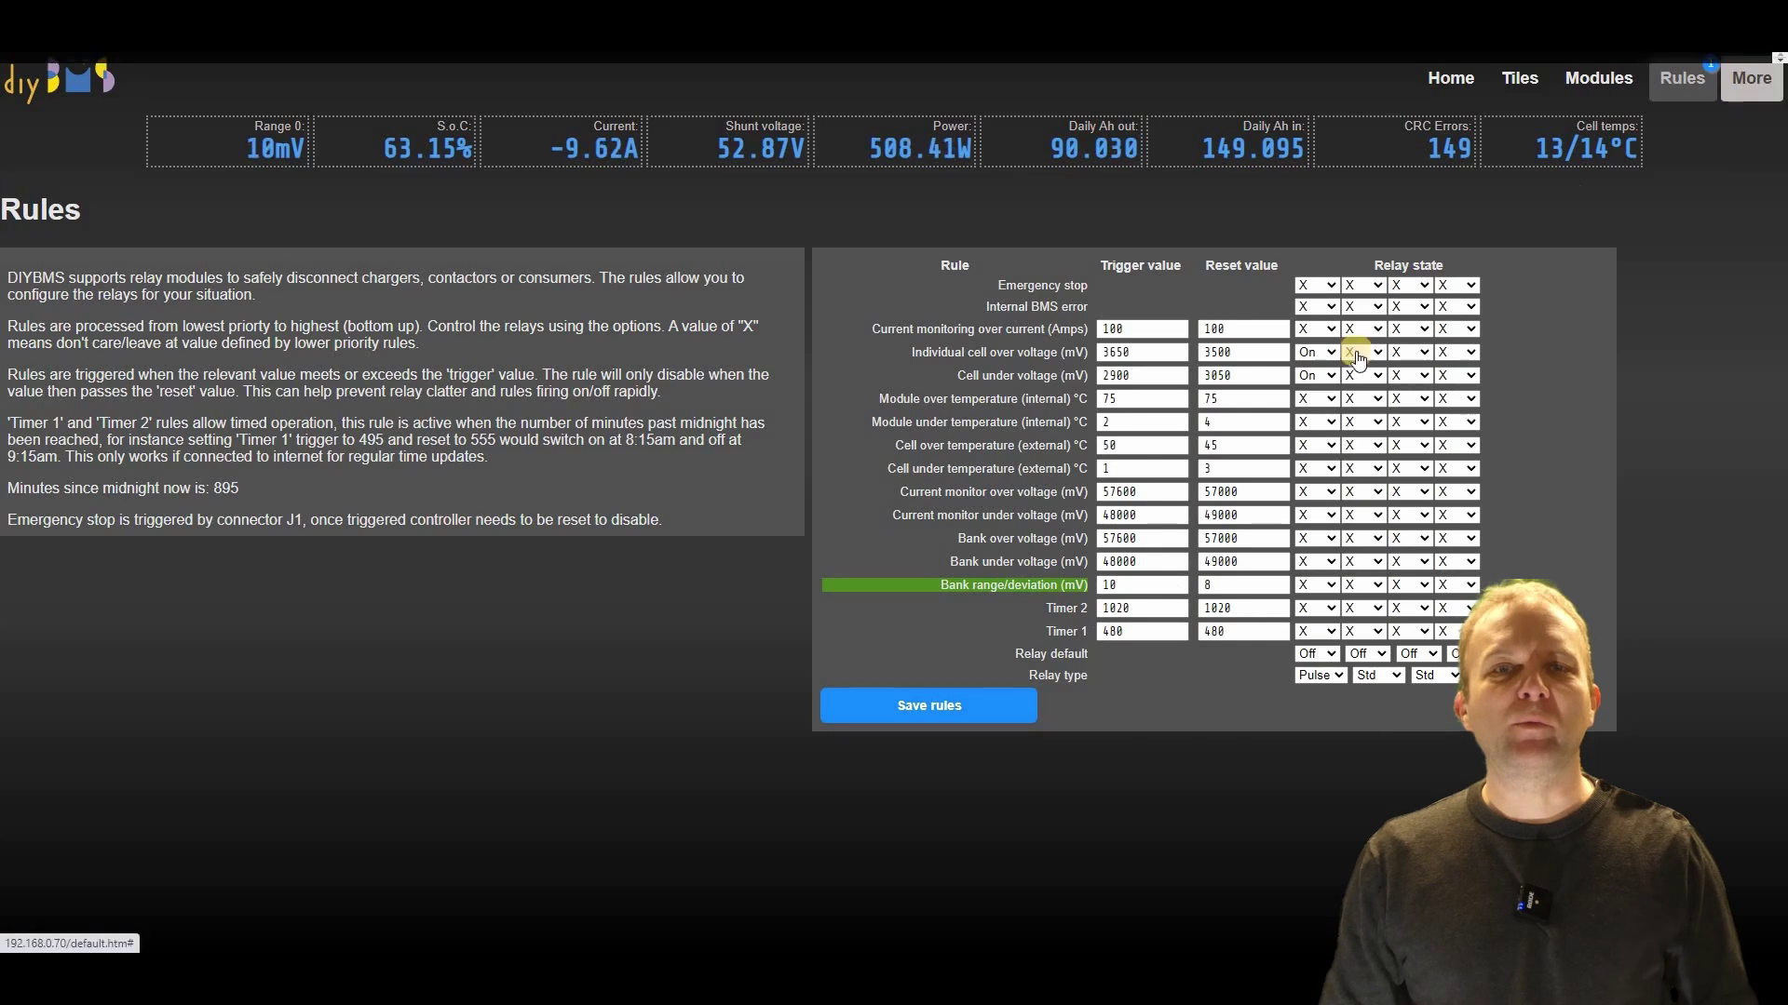
{"action": "left_click", "coordinate": [814, 613]}
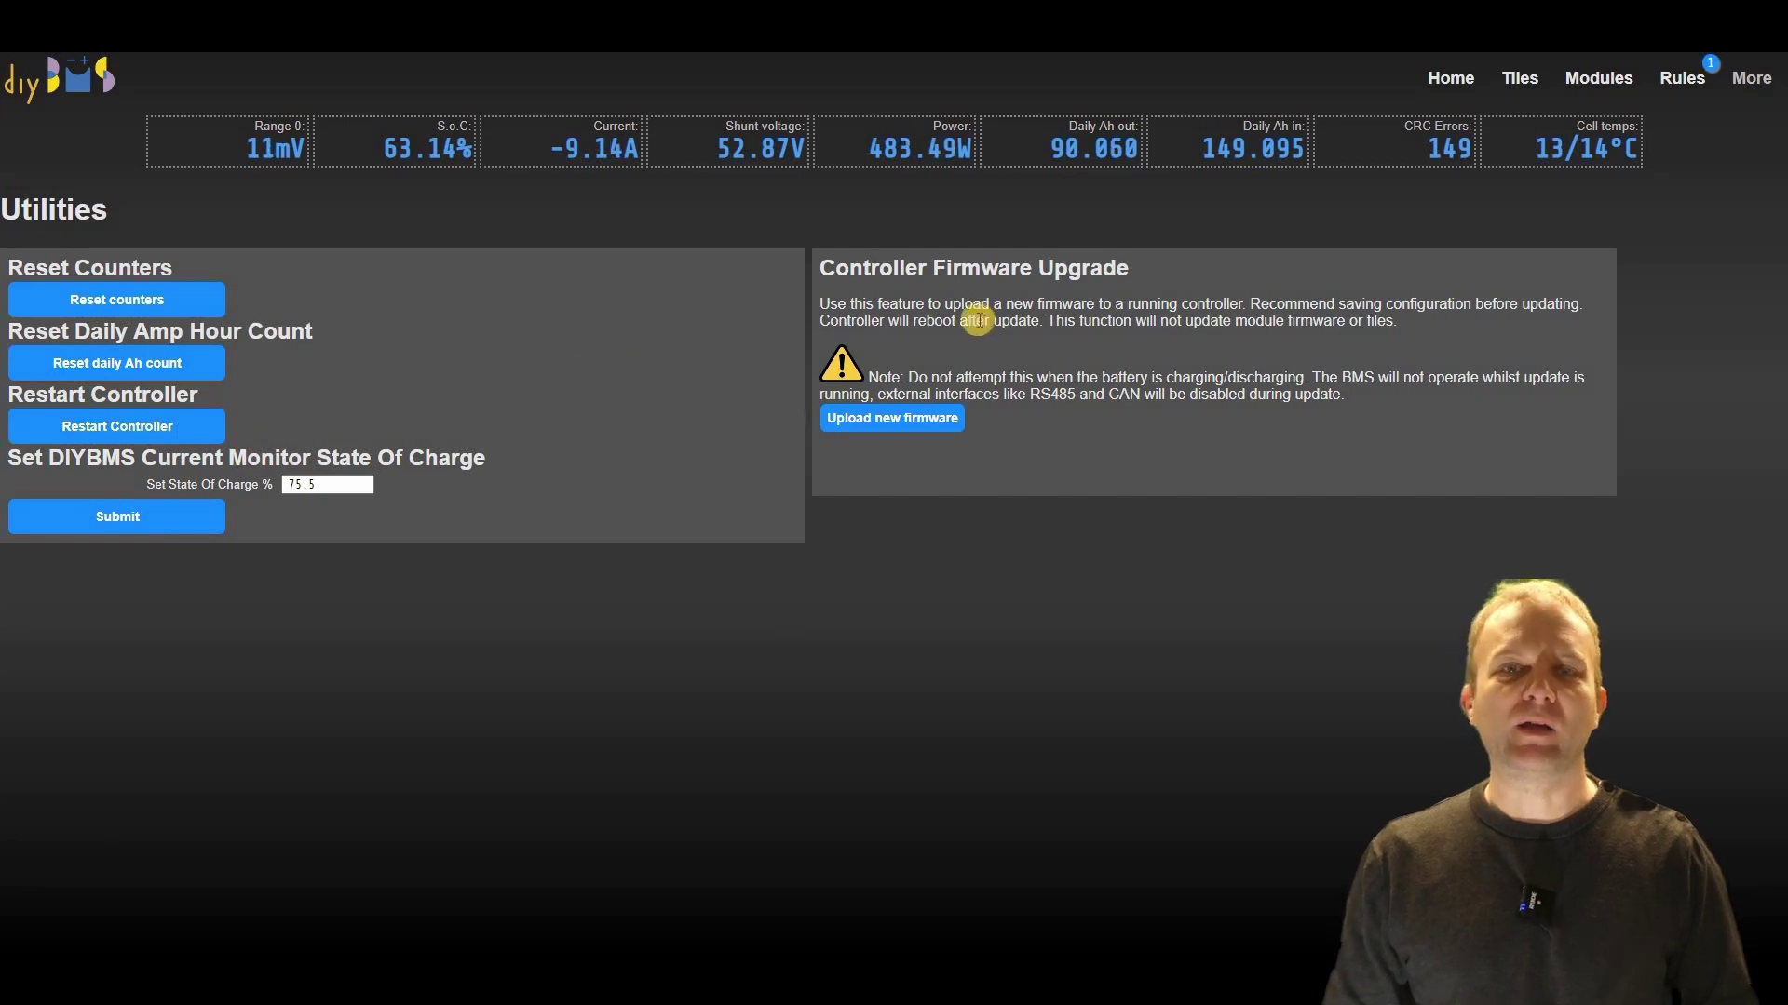
{"action": "left_click_drag", "start_coordinate": [827, 303], "coordinate": [1397, 319]}
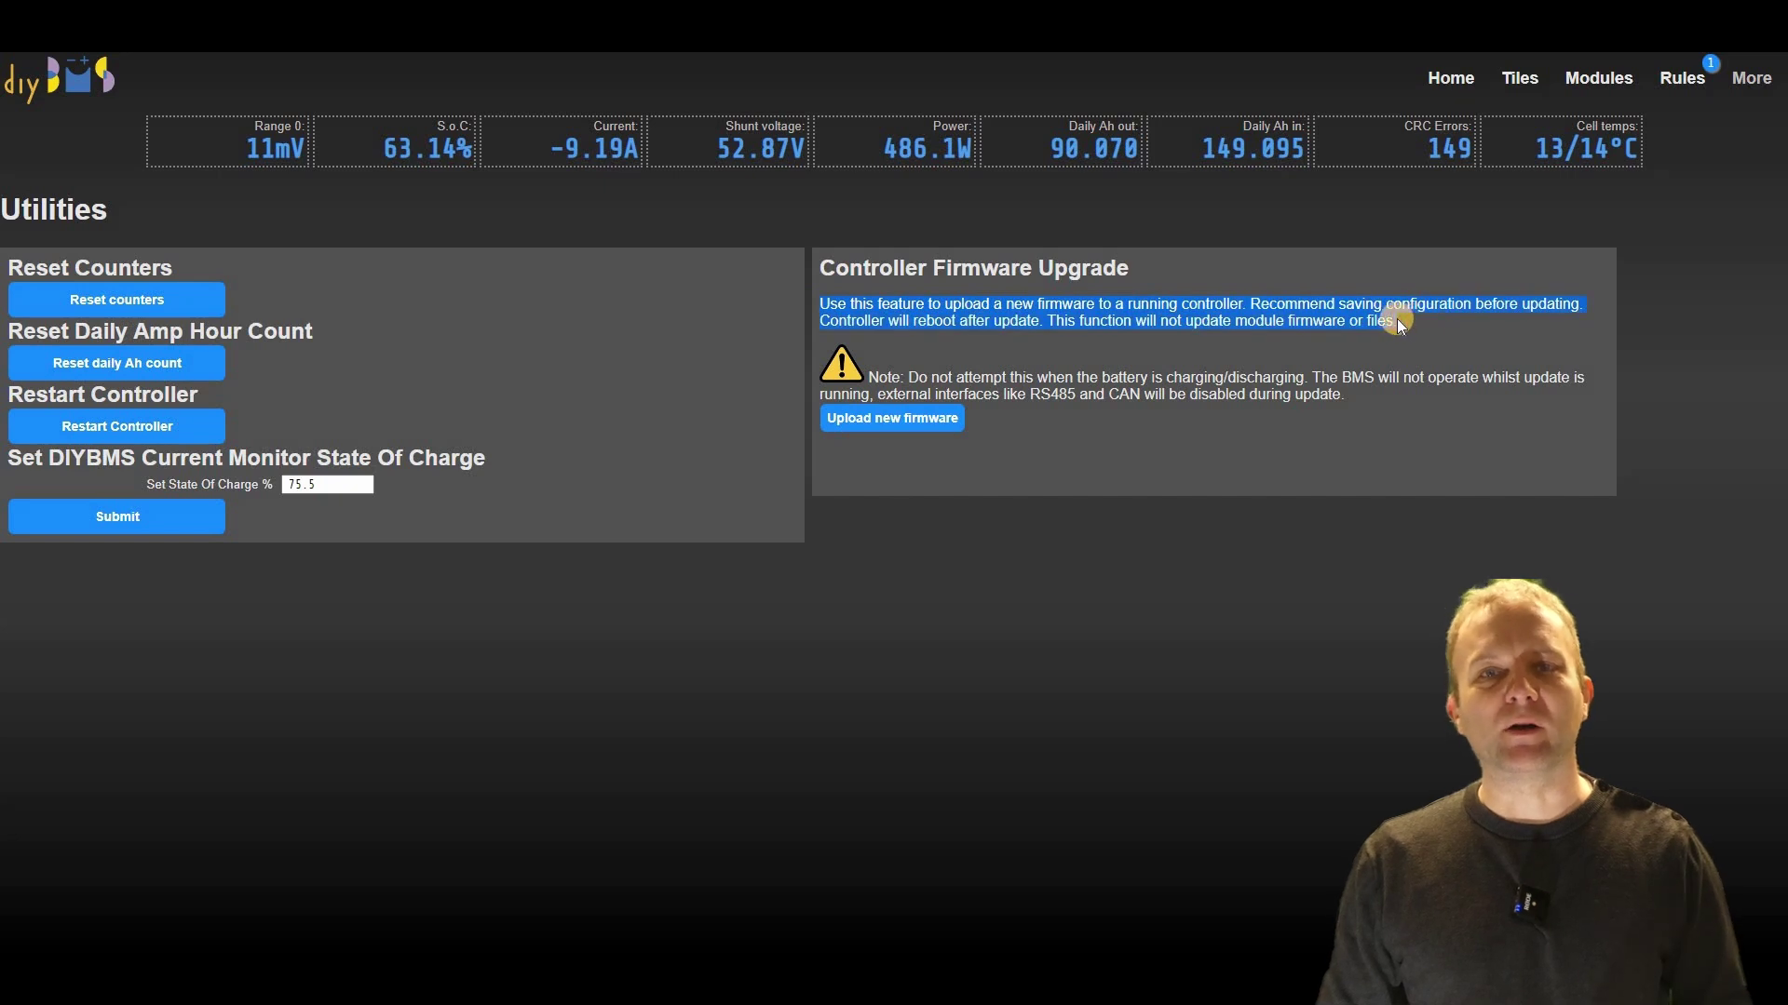
{"action": "left_click", "coordinate": [1396, 318]}
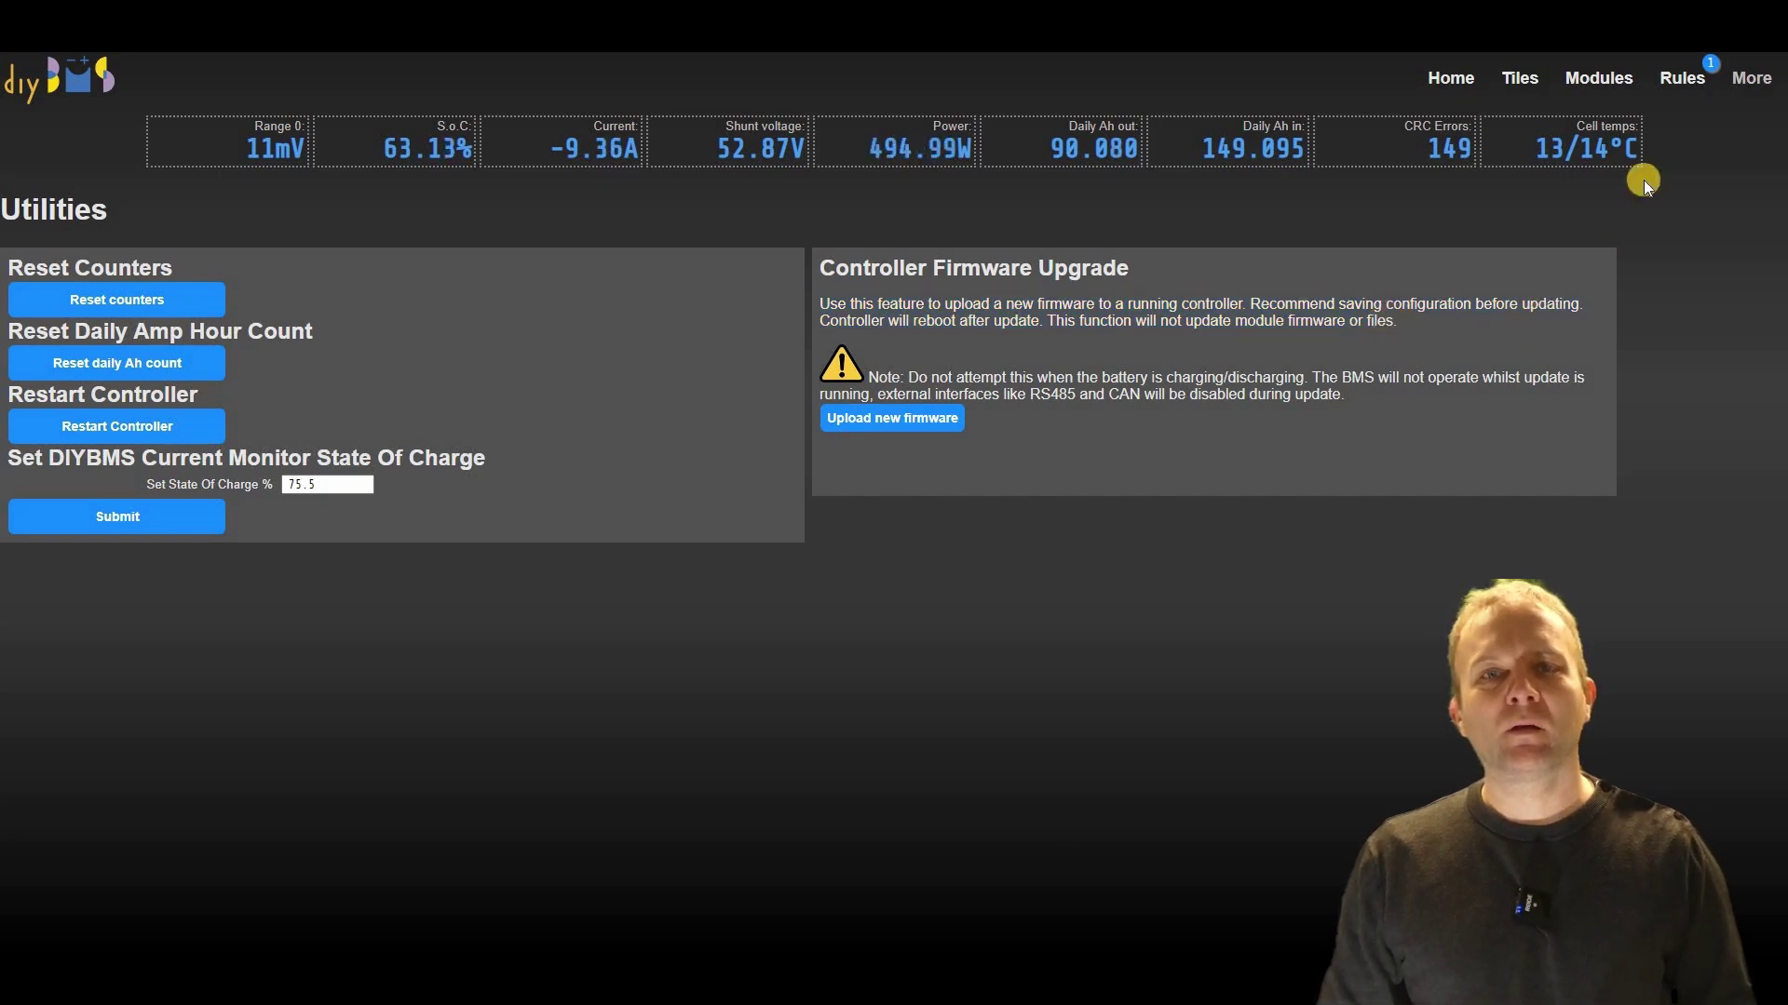
Step: Open the Charge/Discharge Settings and locate the CANBUS protocol emulation setting
{"action": "left_click", "coordinate": [1730, 86]}
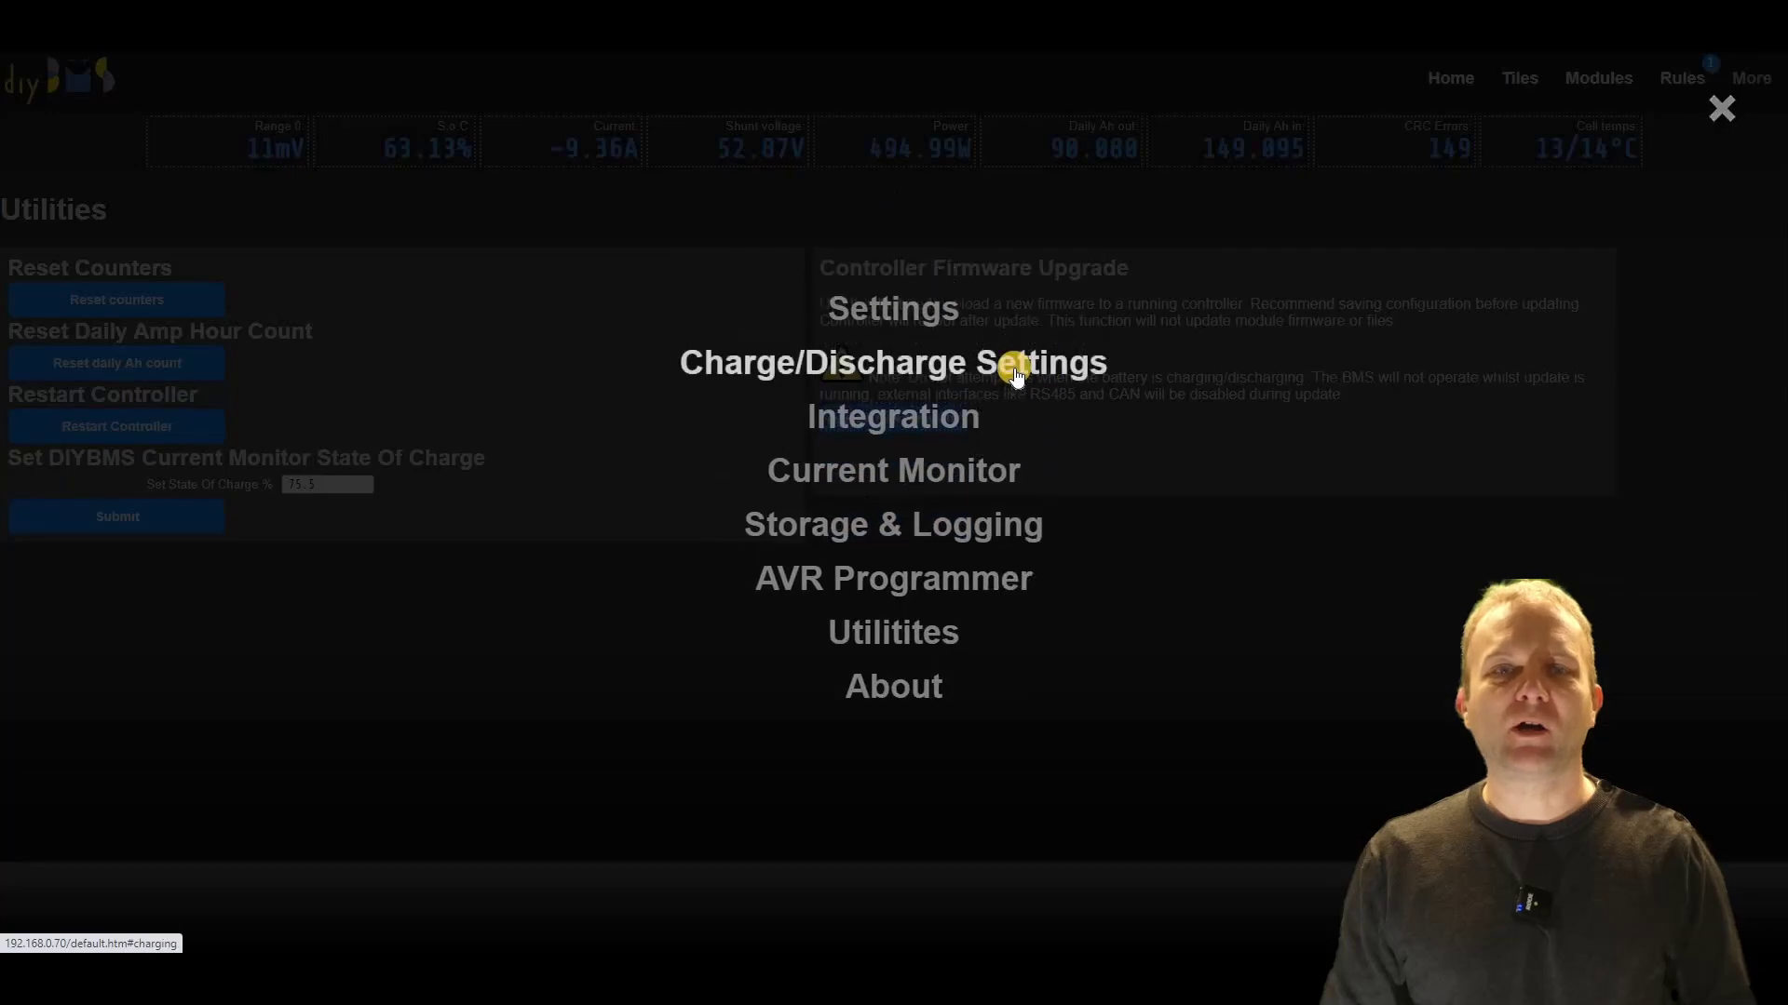
{"action": "left_click", "coordinate": [1014, 367]}
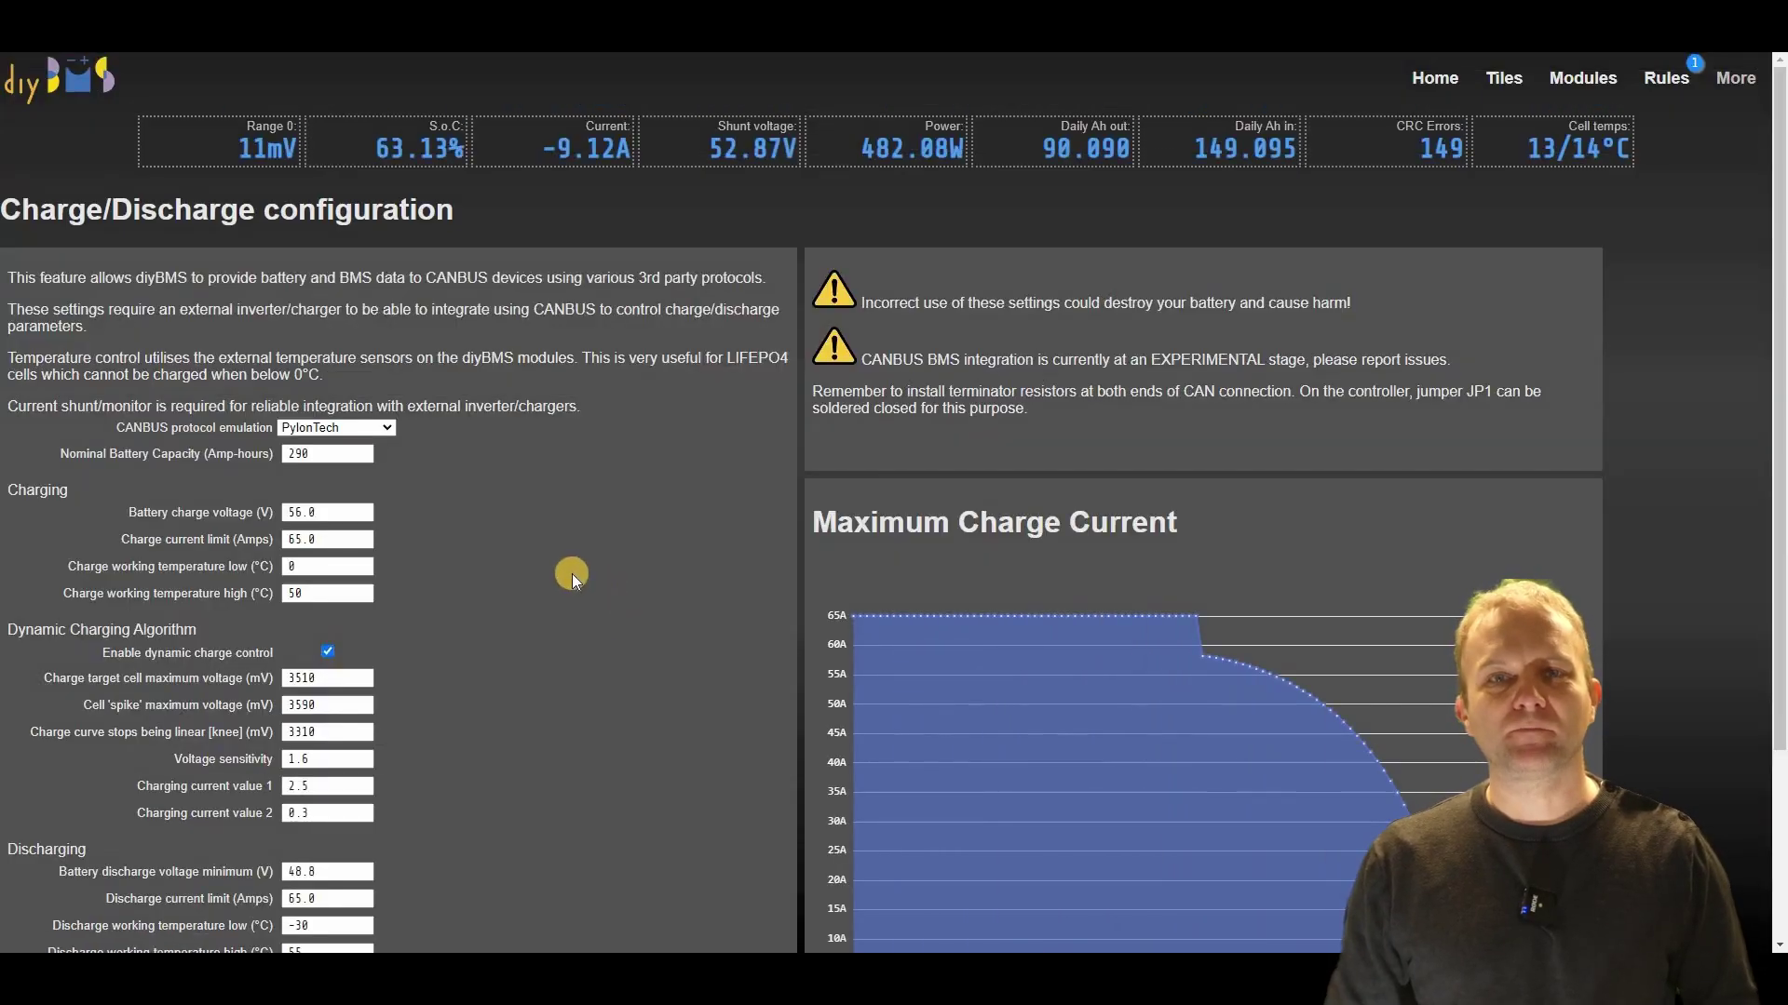
{"action": "scroll", "coordinate": [572, 566], "scroll_direction": "down", "scroll_amount": 2}
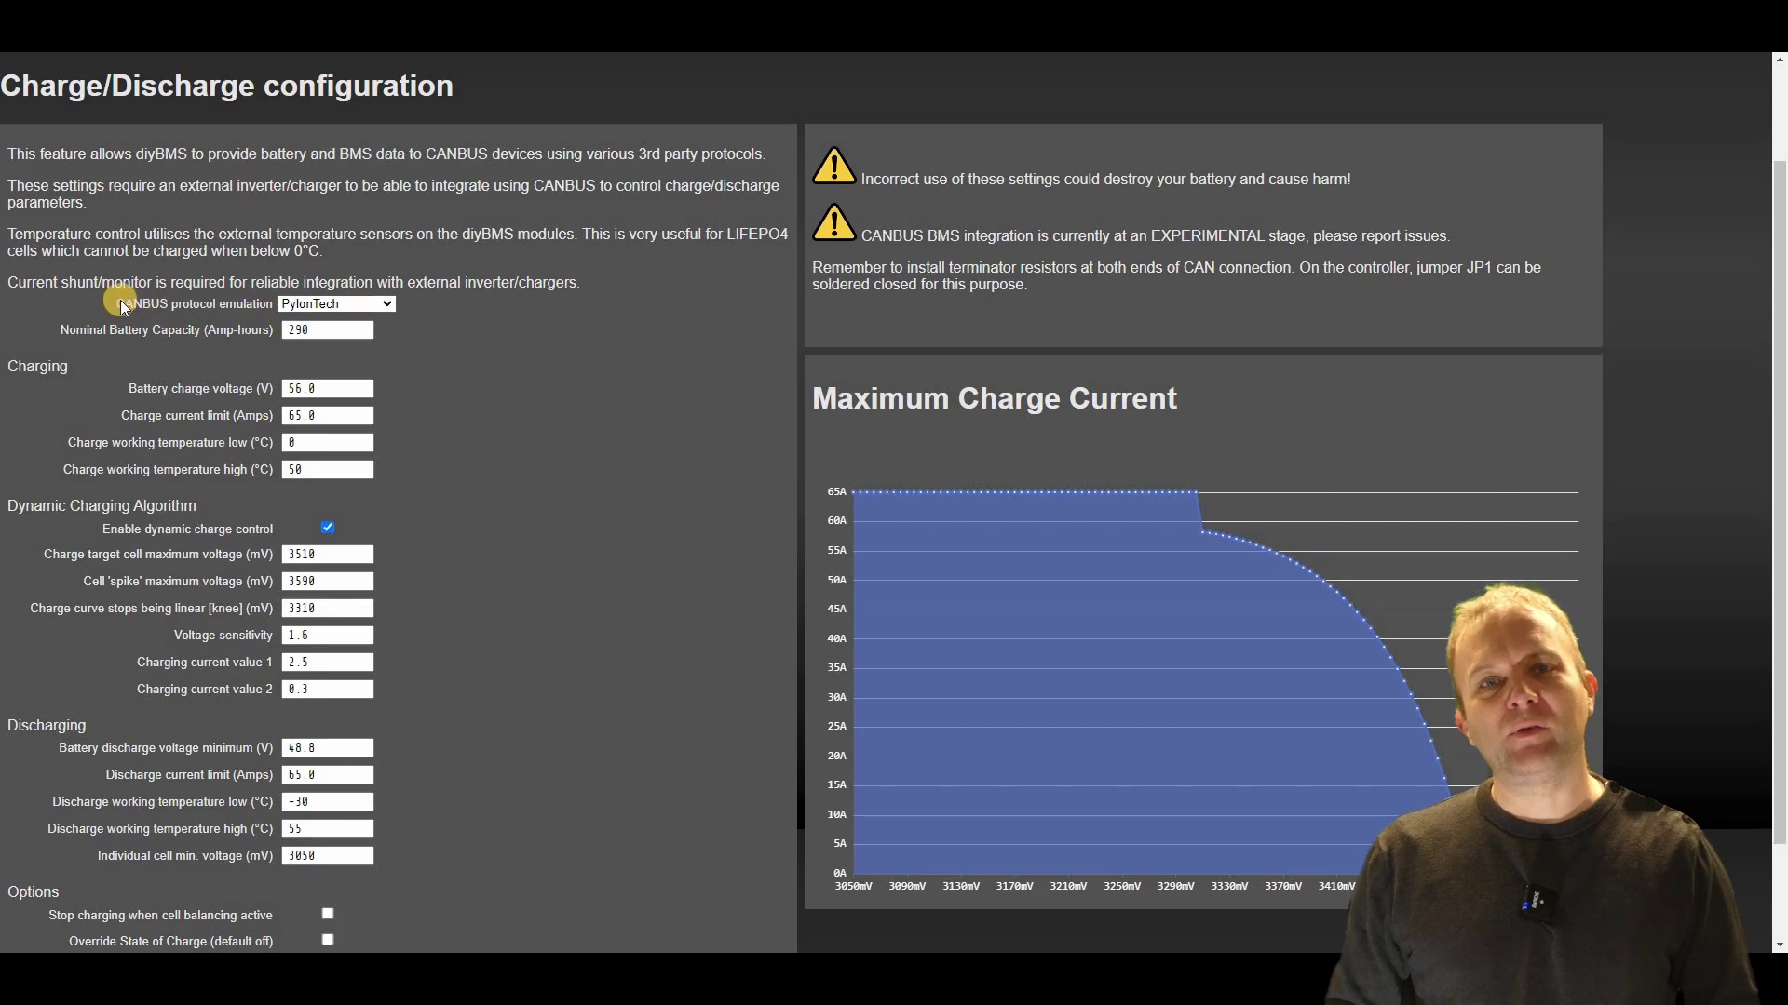
{"action": "left_click_drag", "start_coordinate": [120, 300], "coordinate": [222, 307]}
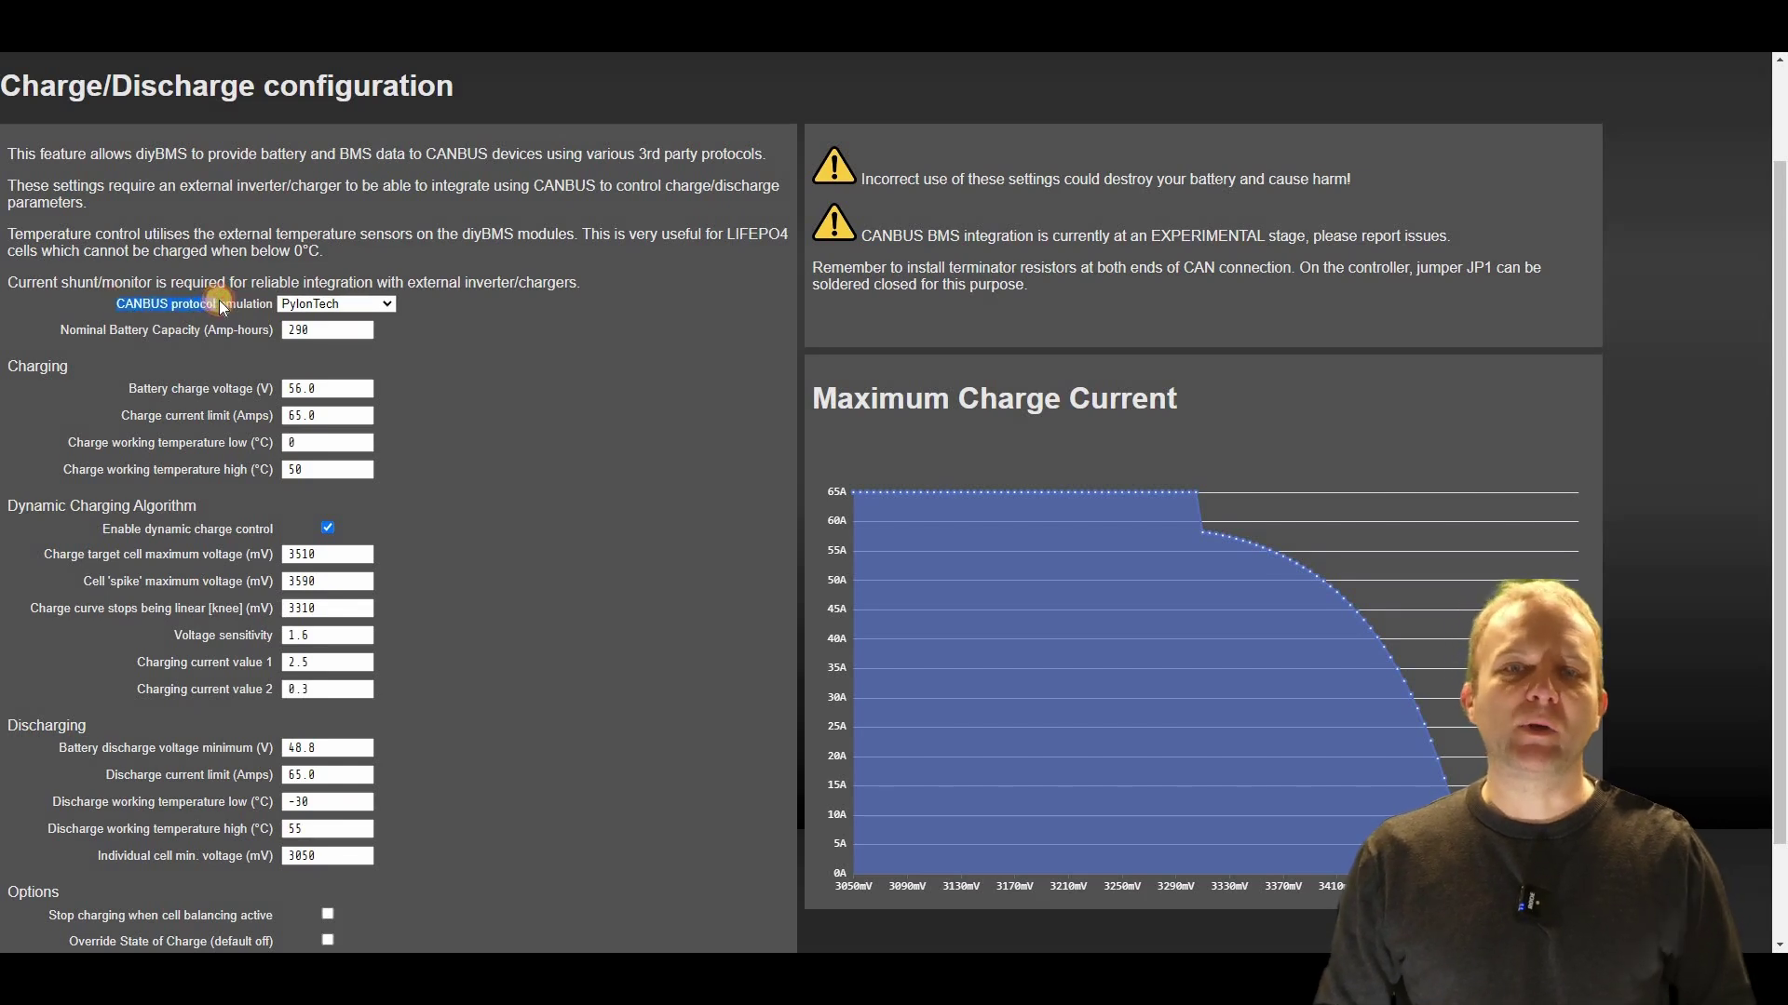
{"action": "left_click", "coordinate": [222, 306]}
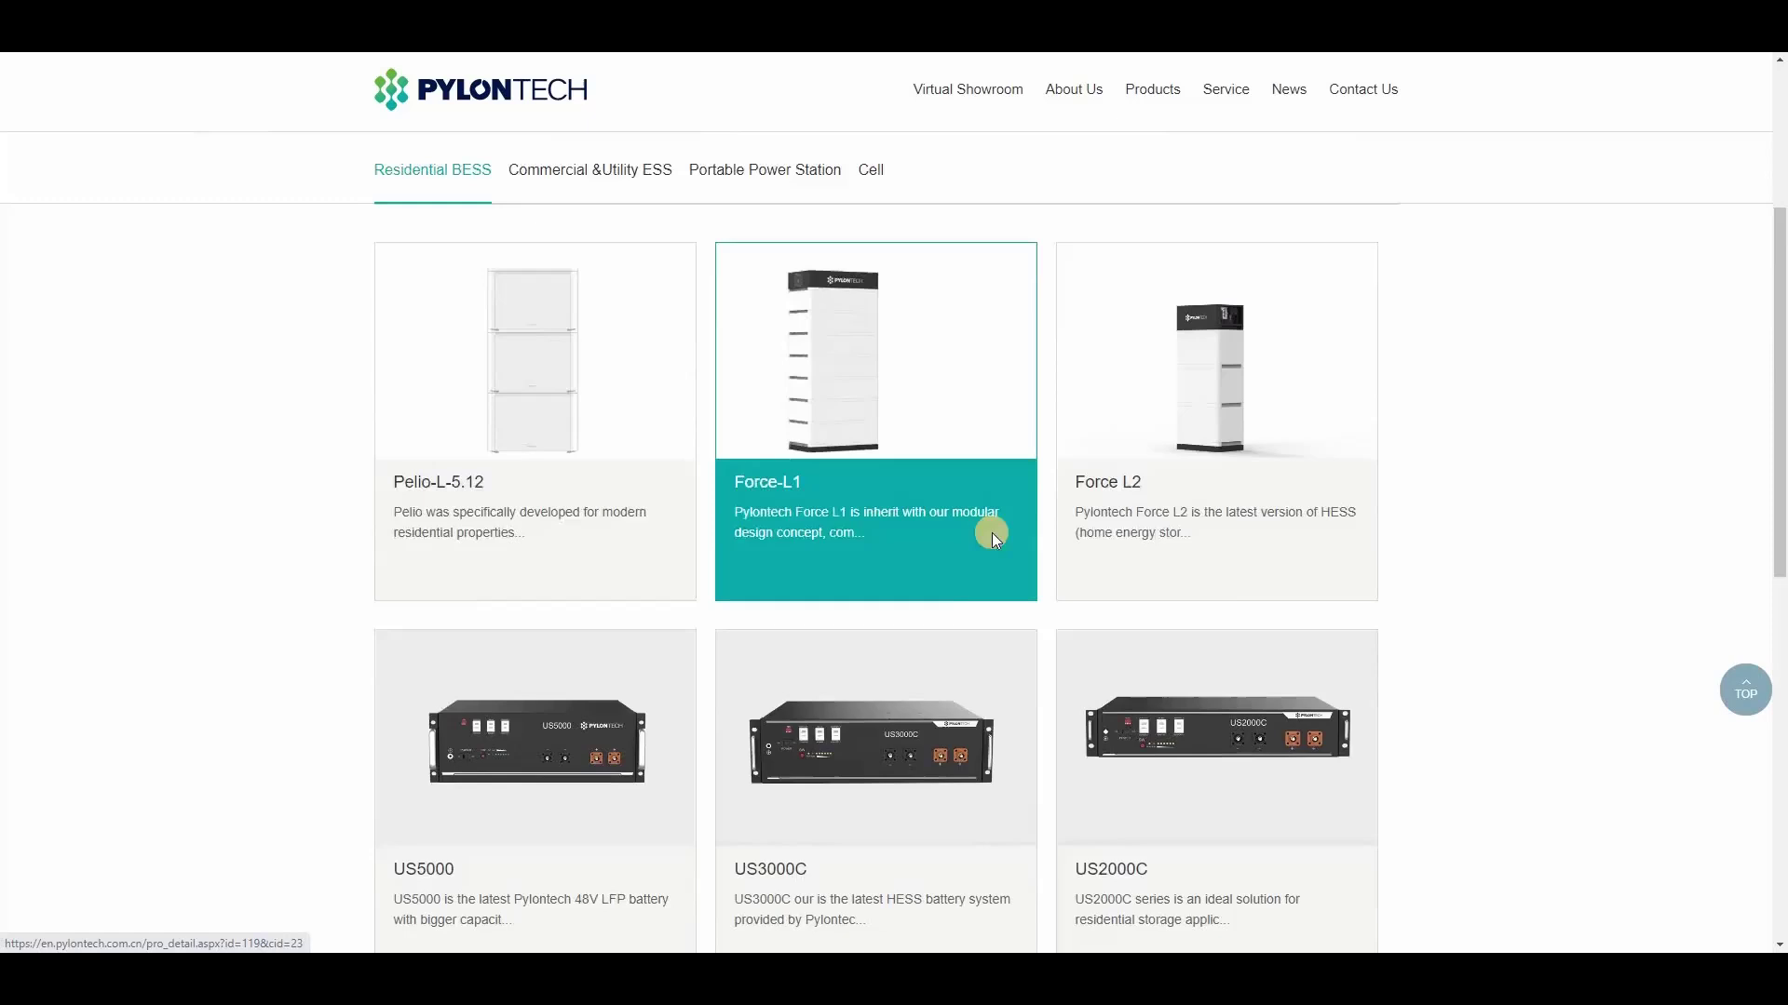
Step: On the Pylontech website, browse the residential batteries and open the US5000 product page to read its description
{"action": "scroll", "coordinate": [991, 533], "scroll_direction": "down", "scroll_amount": 6}
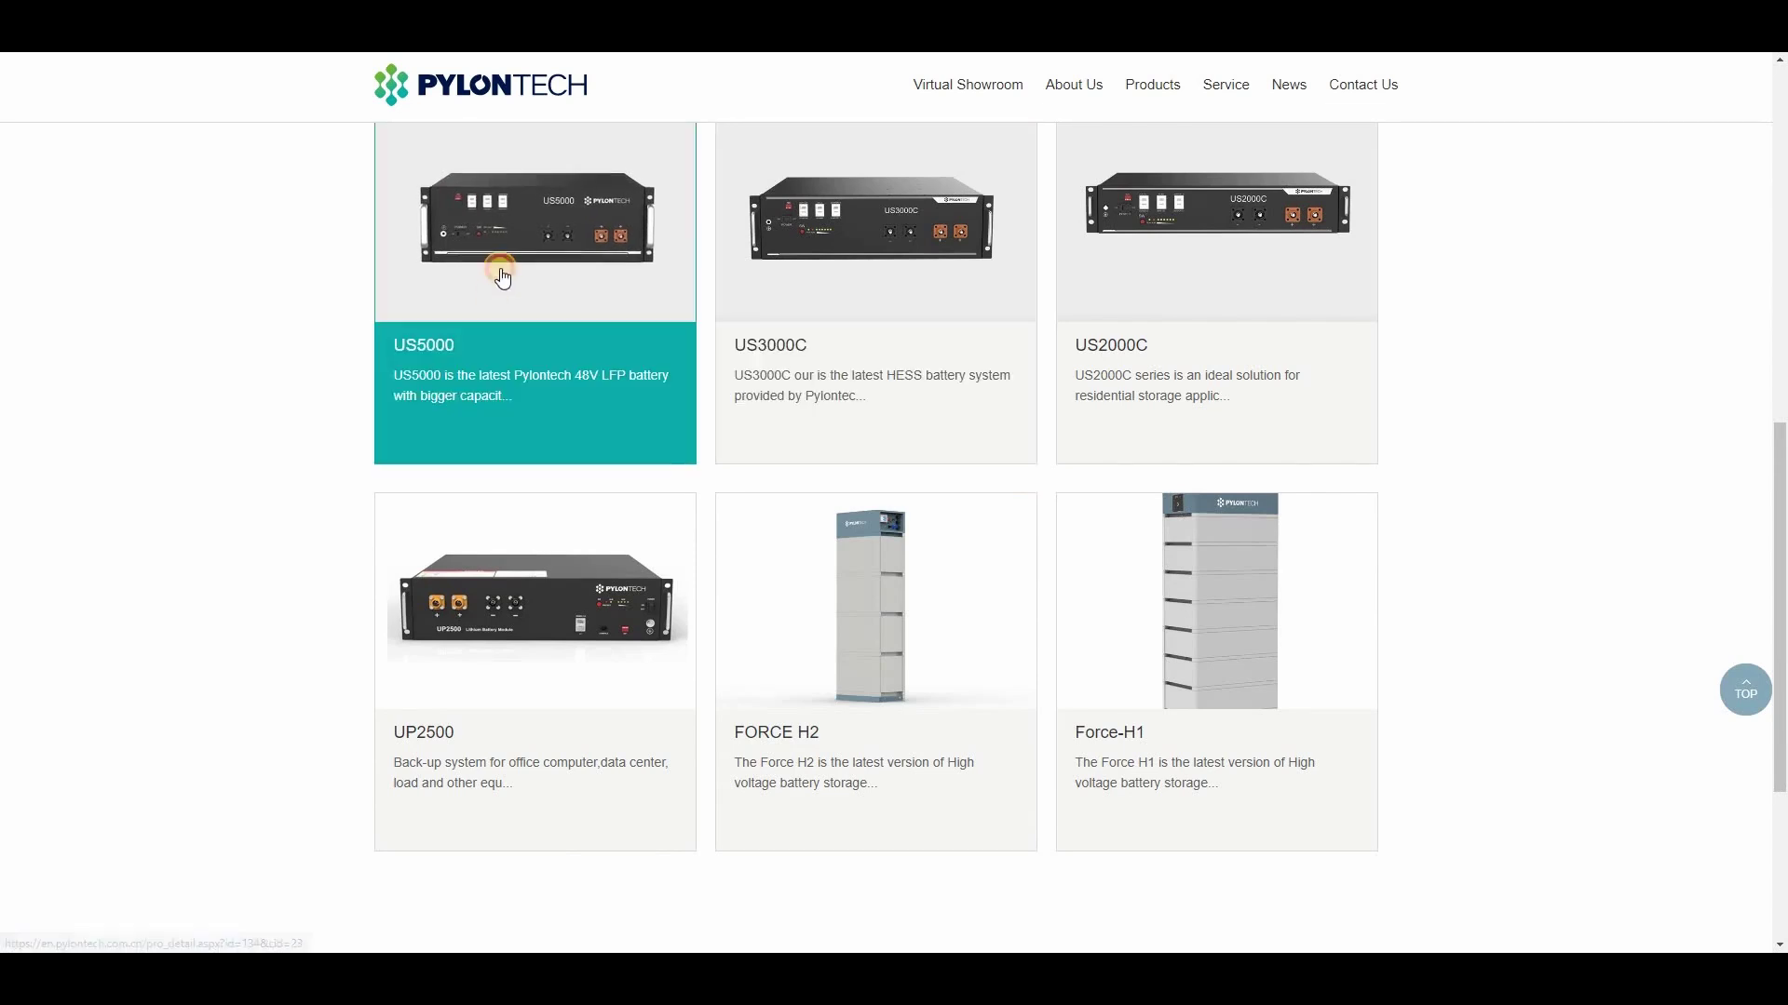
{"action": "left_click", "coordinate": [668, 316]}
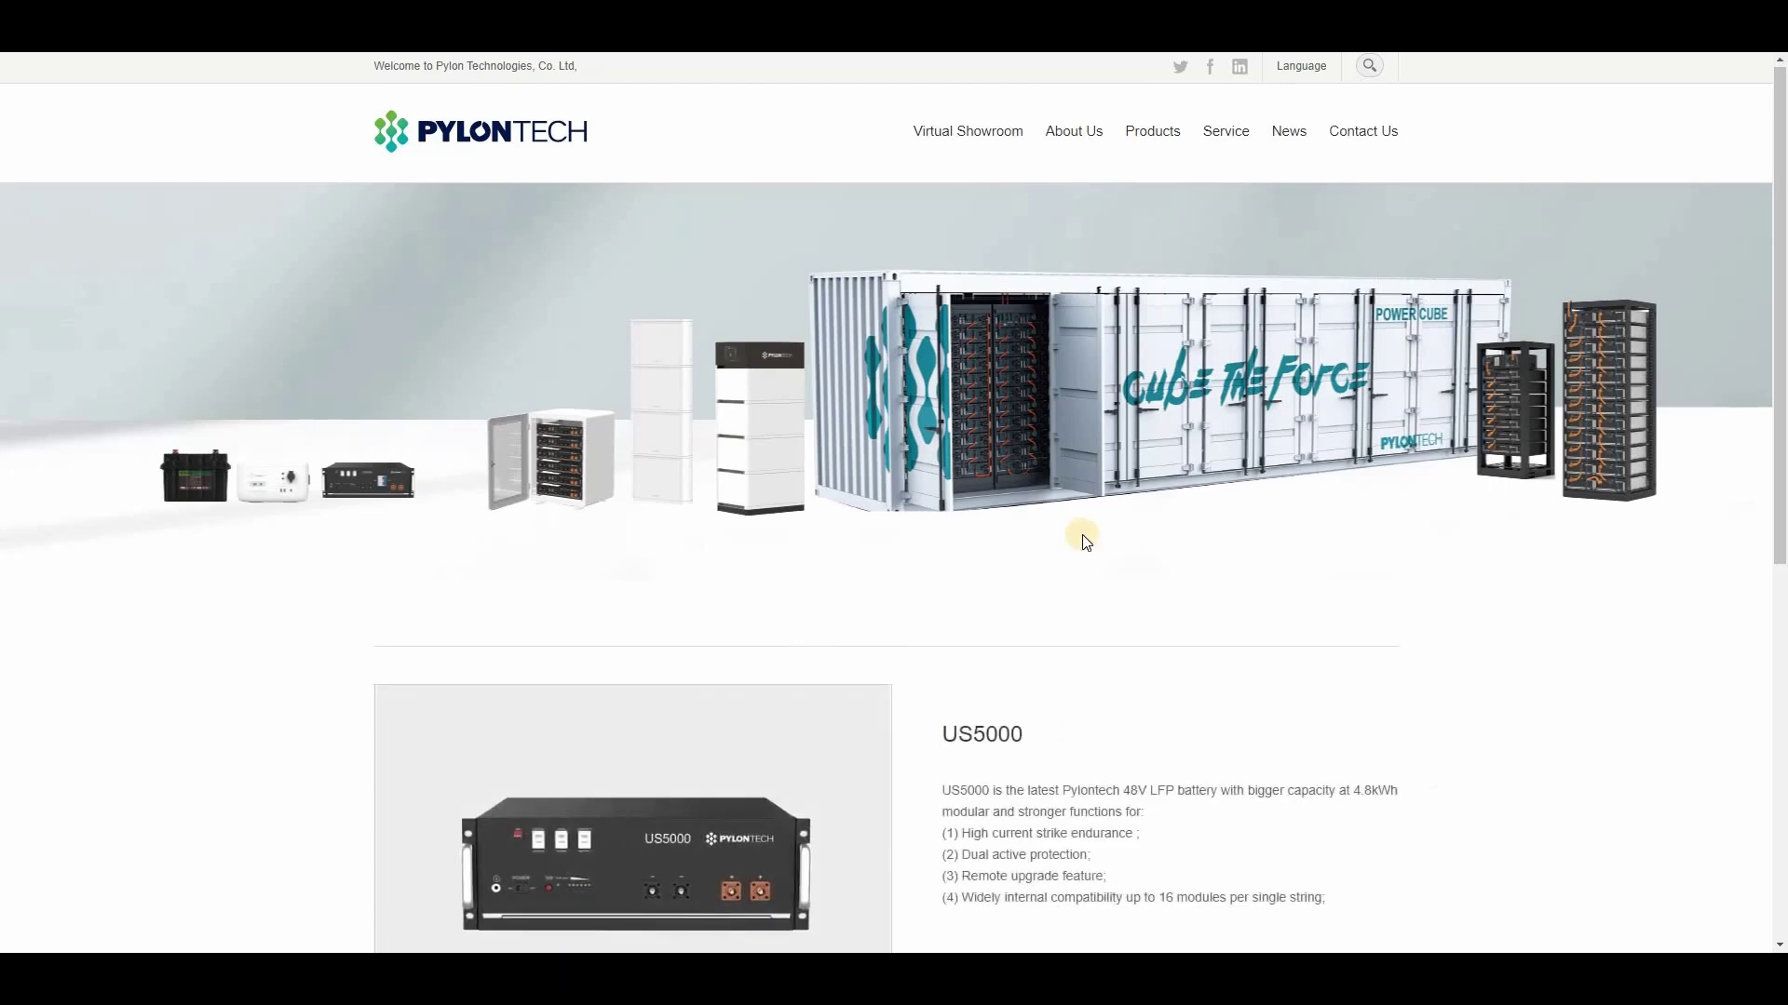
{"action": "scroll", "coordinate": [1084, 536], "scroll_direction": "down", "scroll_amount": 3}
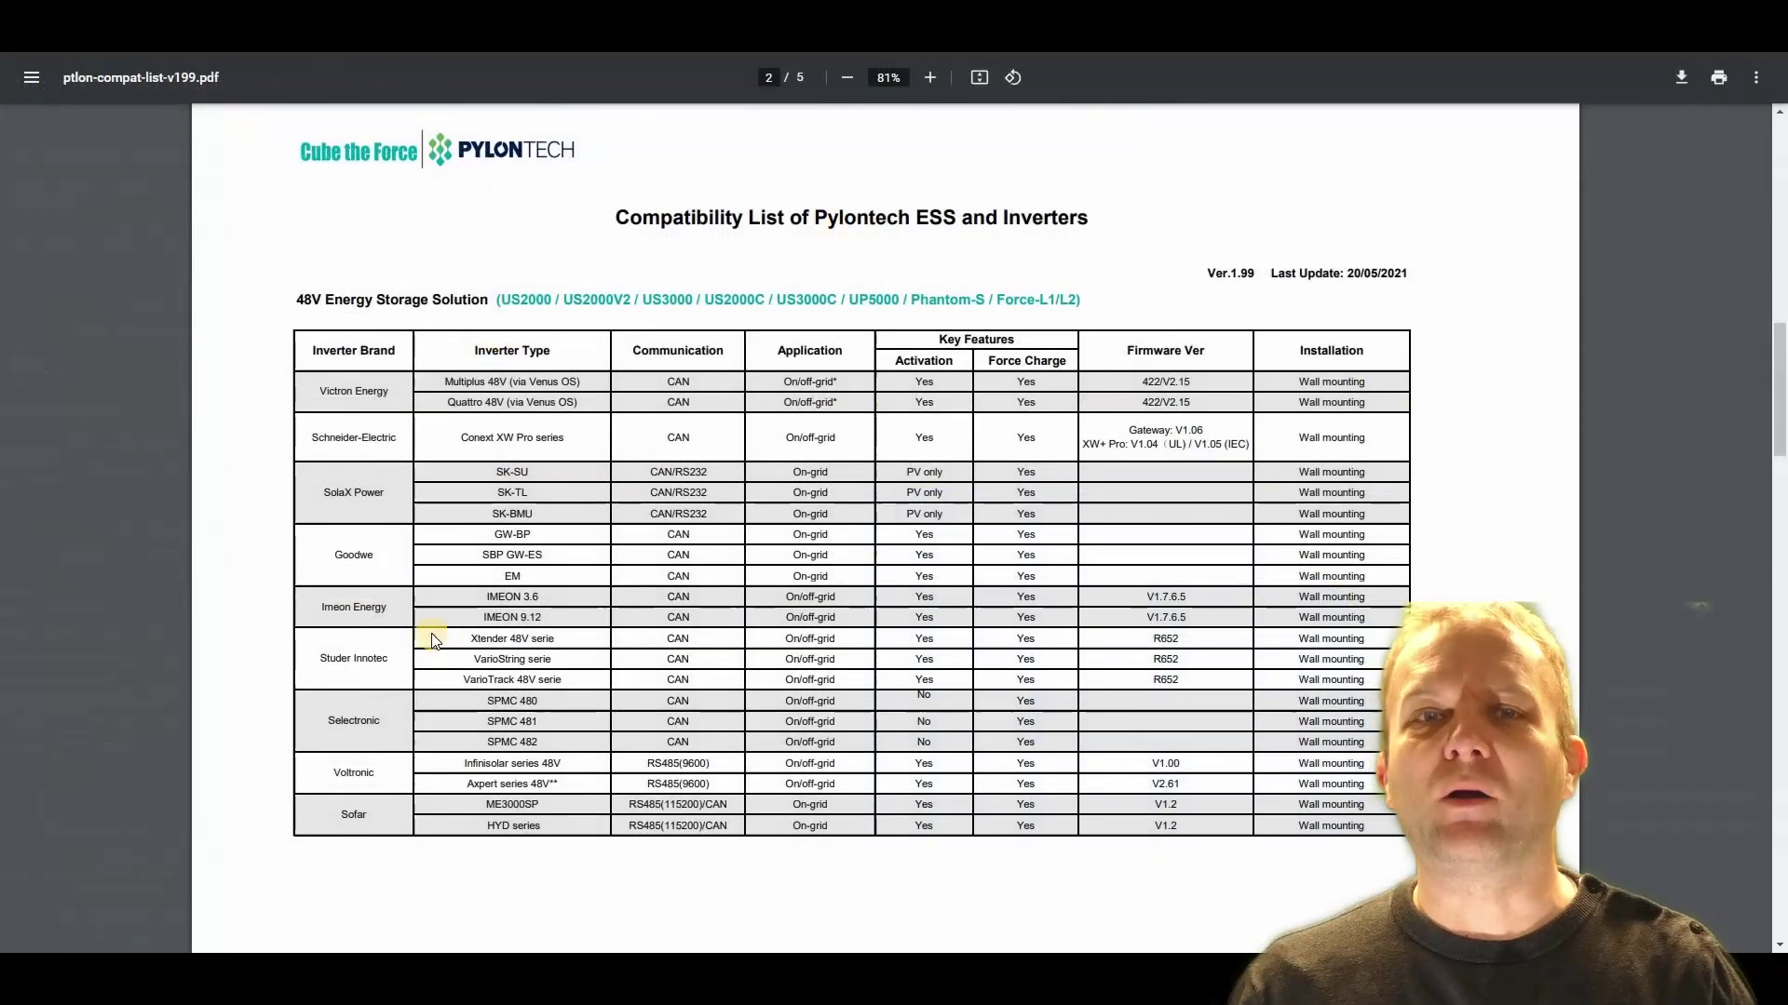
Step: Enlarge the Pylontech ESS and inverter compatibility list to 110% and read the supported inverters
{"action": "left_click", "coordinate": [934, 80]}
{"action": "left_click", "coordinate": [934, 80]}
{"action": "left_click", "coordinate": [934, 80]}
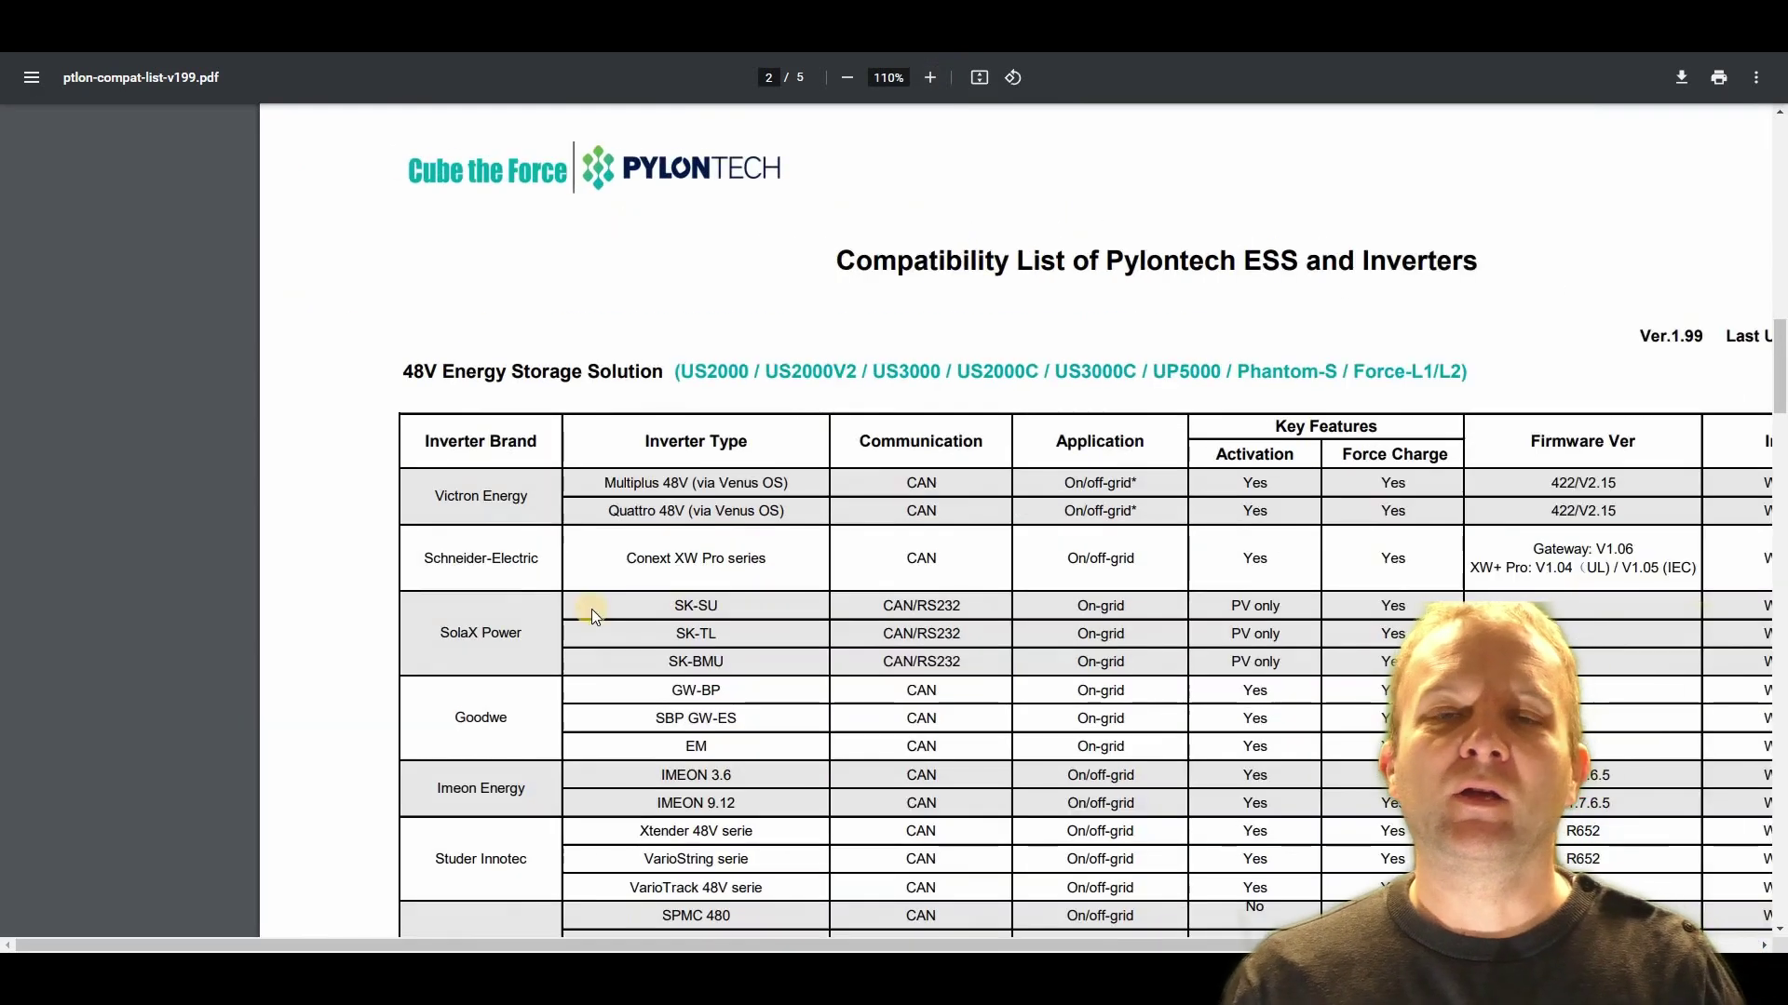
{"action": "scroll", "coordinate": [590, 609], "scroll_direction": "down", "scroll_amount": 3}
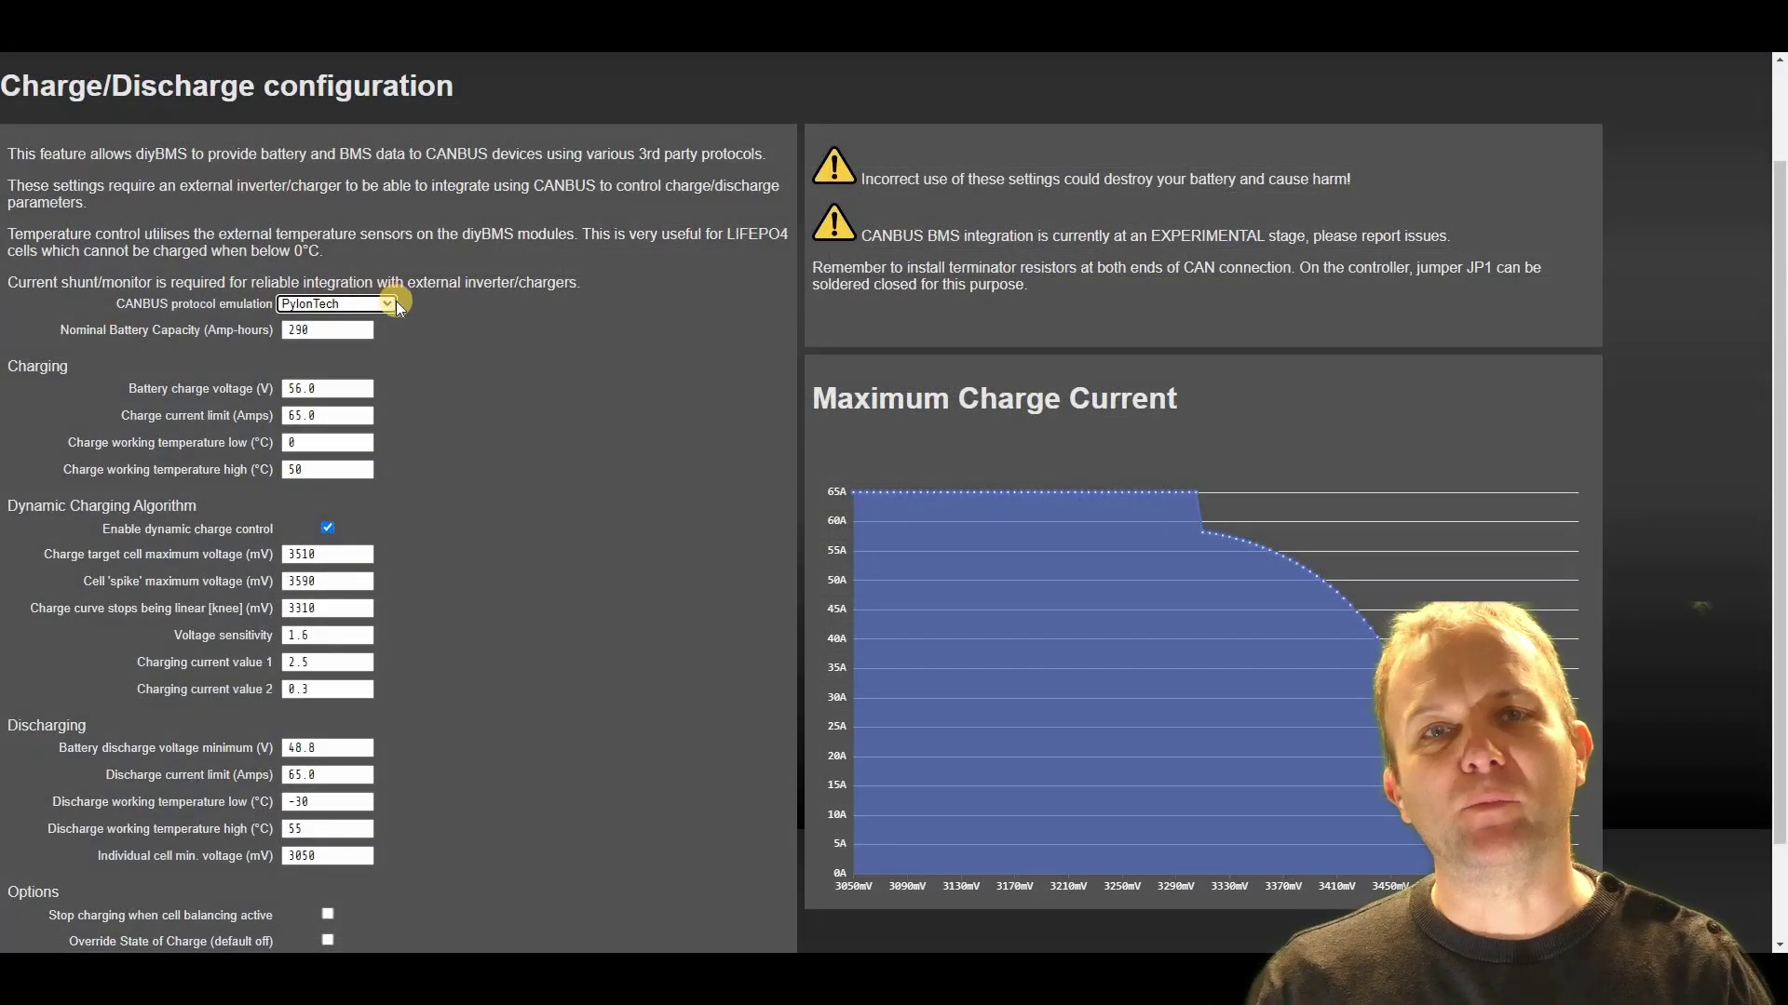
Step: Check the CANBUS protocol emulation choices and the charging settings in the Charge/Discharge configuration, keeping PylonTech selected
{"action": "left_click", "coordinate": [445, 309]}
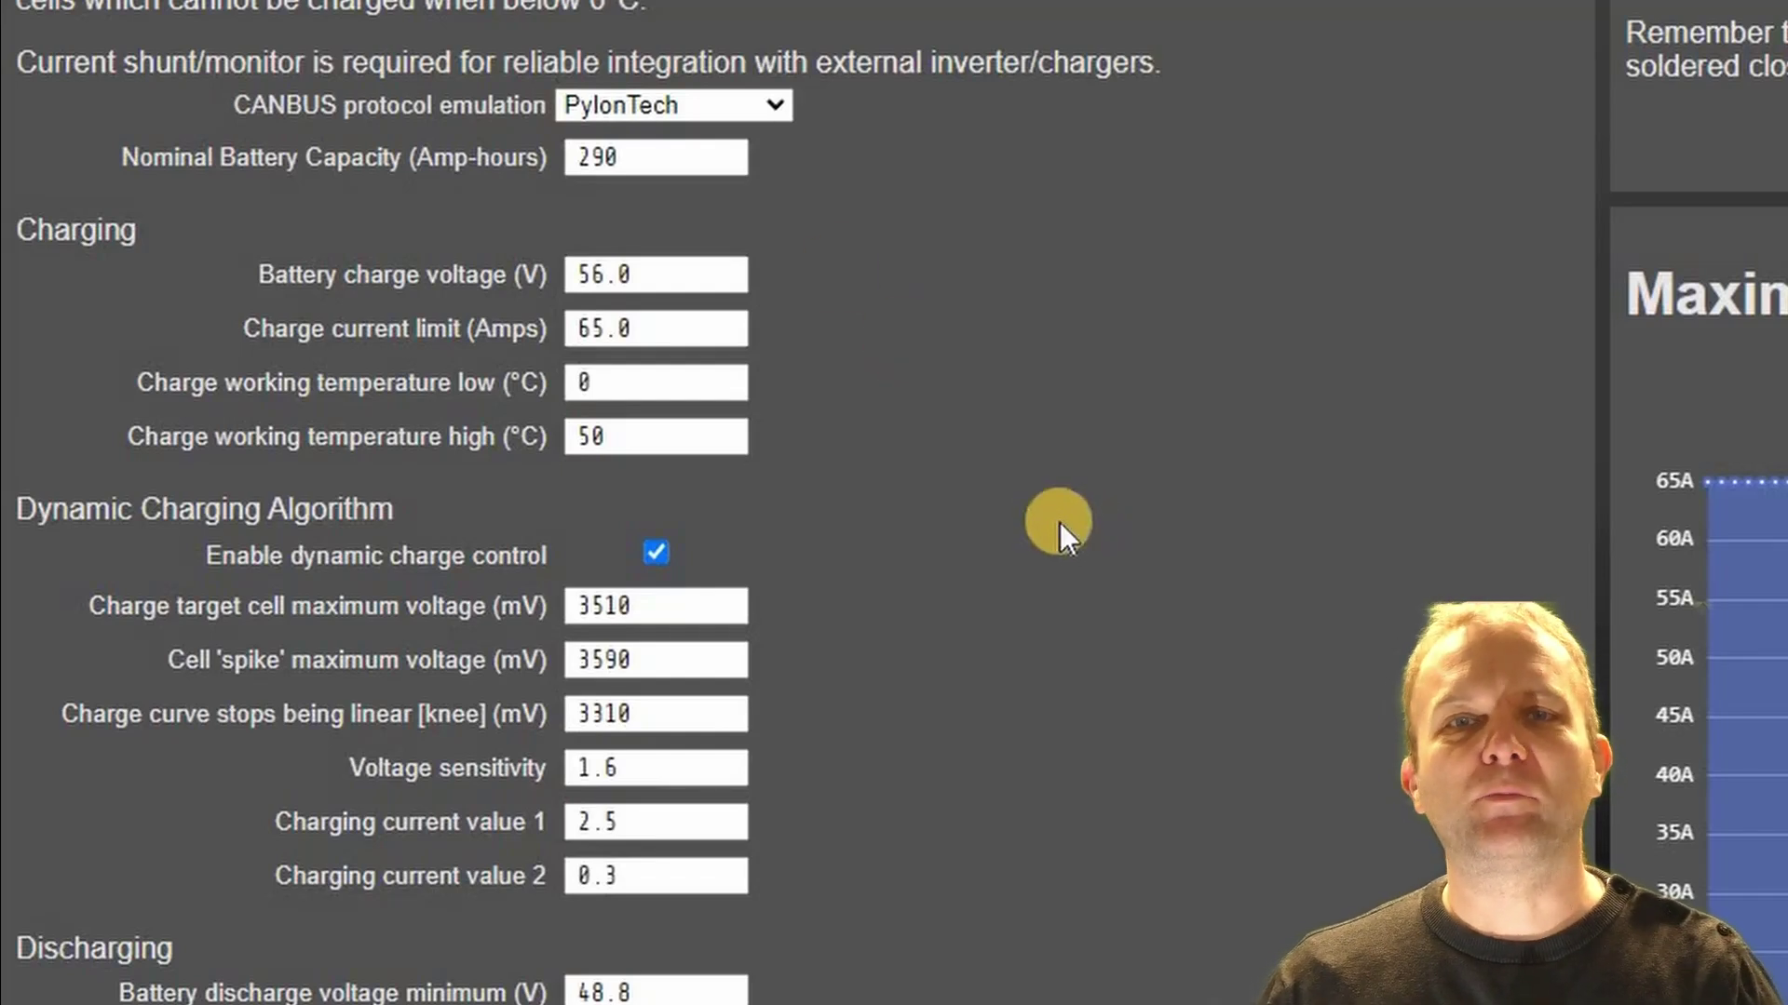
{"action": "left_click", "coordinate": [788, 114]}
{"action": "left_click", "coordinate": [1054, 153]}
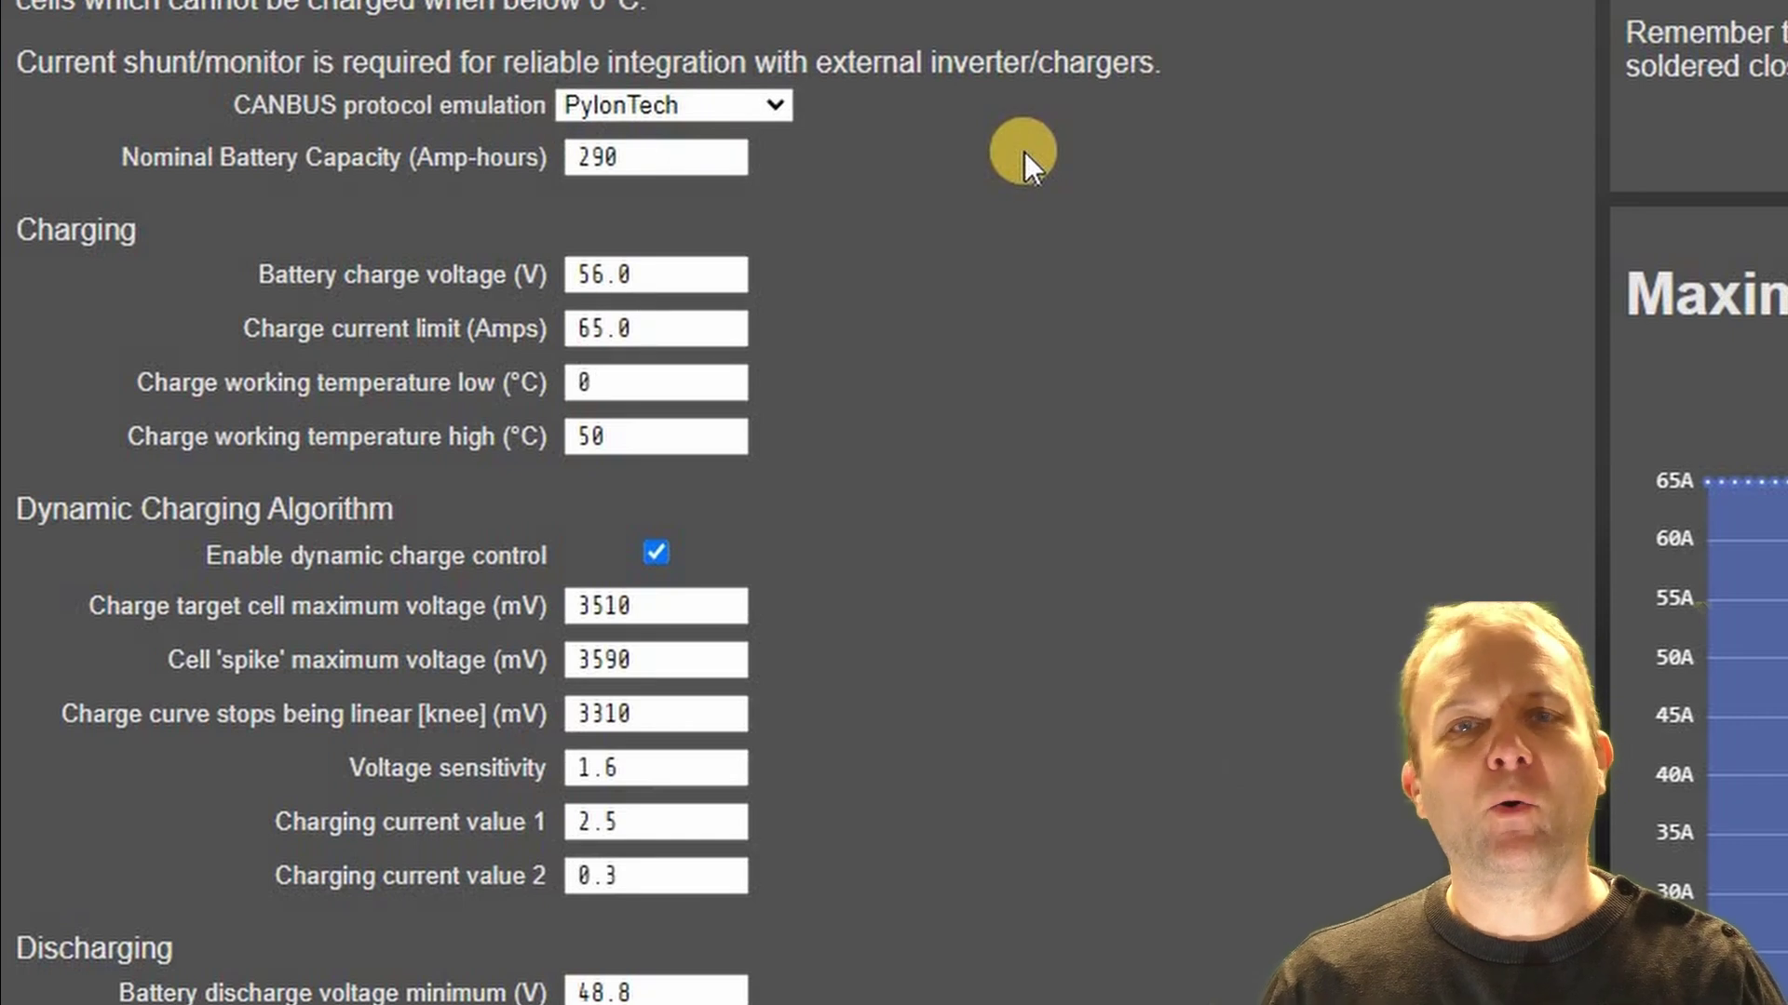
{"action": "scroll", "coordinate": [1024, 153], "scroll_direction": "down", "scroll_amount": 3}
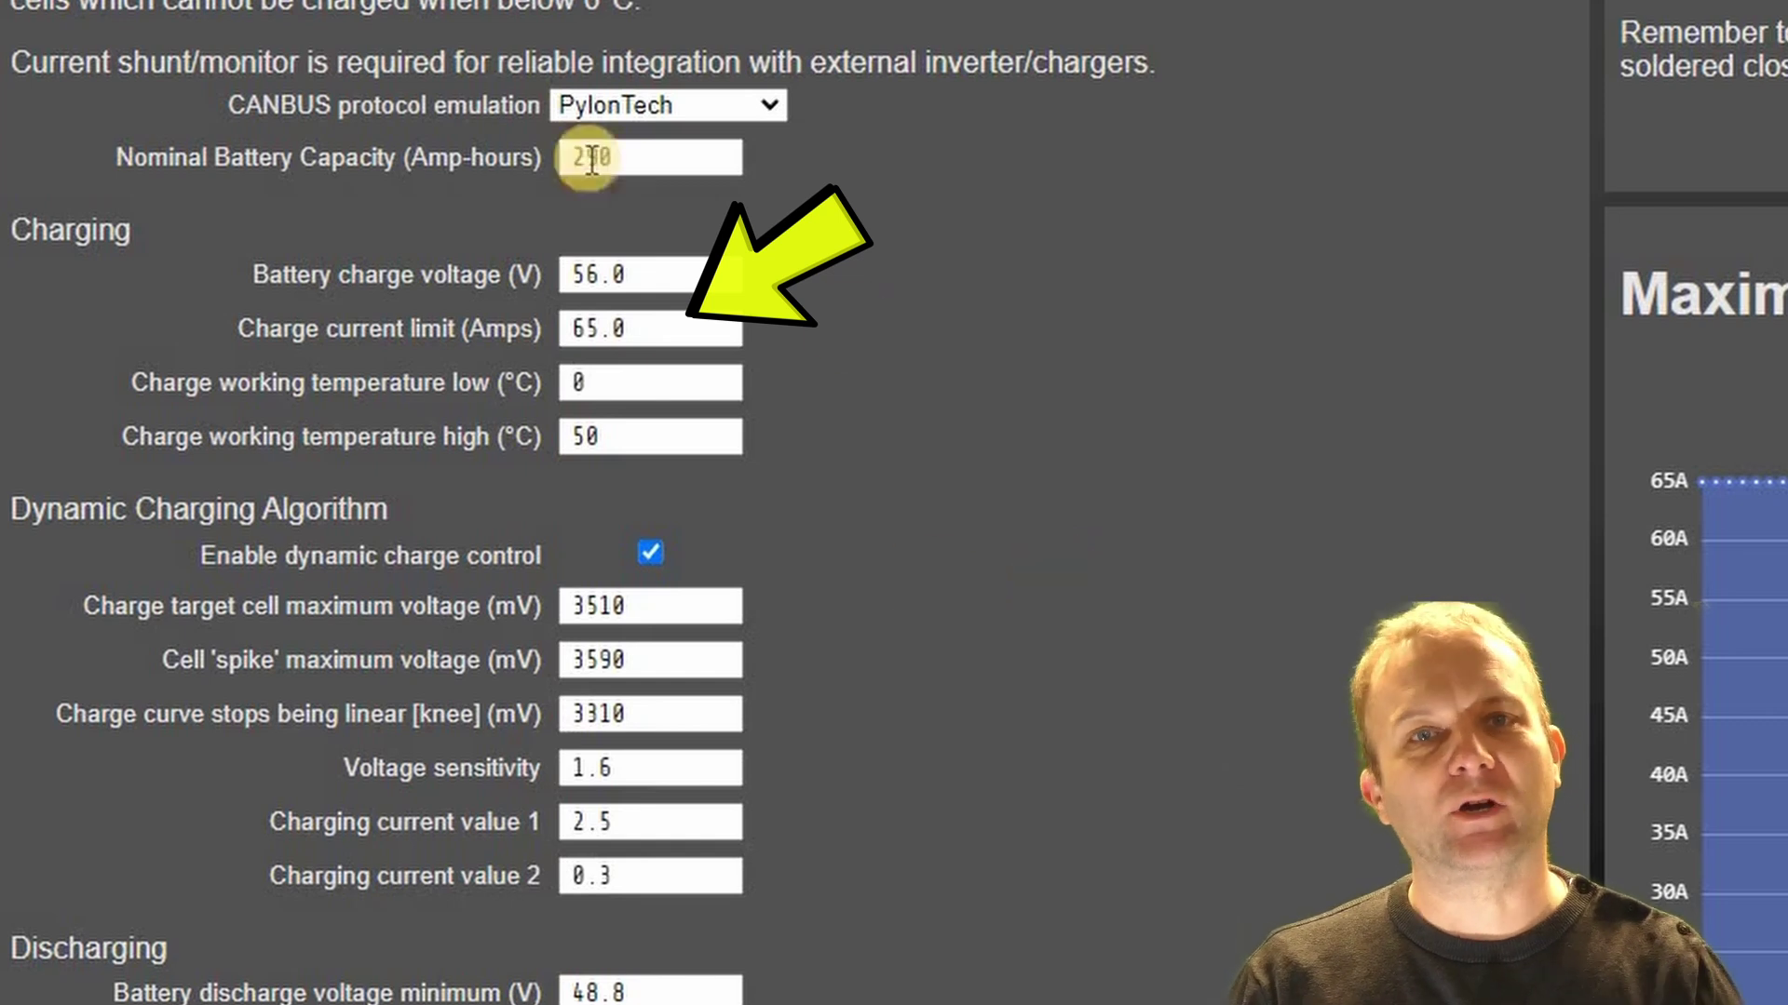
{"action": "left_click_drag", "start_coordinate": [236, 98], "coordinate": [436, 98]}
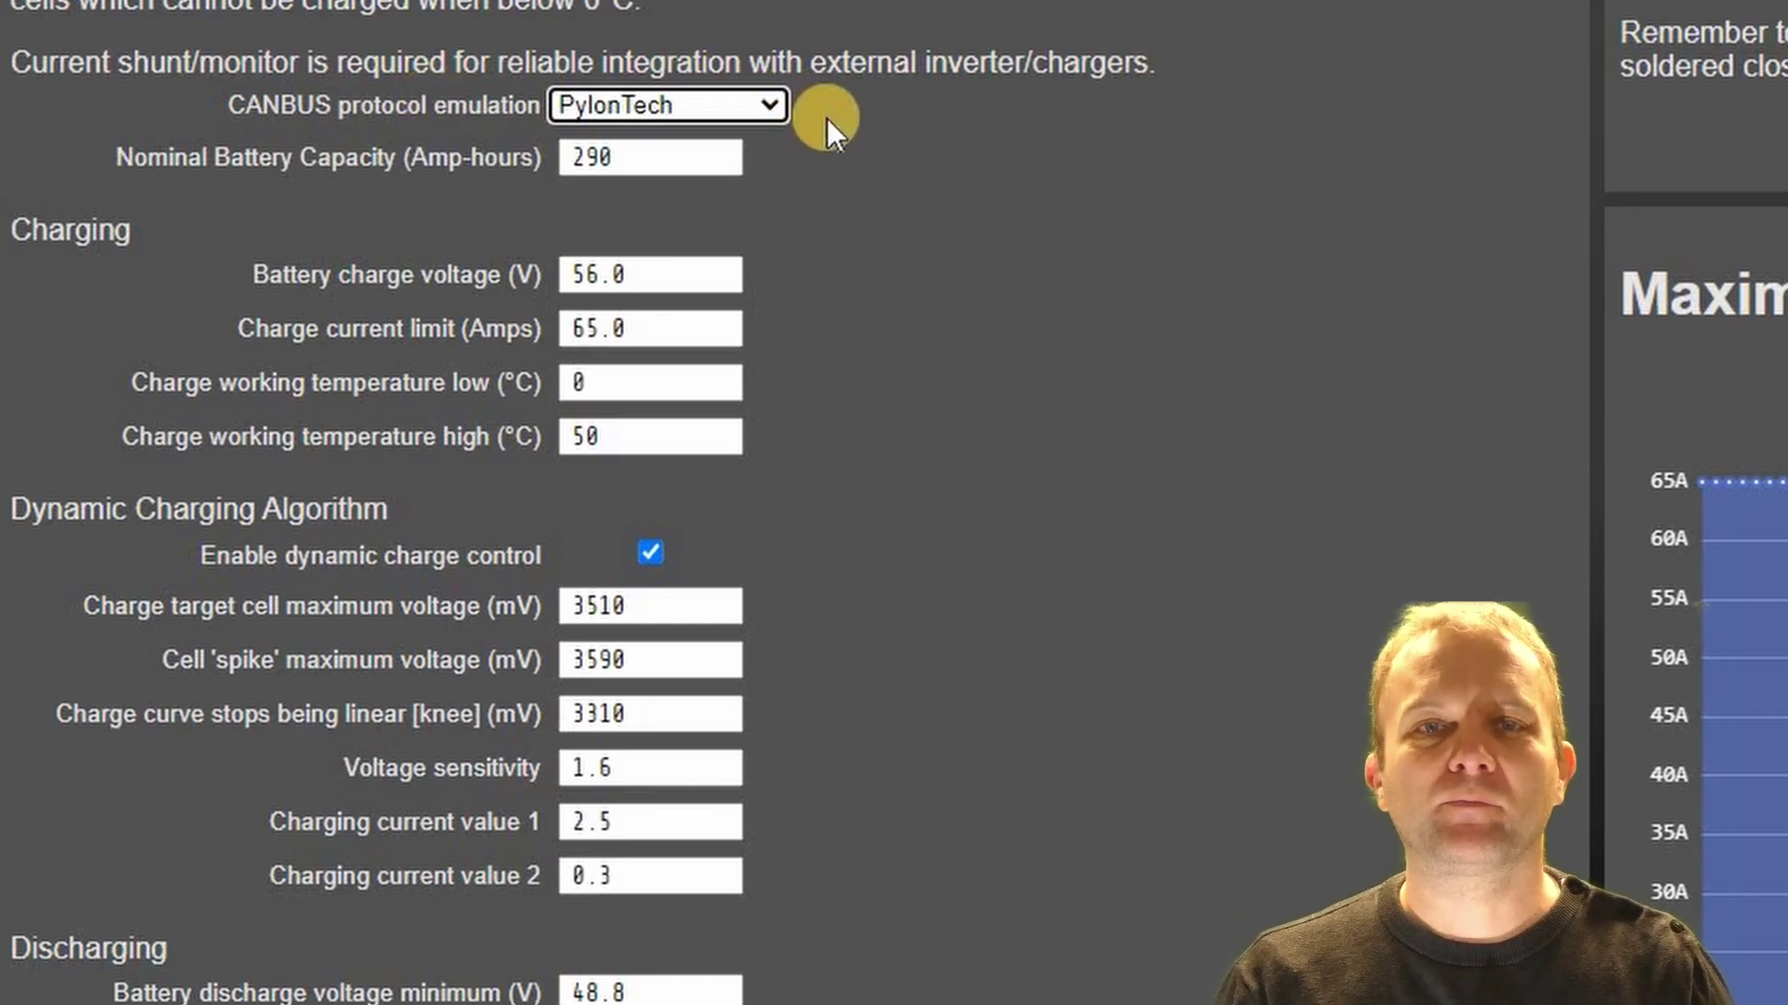
{"action": "left_click", "coordinate": [888, 114]}
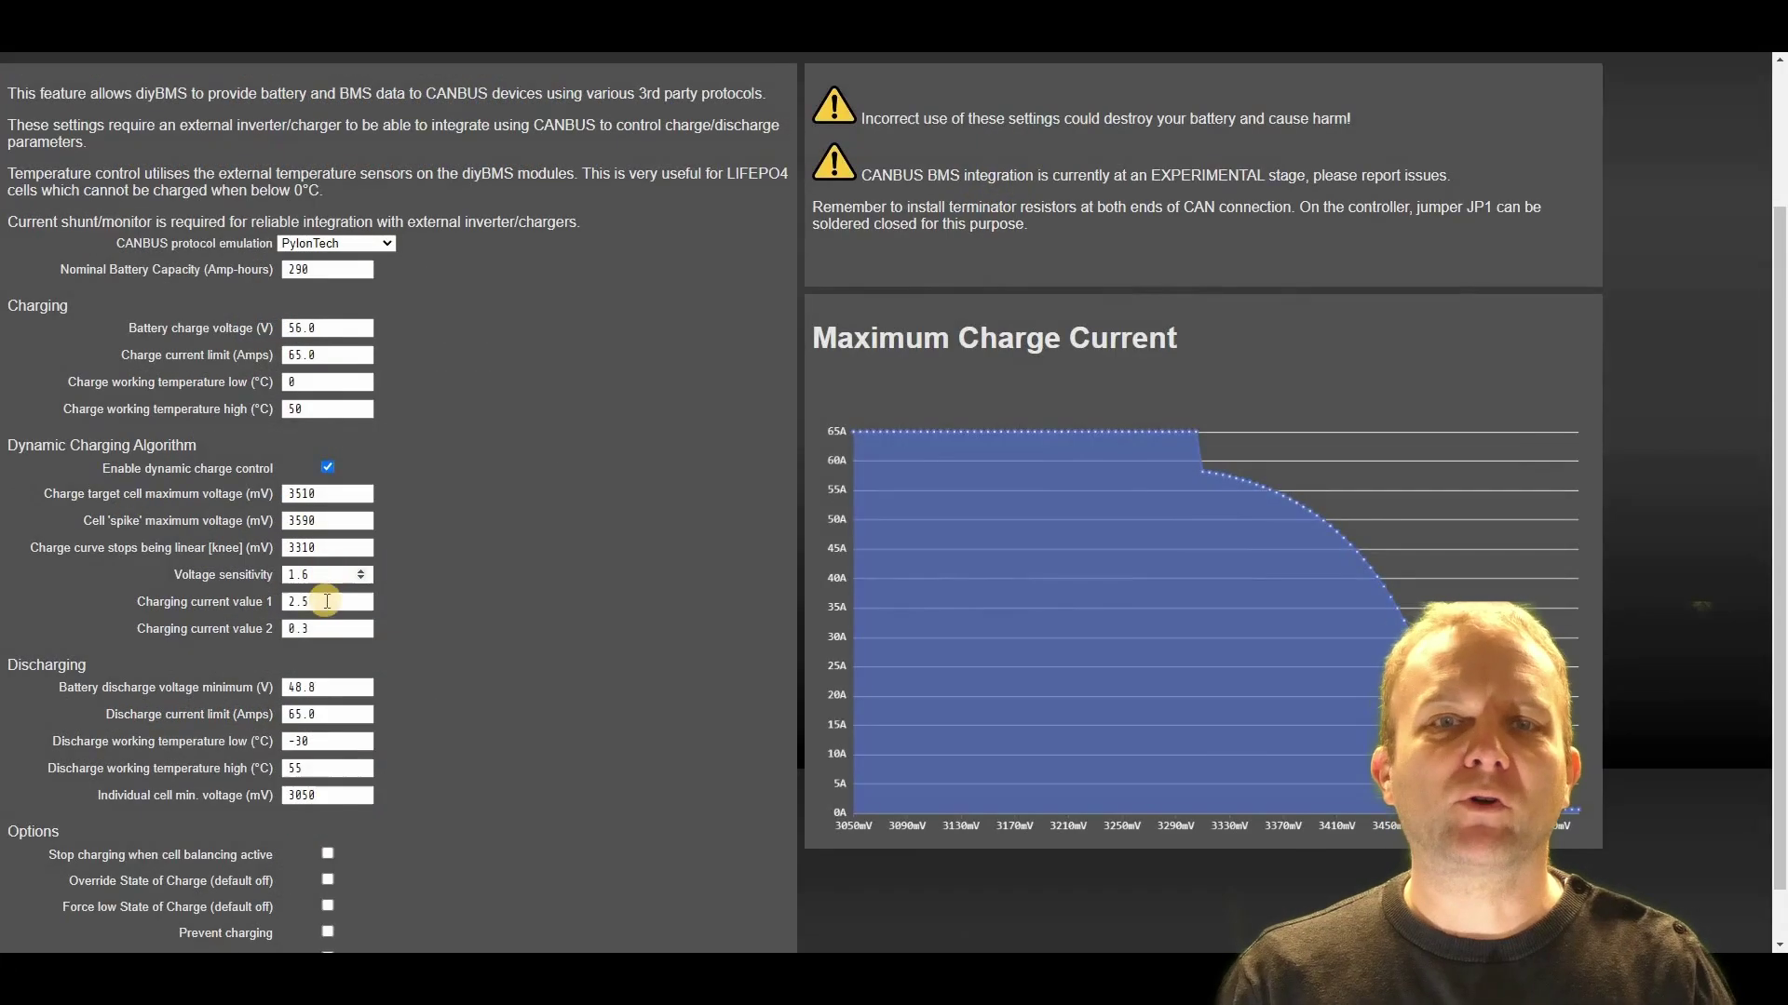
Step: Lower Charging current value 1 to about 1.9 to compare the charge curve, and restore it to 2.5
{"action": "left_click", "coordinate": [366, 607]}
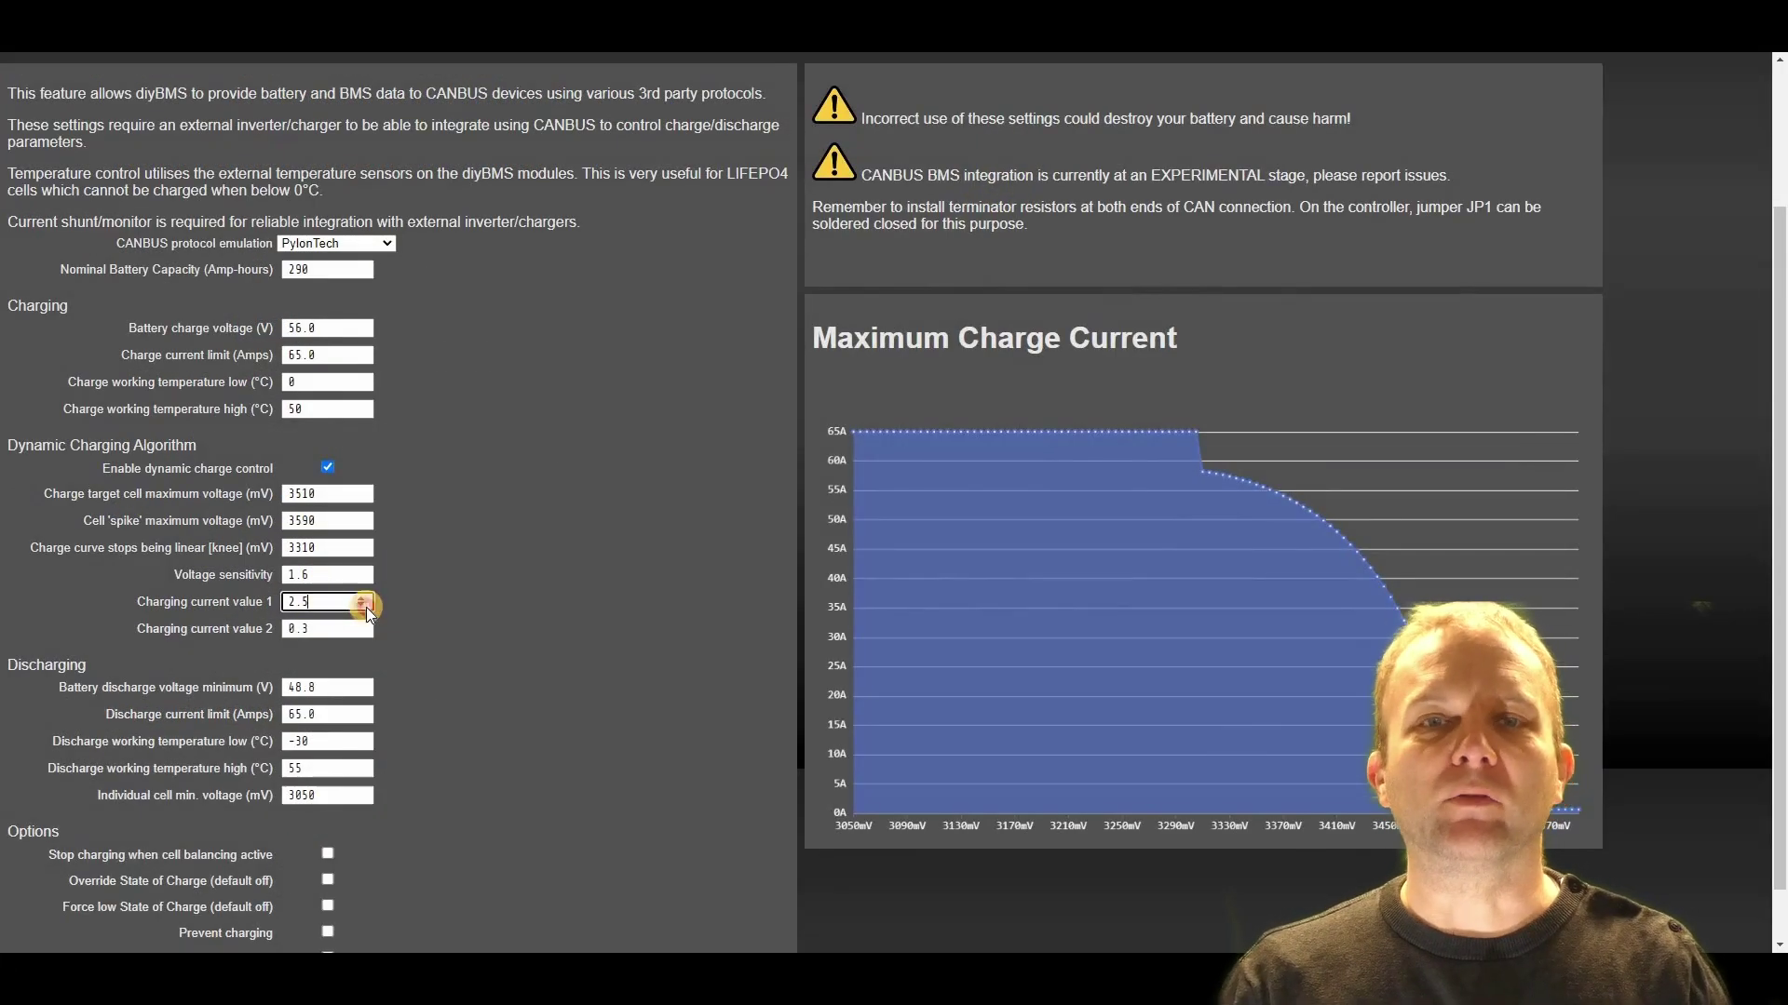
{"action": "left_click", "coordinate": [366, 606]}
{"action": "left_click", "coordinate": [366, 607]}
{"action": "left_click", "coordinate": [366, 607]}
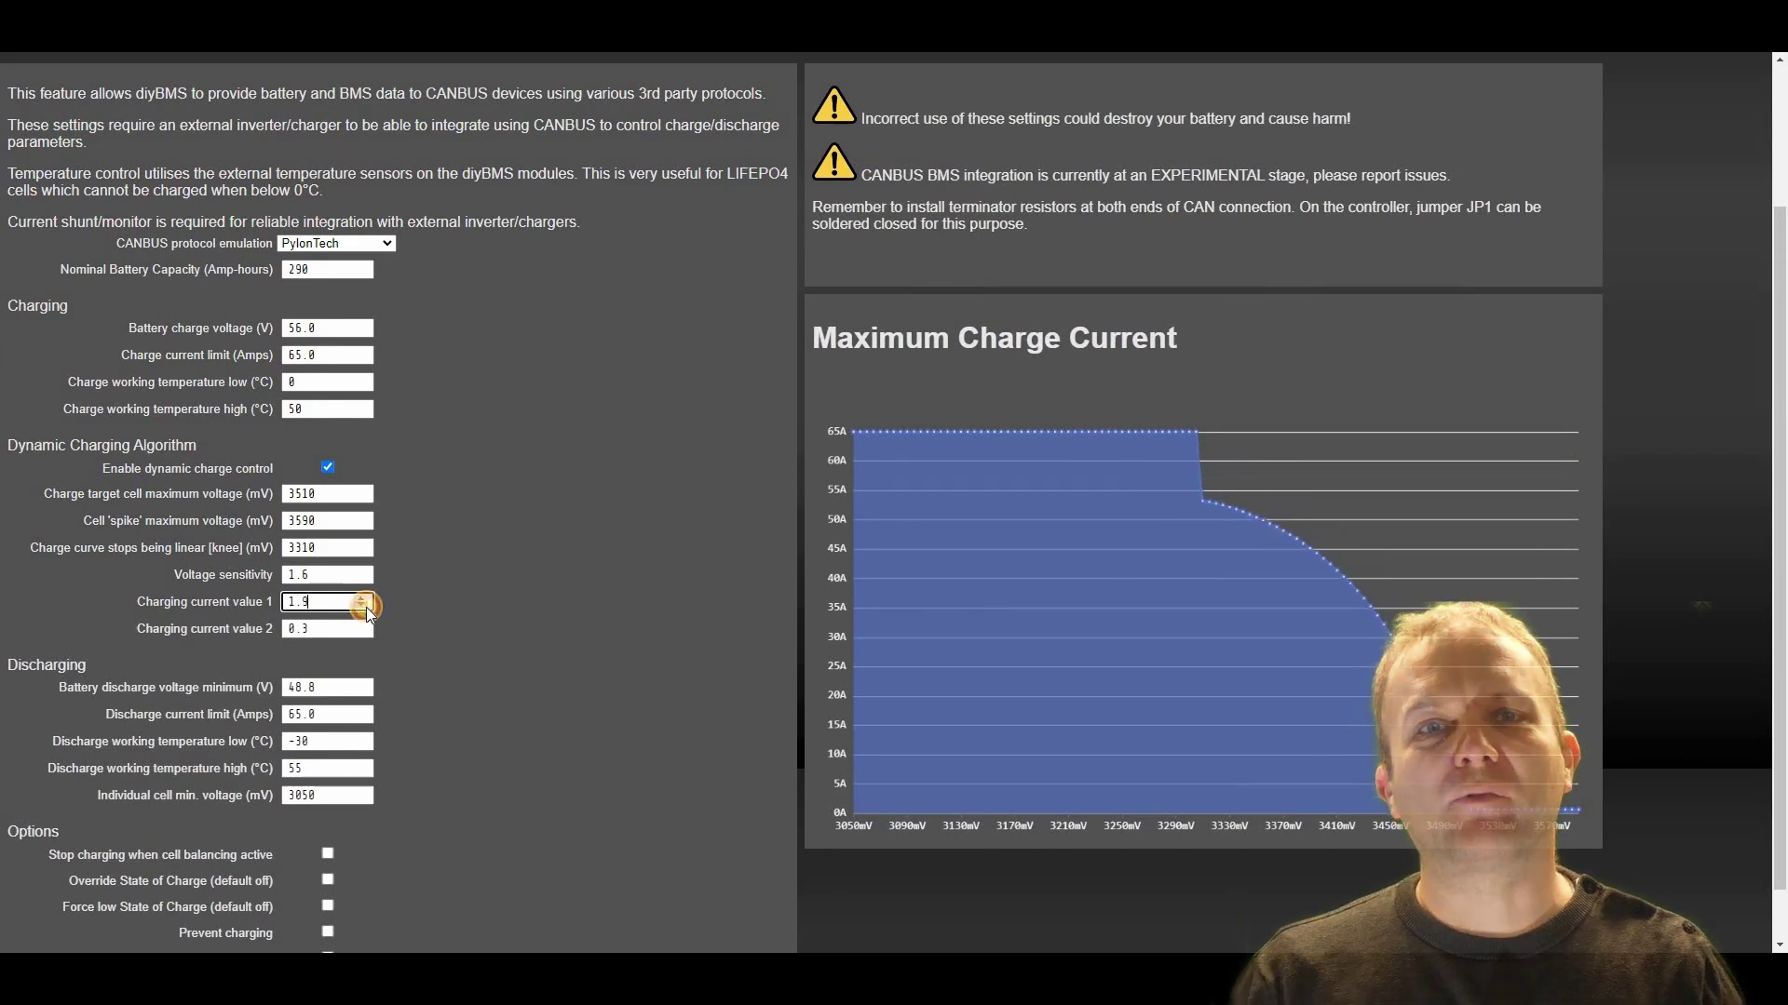
{"action": "left_click", "coordinate": [366, 607]}
{"action": "left_click", "coordinate": [365, 597]}
{"action": "left_click", "coordinate": [365, 598]}
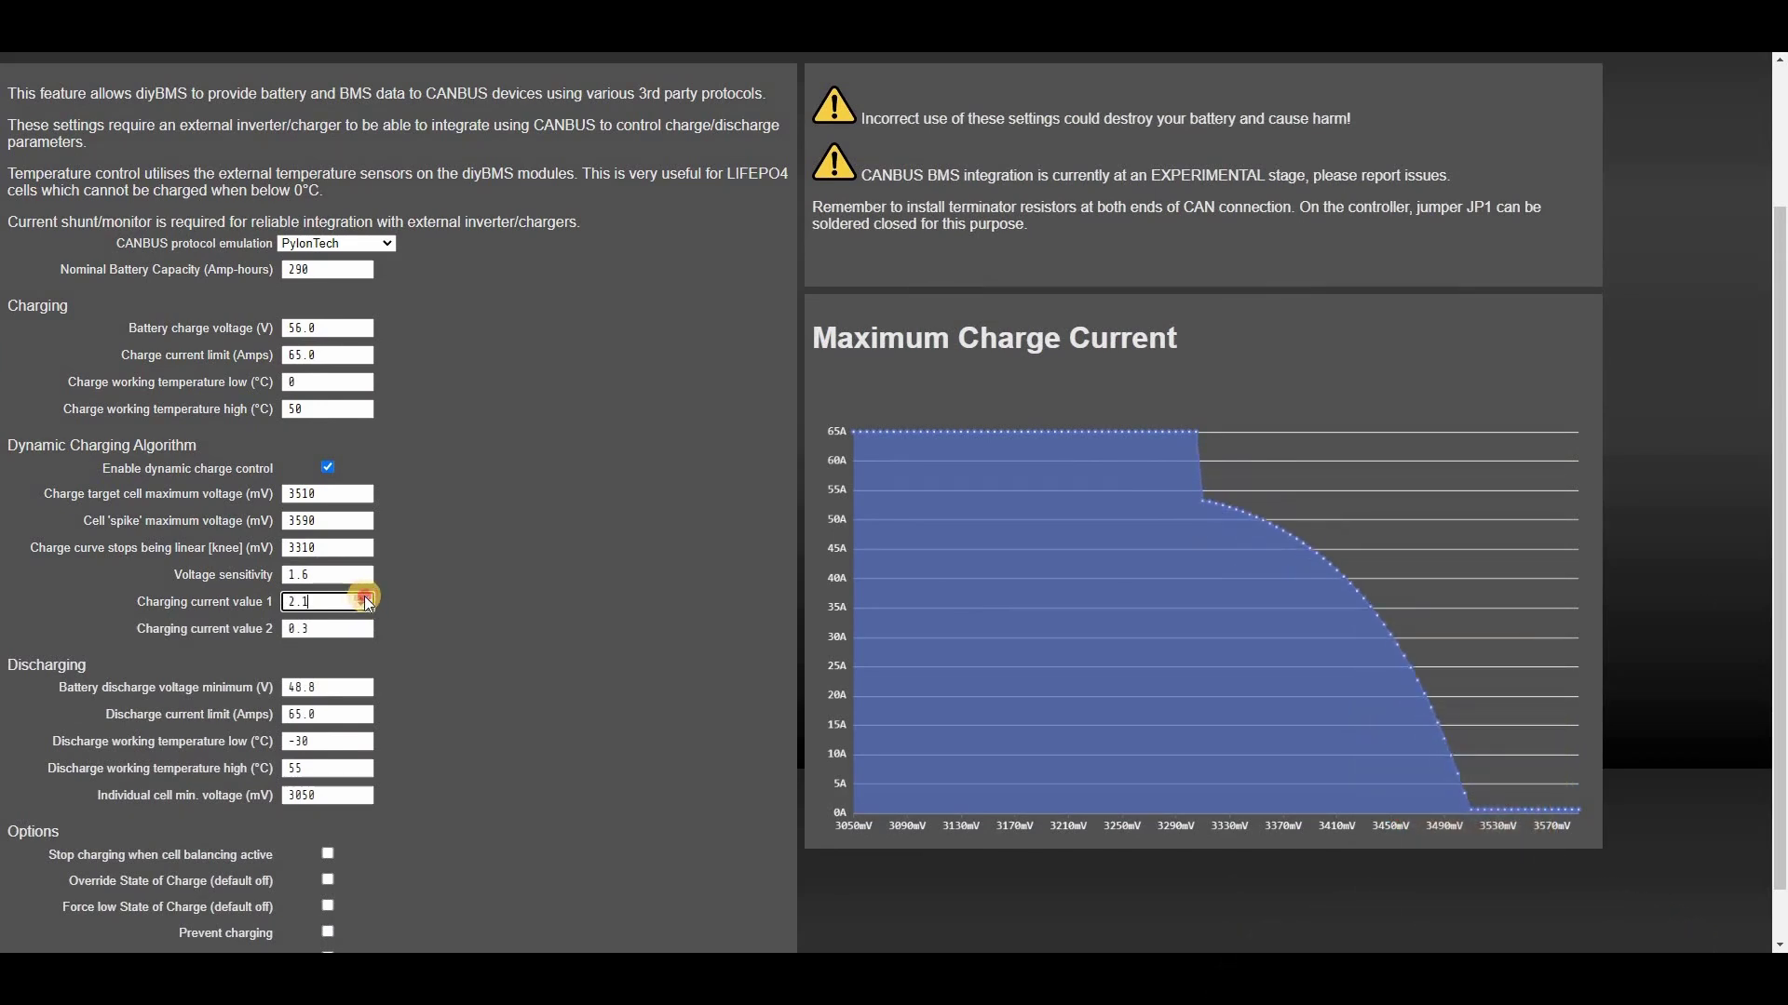
{"action": "left_click", "coordinate": [365, 598]}
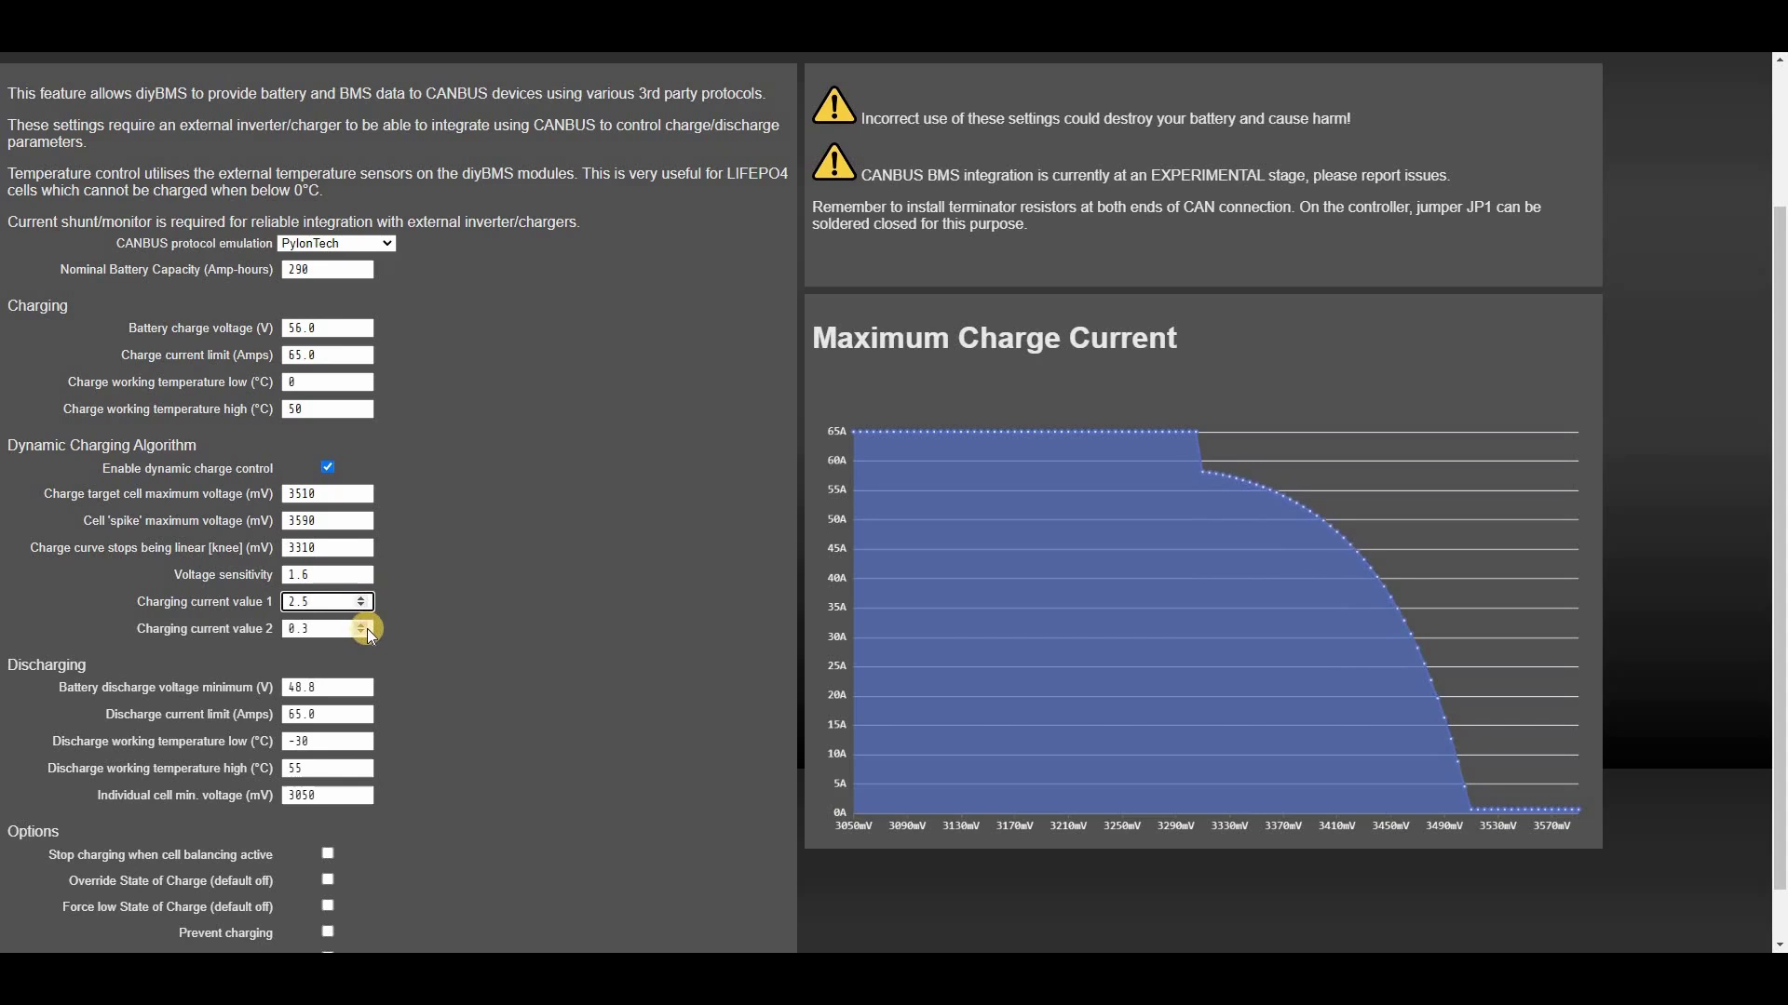
Step: Raise Charging current value 2 to 0.7 to compare the maximum charge current curve
{"action": "left_click", "coordinate": [365, 624]}
{"action": "left_click", "coordinate": [365, 625]}
{"action": "left_click", "coordinate": [365, 625]}
{"action": "left_click", "coordinate": [365, 625]}
Step: Lower Charging current value 2 to 0.1 and inspect the falling part of the Maximum Charge Current curve
{"action": "left_click", "coordinate": [363, 634]}
{"action": "left_click", "coordinate": [363, 634]}
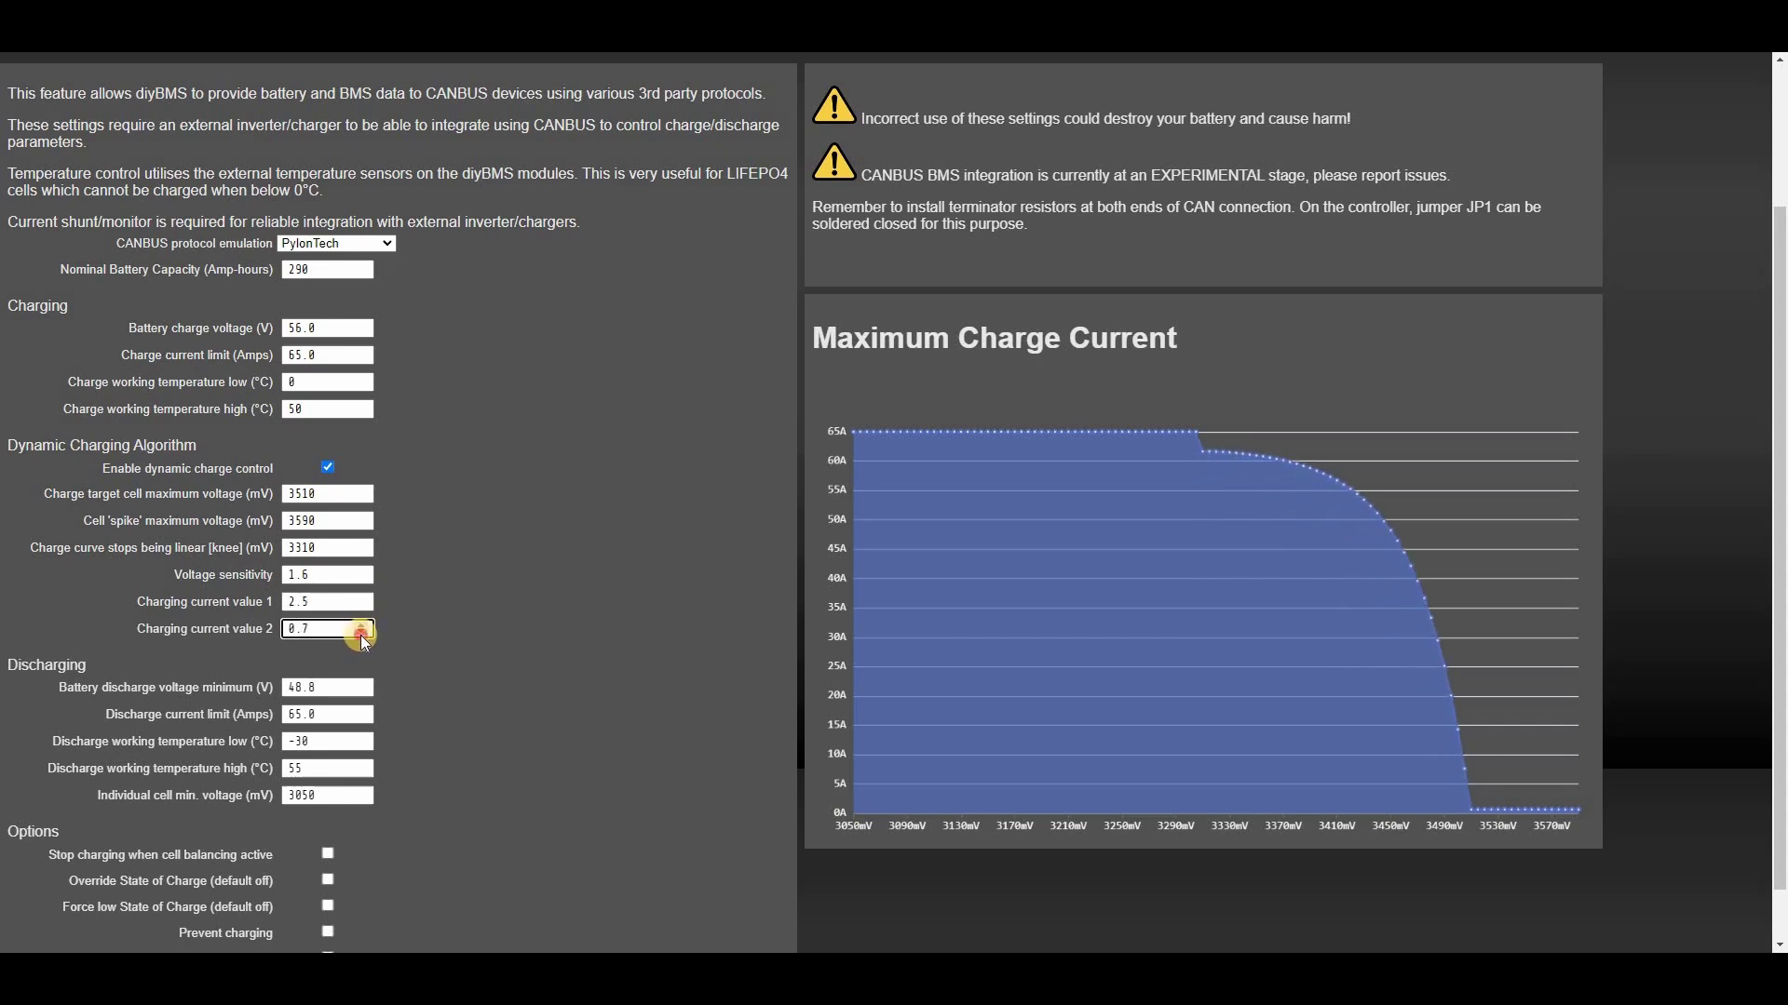
{"action": "left_click", "coordinate": [363, 634]}
{"action": "left_click", "coordinate": [363, 634]}
{"action": "left_click", "coordinate": [363, 634]}
{"action": "left_click", "coordinate": [363, 638]}
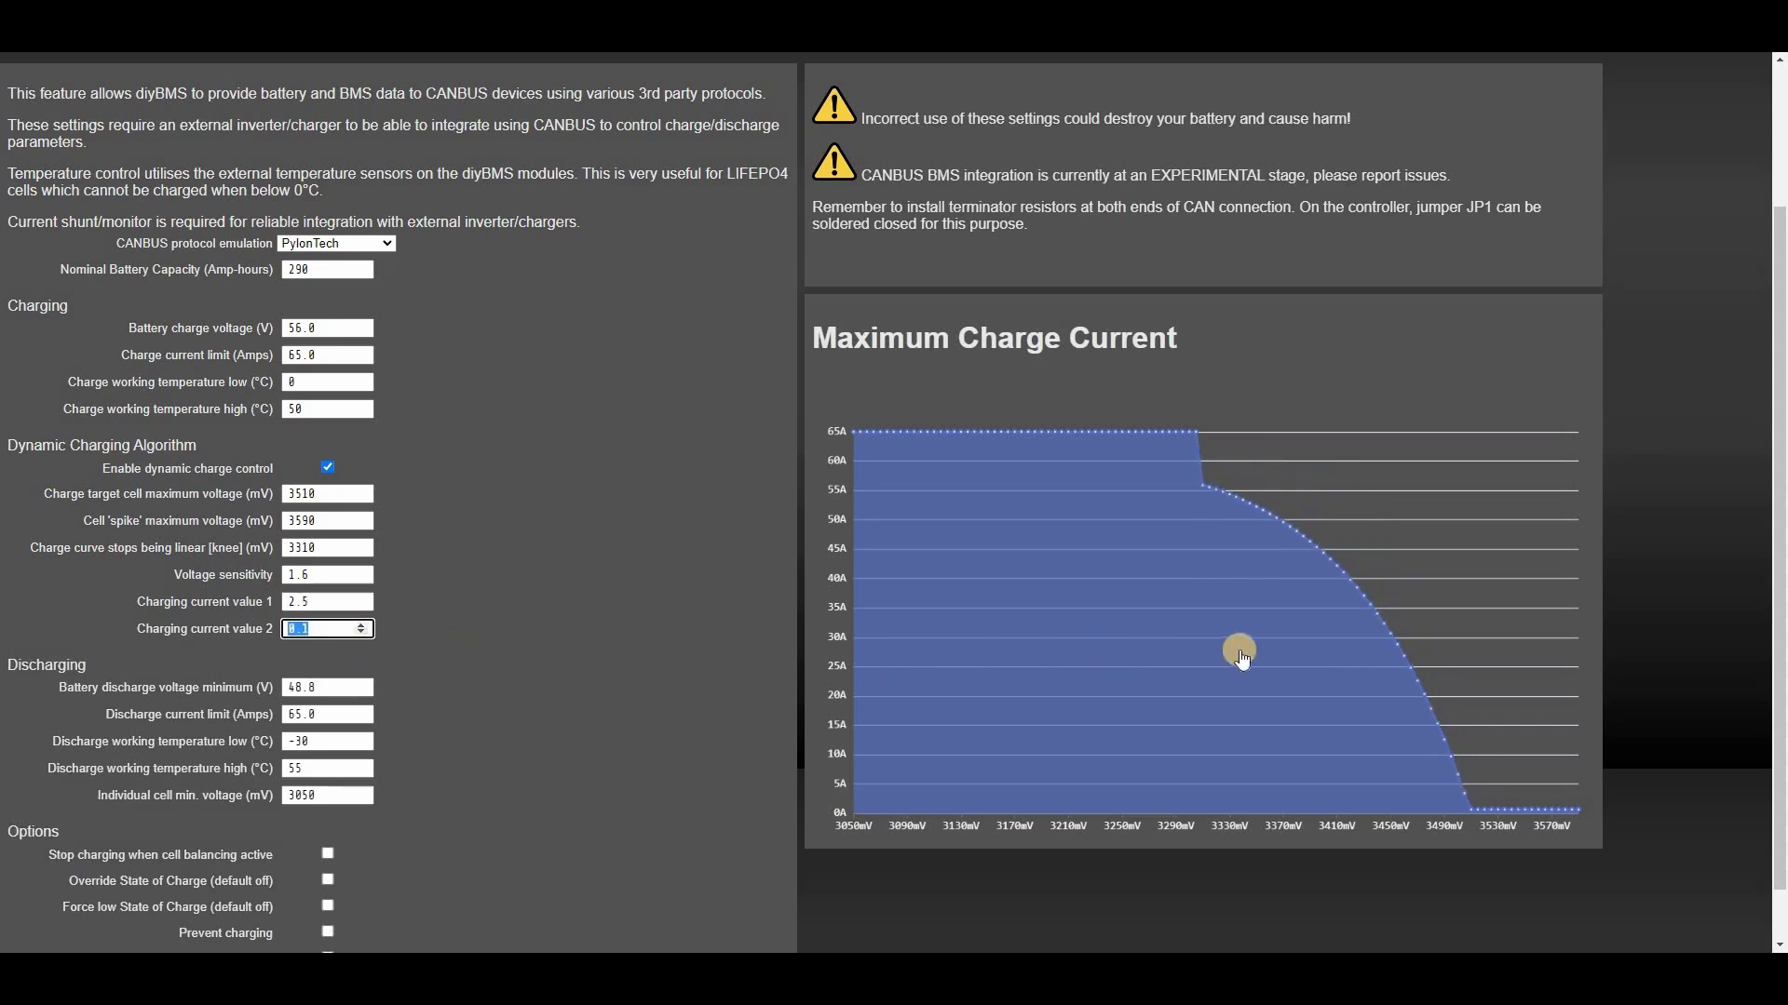
{"action": "mouse_move", "coordinate": [1322, 645]}
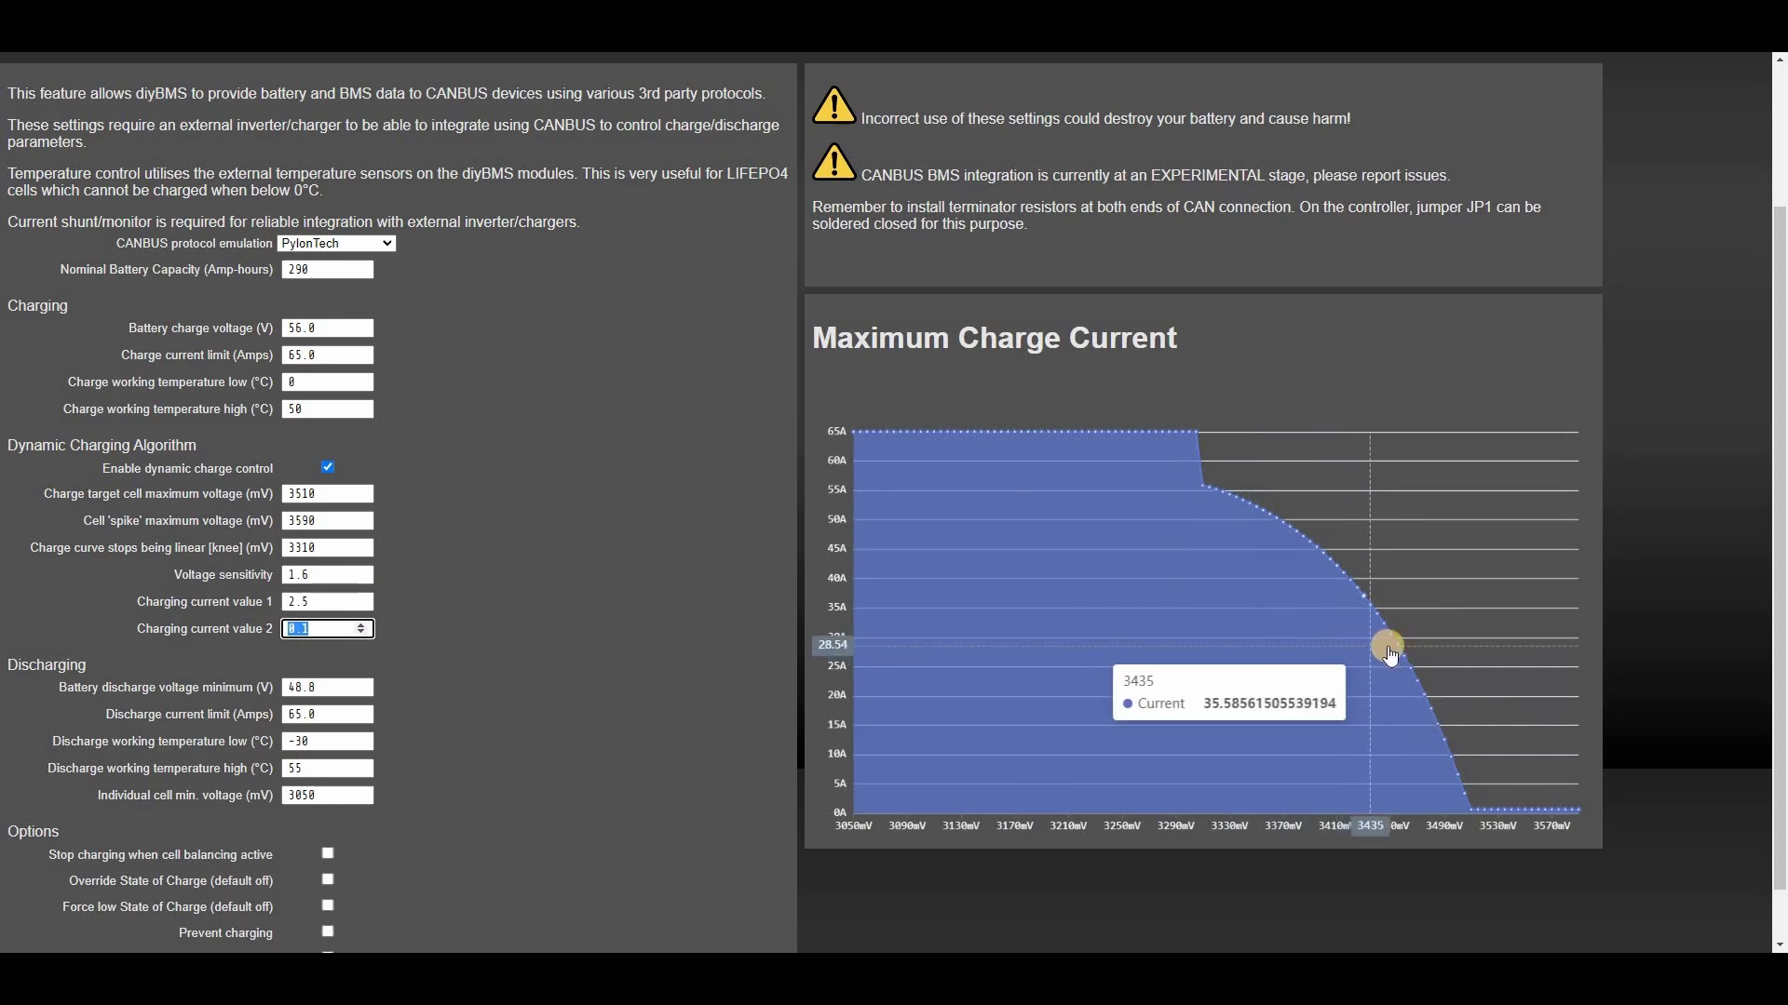
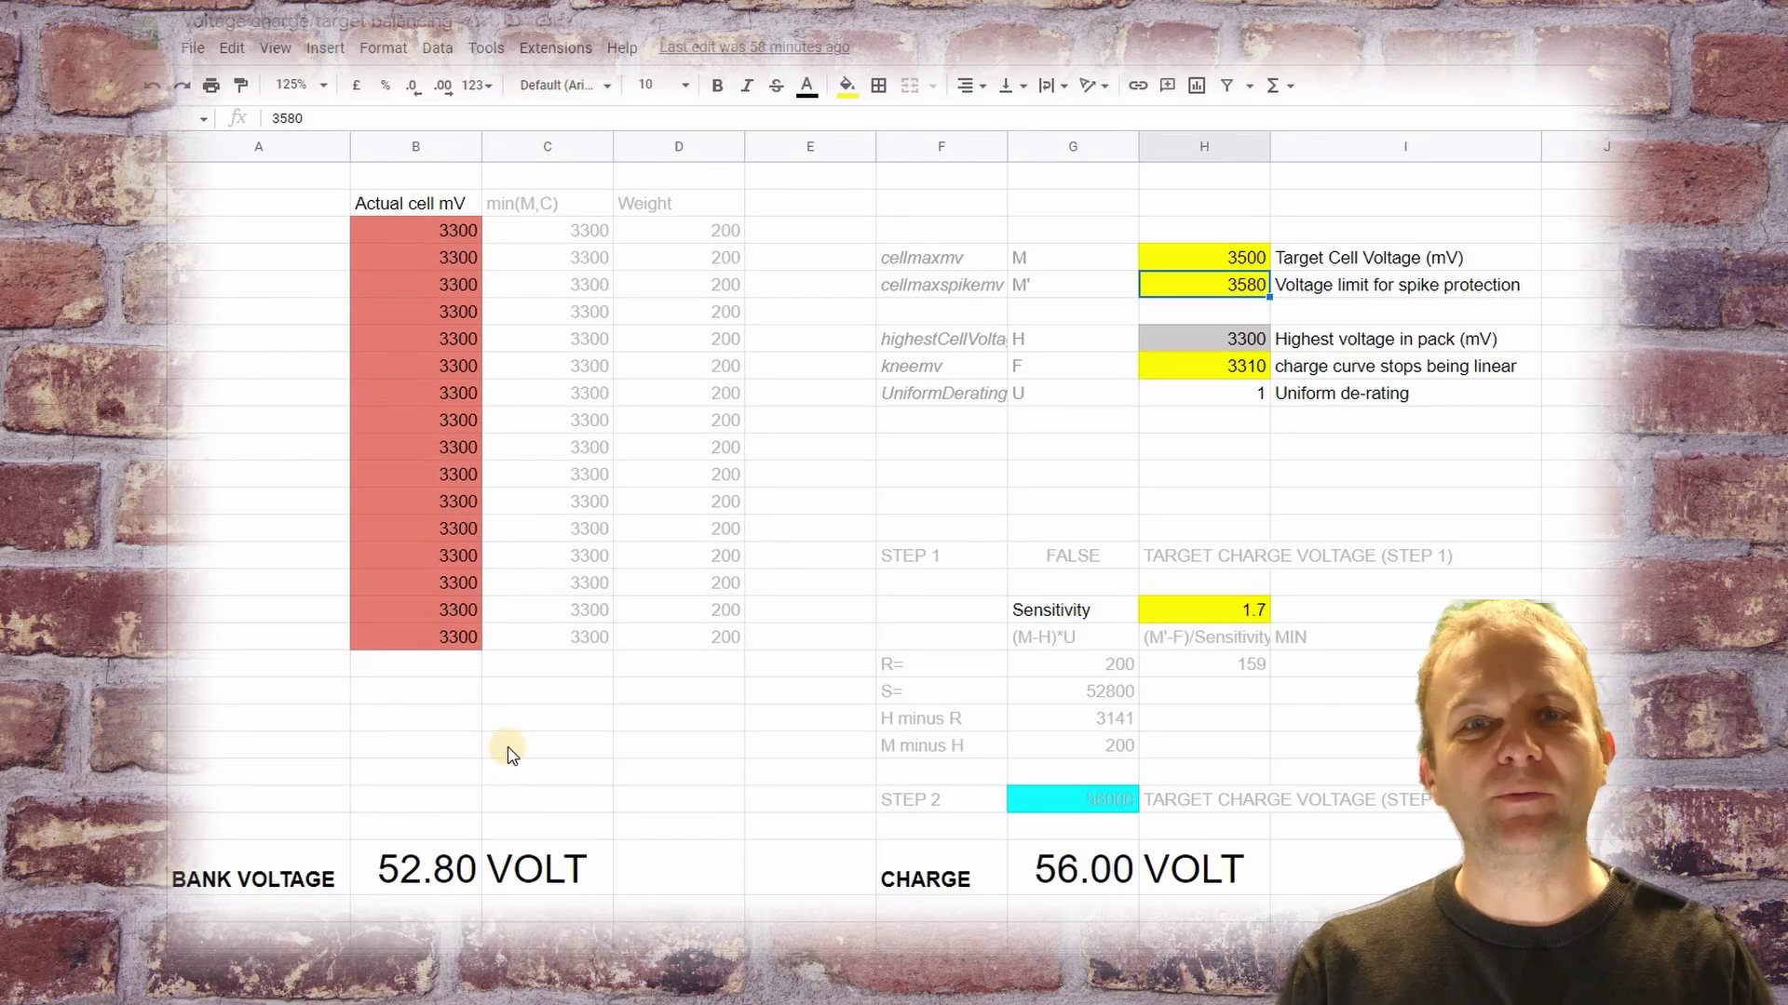
Step: In the charge voltage spreadsheet, examine the Actual cell mV column, the bank voltage and the target cell voltage
{"action": "left_click", "coordinate": [467, 233]}
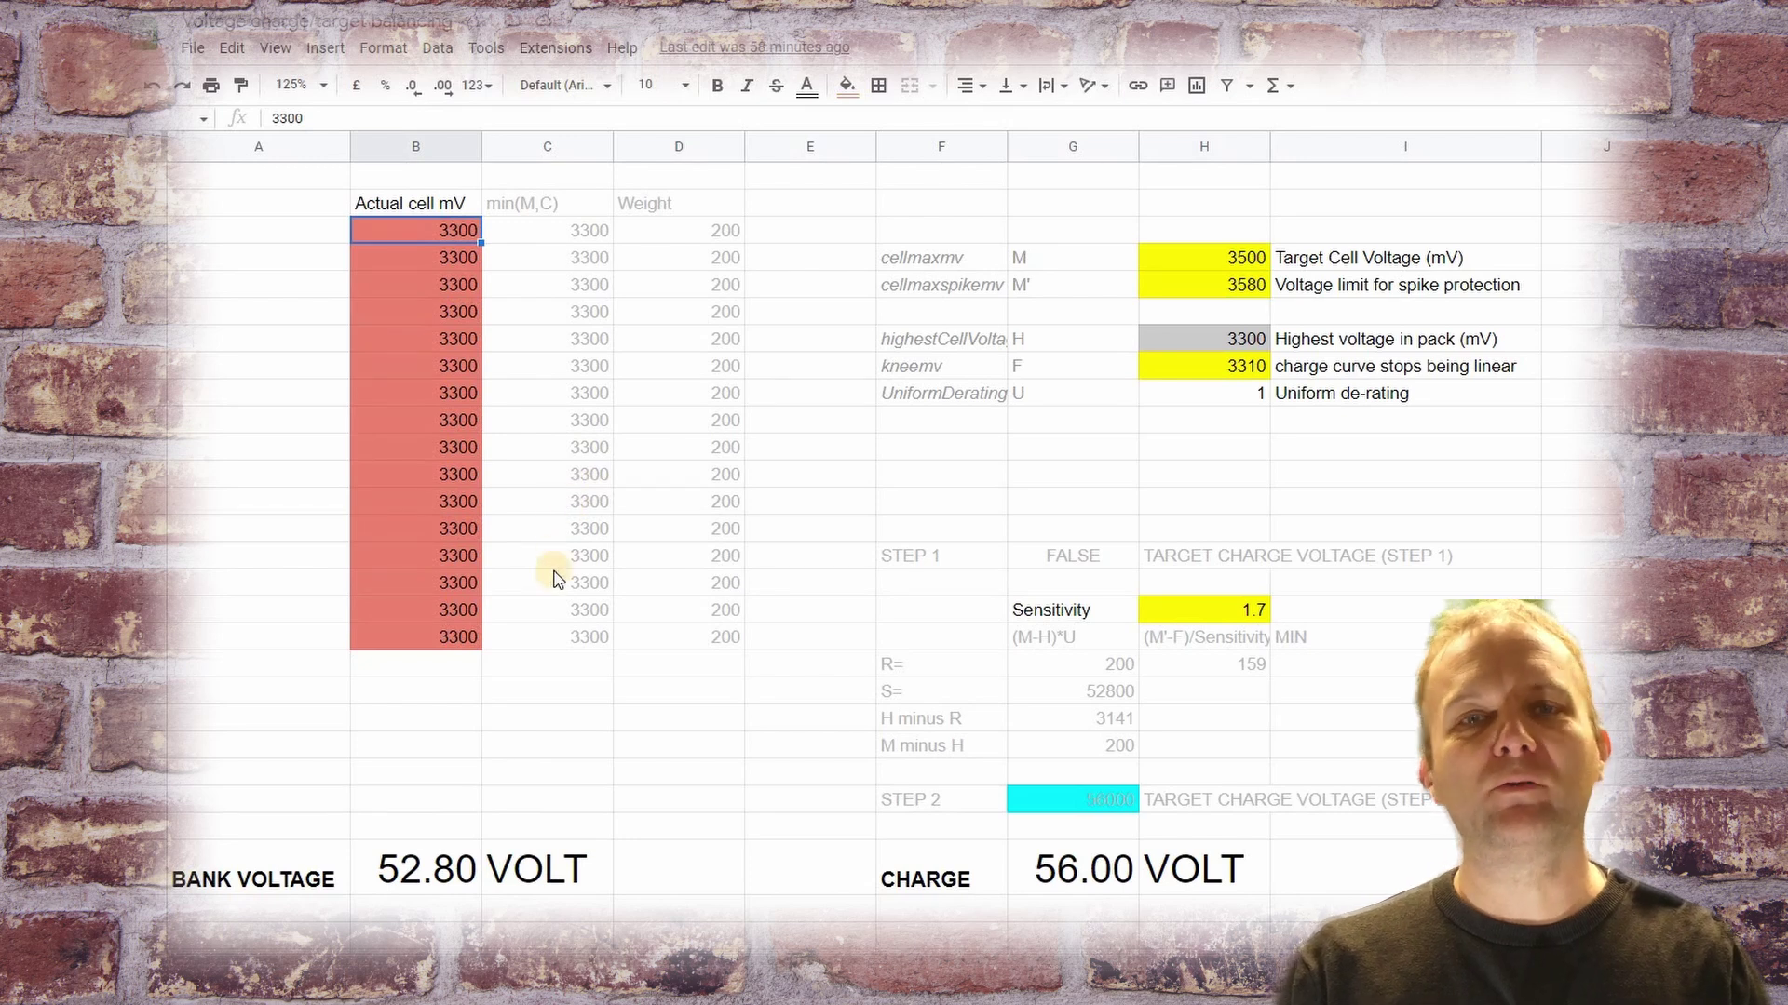
{"action": "left_click_drag", "start_coordinate": [466, 236], "coordinate": [451, 643]}
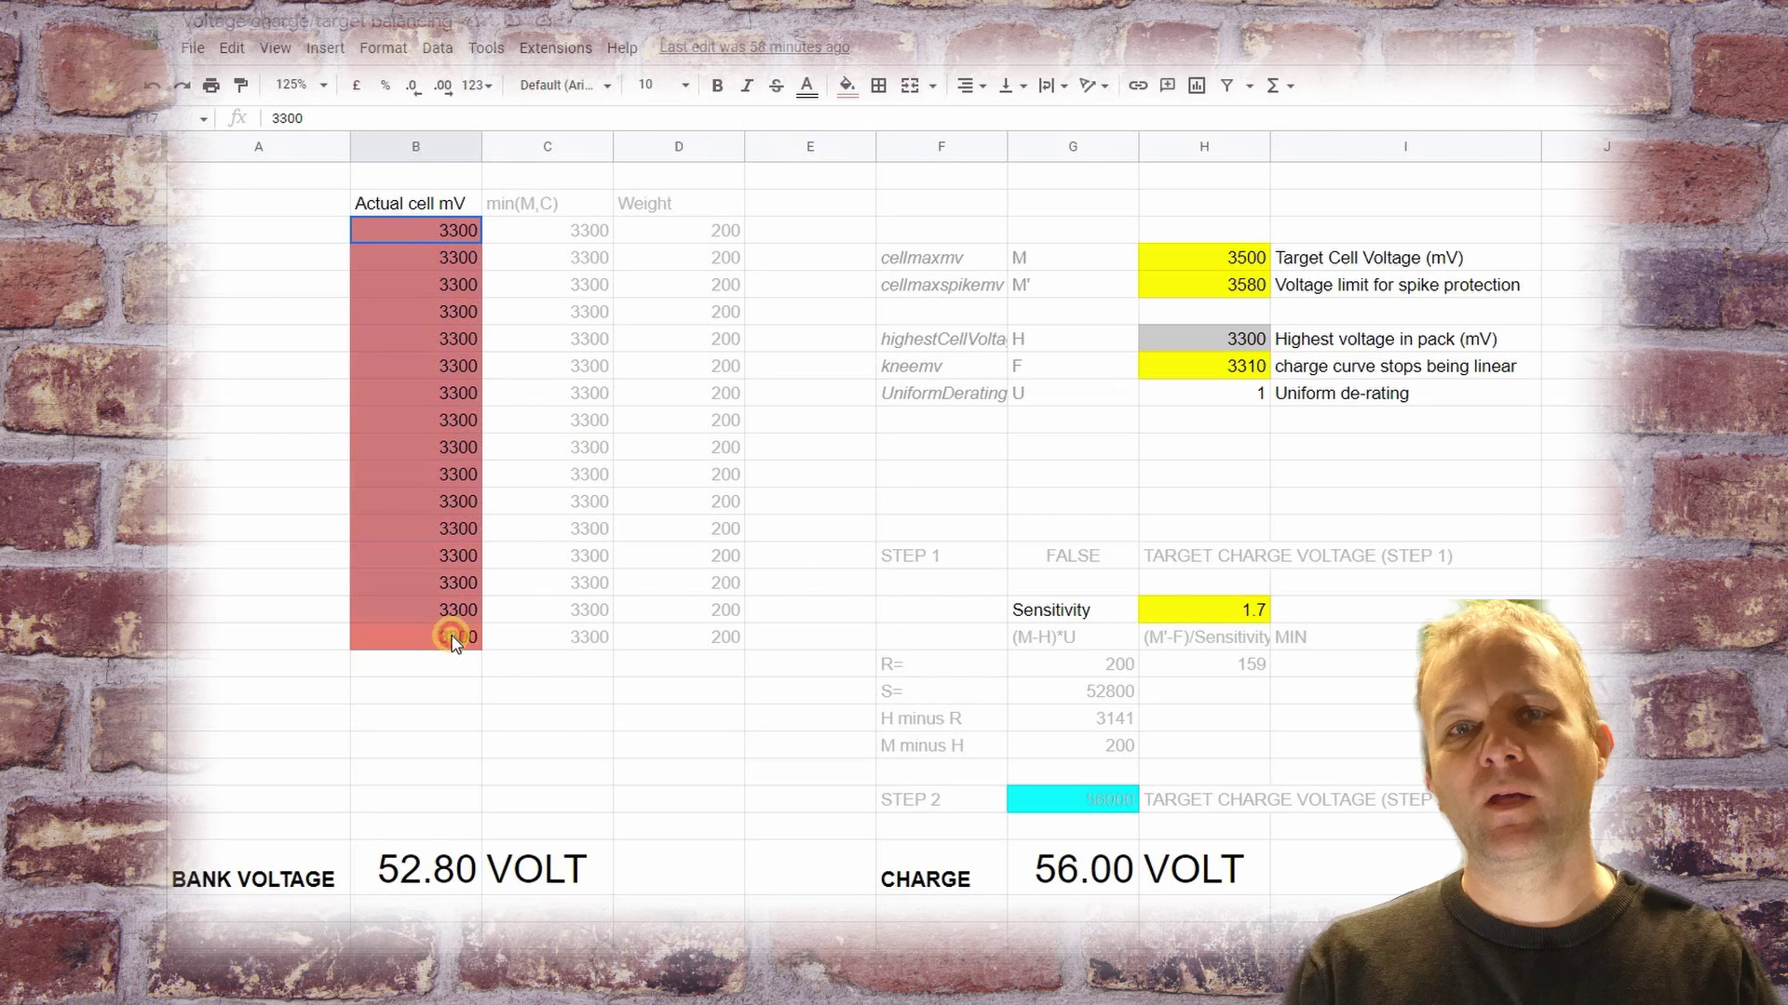
{"action": "left_click", "coordinate": [445, 232]}
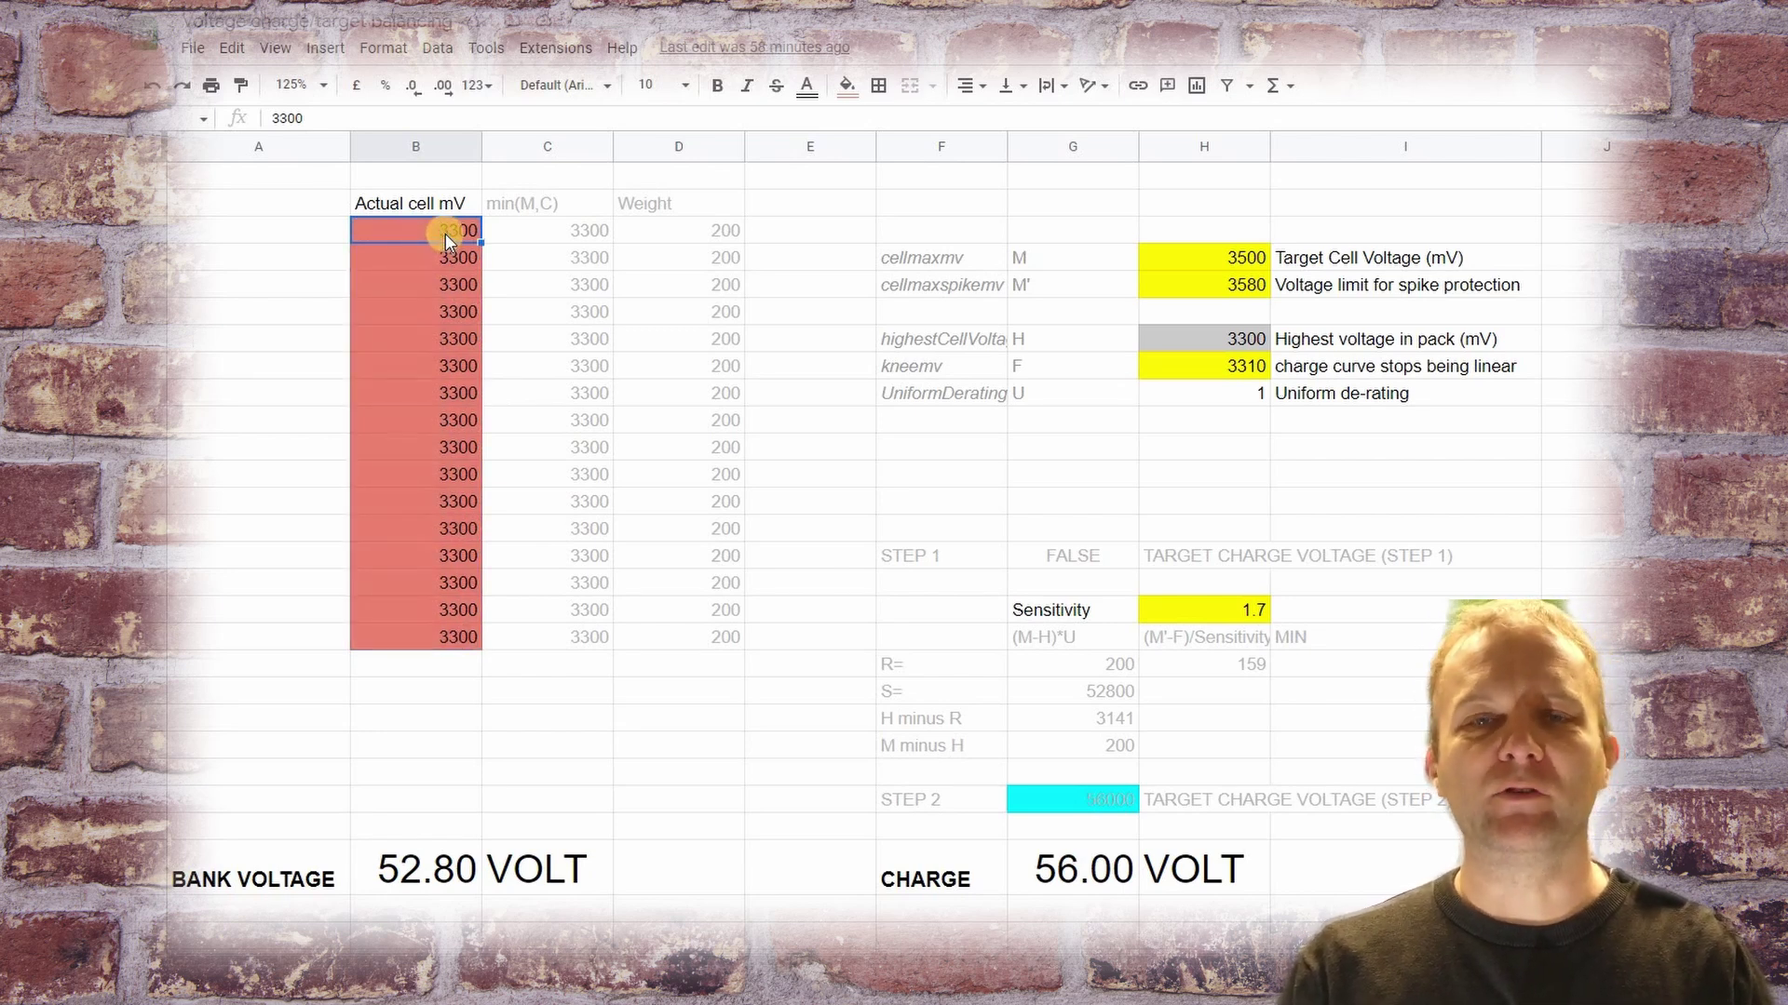
{"action": "left_click_drag", "start_coordinate": [307, 861], "coordinate": [508, 868]}
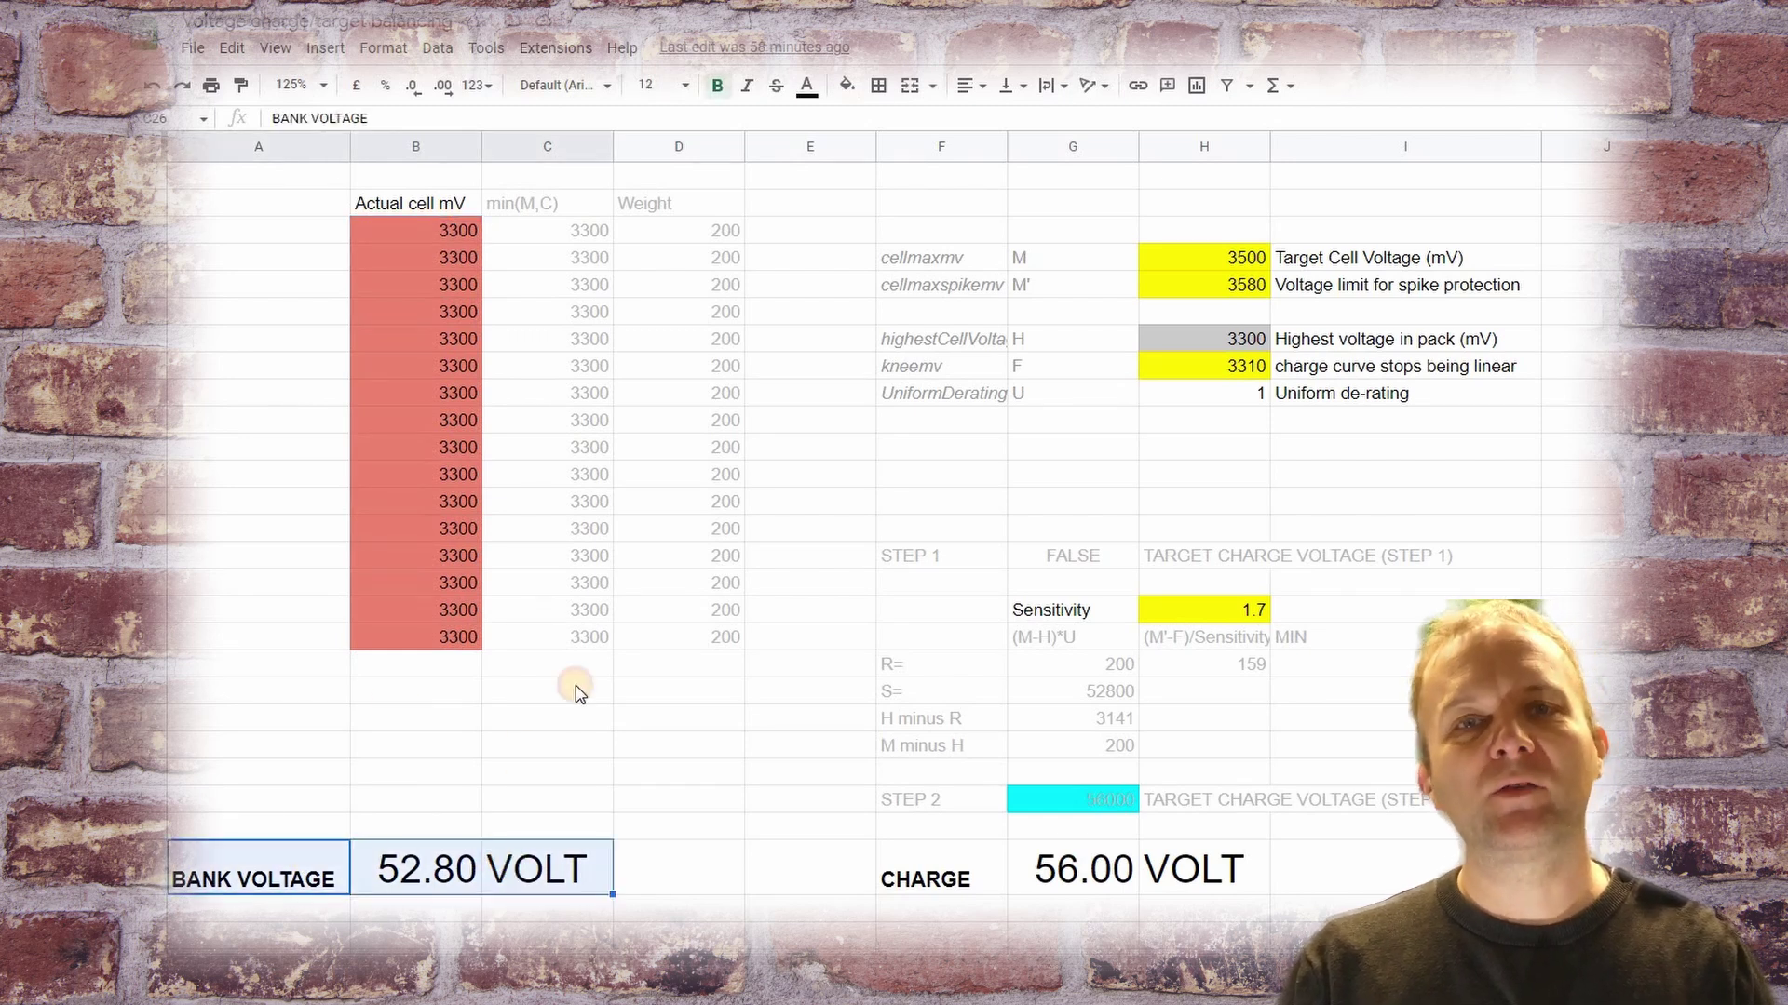
{"action": "left_click", "coordinate": [533, 711]}
{"action": "left_click", "coordinate": [1237, 260]}
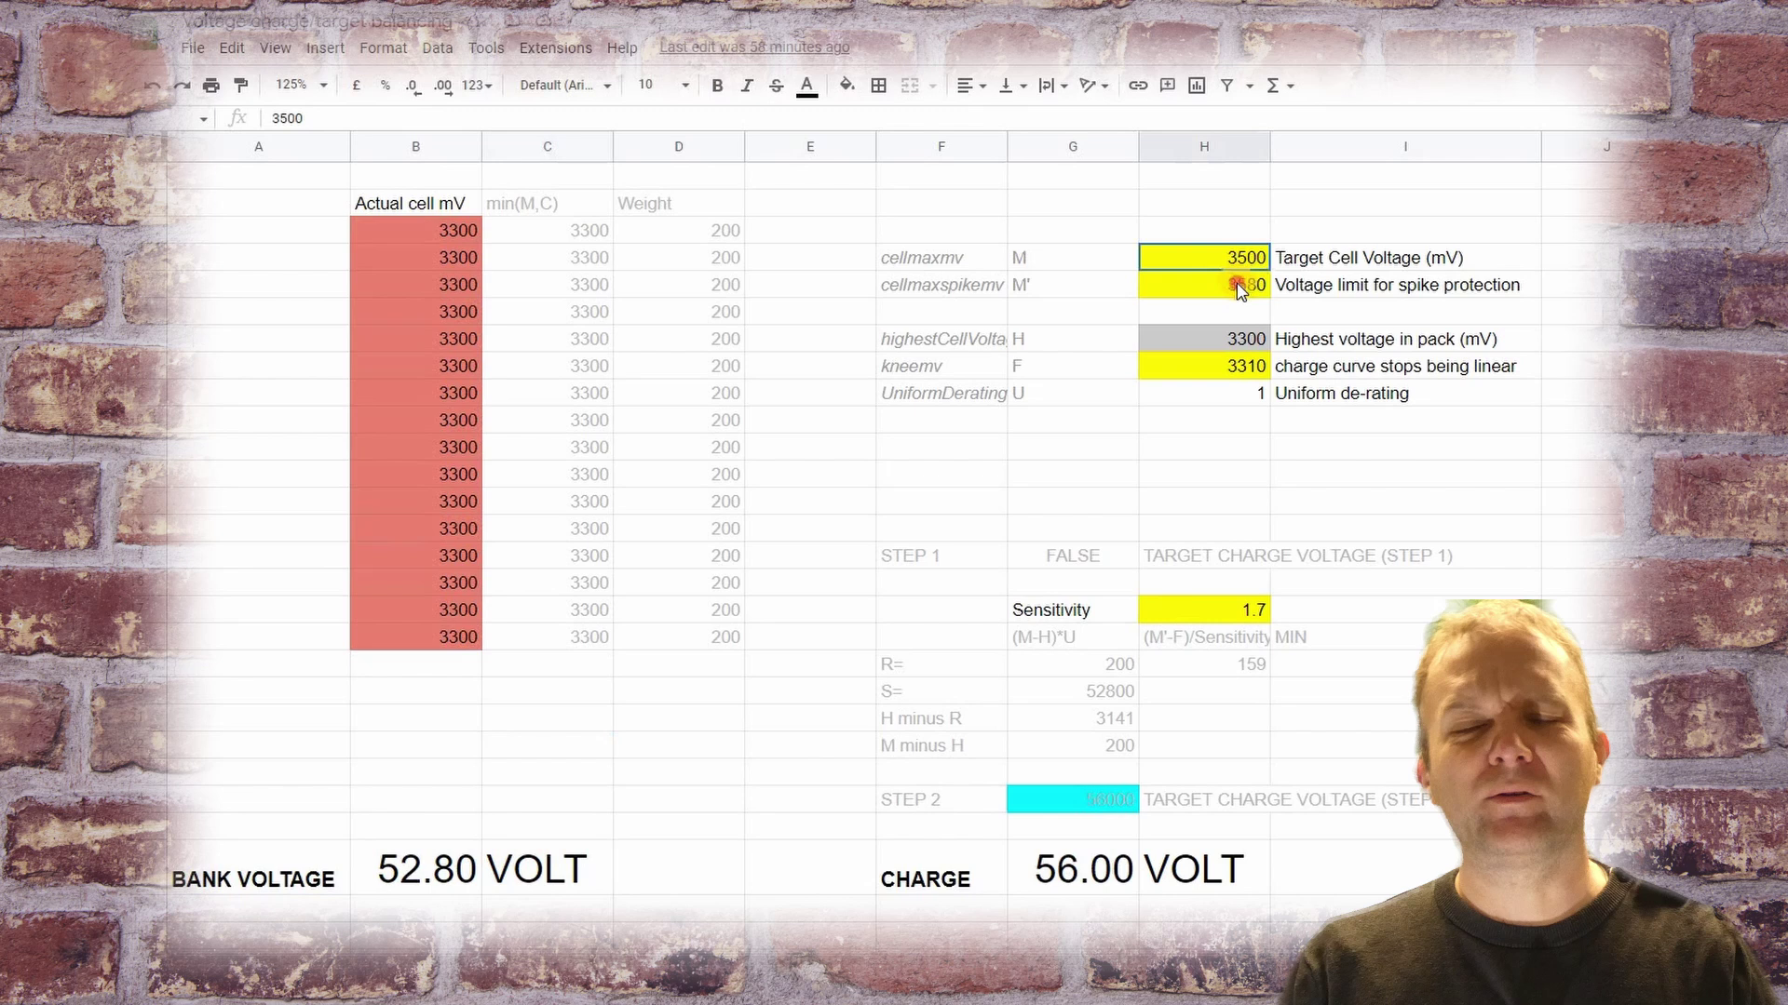
Step: Examine the target cell voltage, spike protection limit, knee voltage, uniform de-rating and sensitivity inputs of the charge voltage model
{"action": "left_click", "coordinate": [1239, 366]}
{"action": "left_click", "coordinate": [1232, 402]}
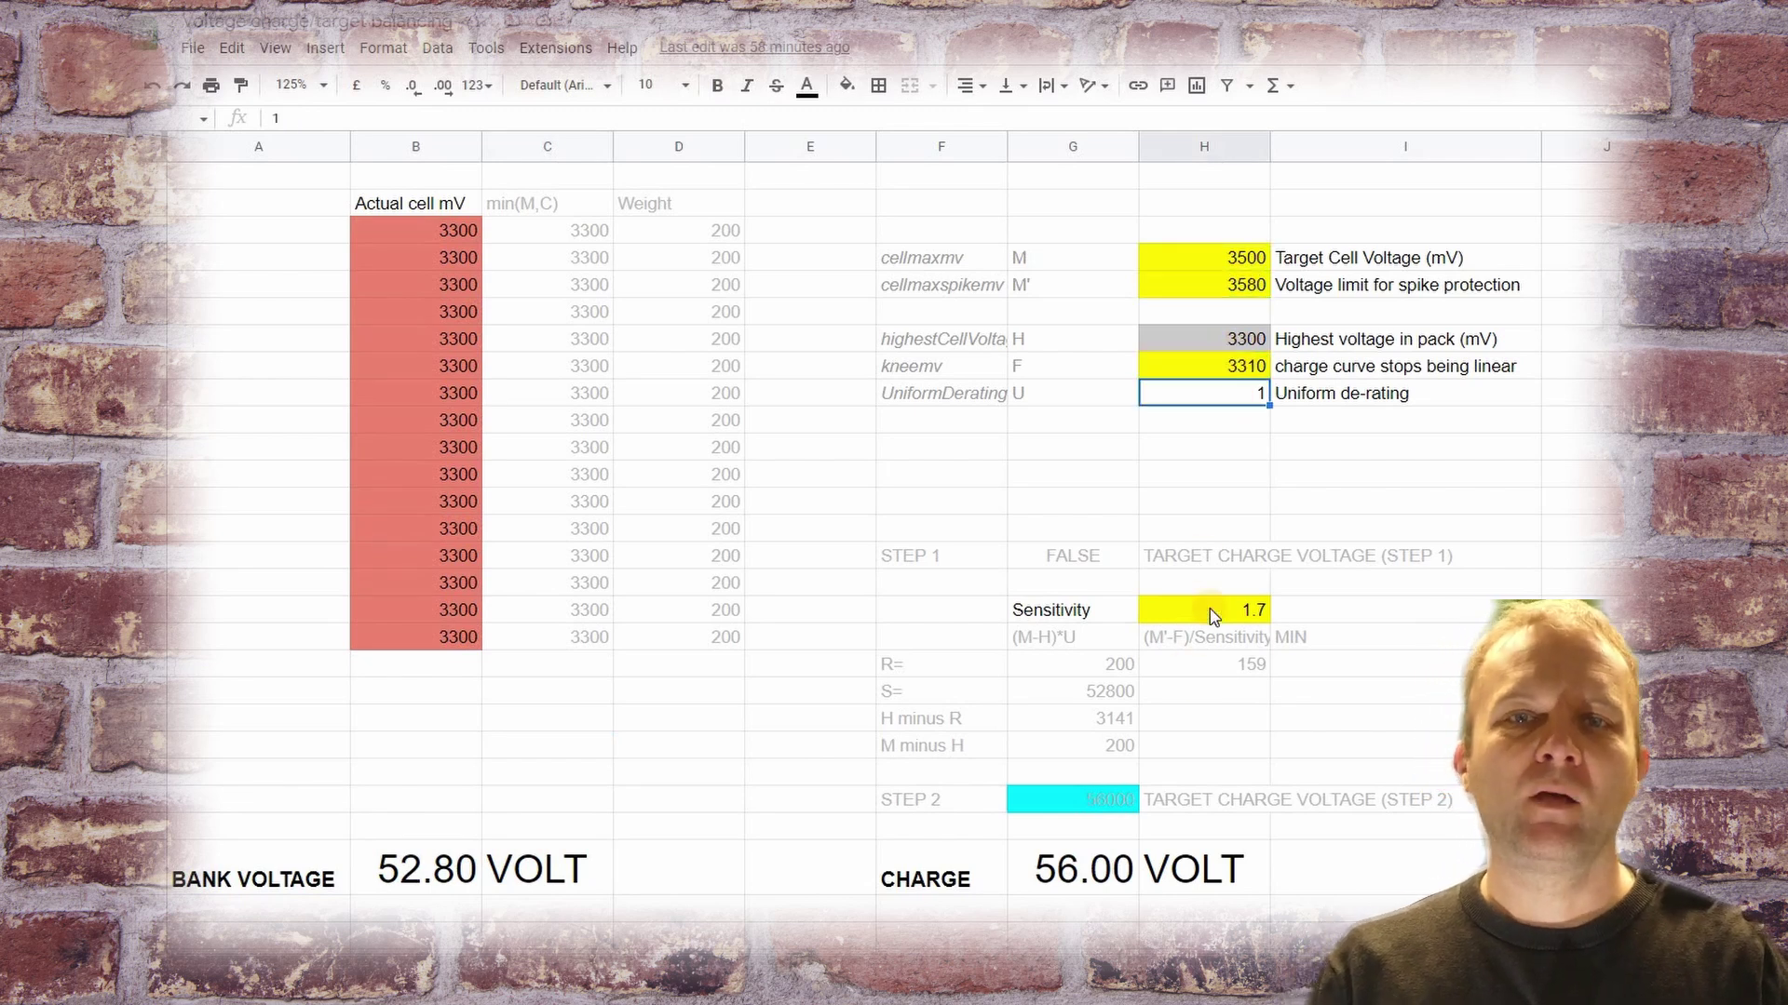
{"action": "left_click", "coordinate": [1173, 620]}
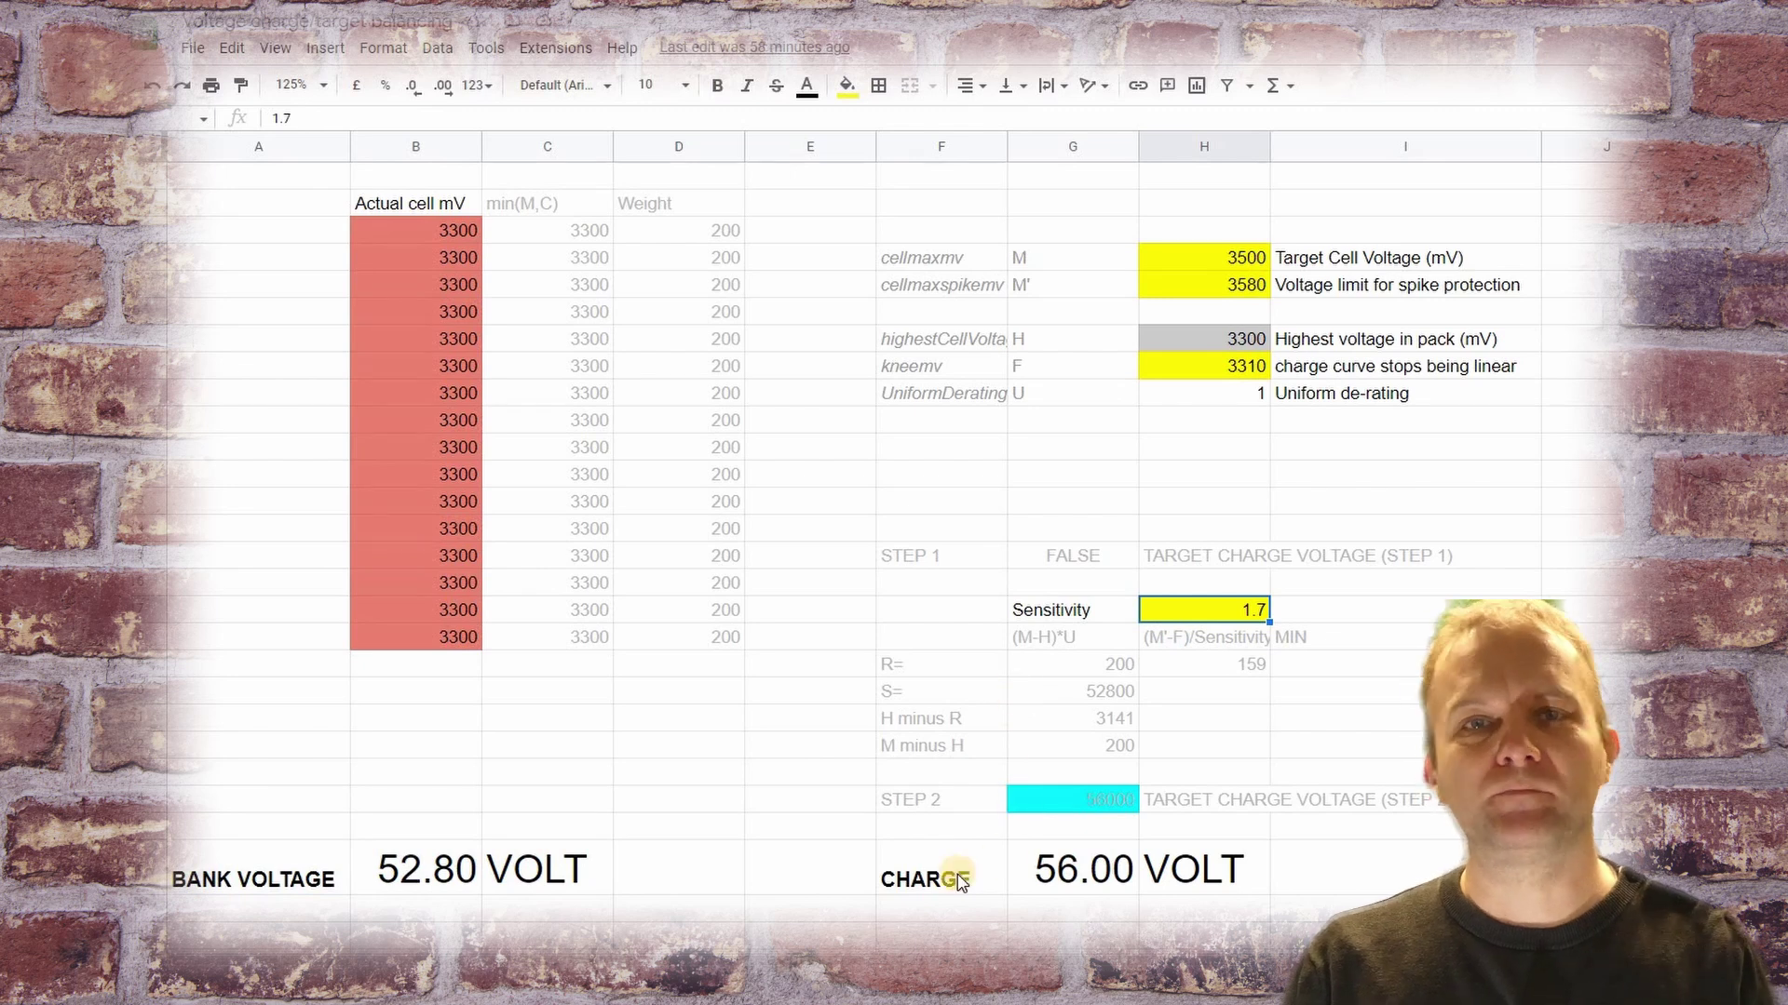
{"action": "left_click", "coordinate": [1222, 261]}
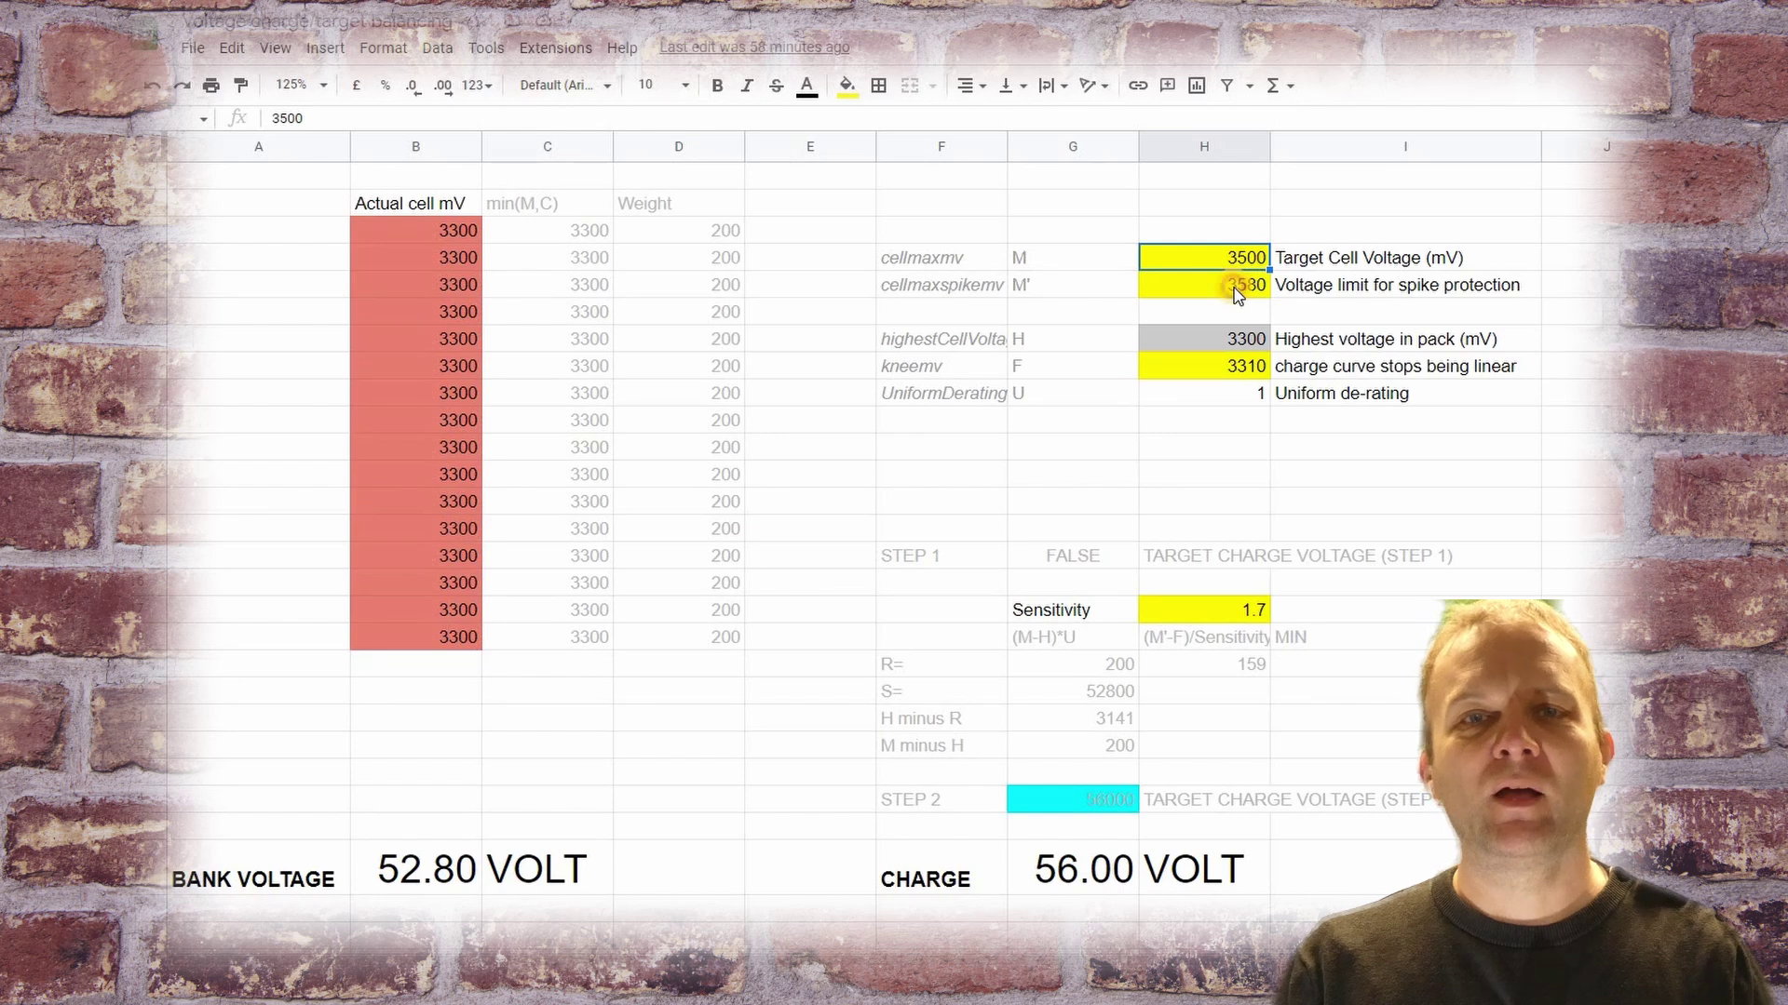
{"action": "left_click", "coordinate": [1231, 294]}
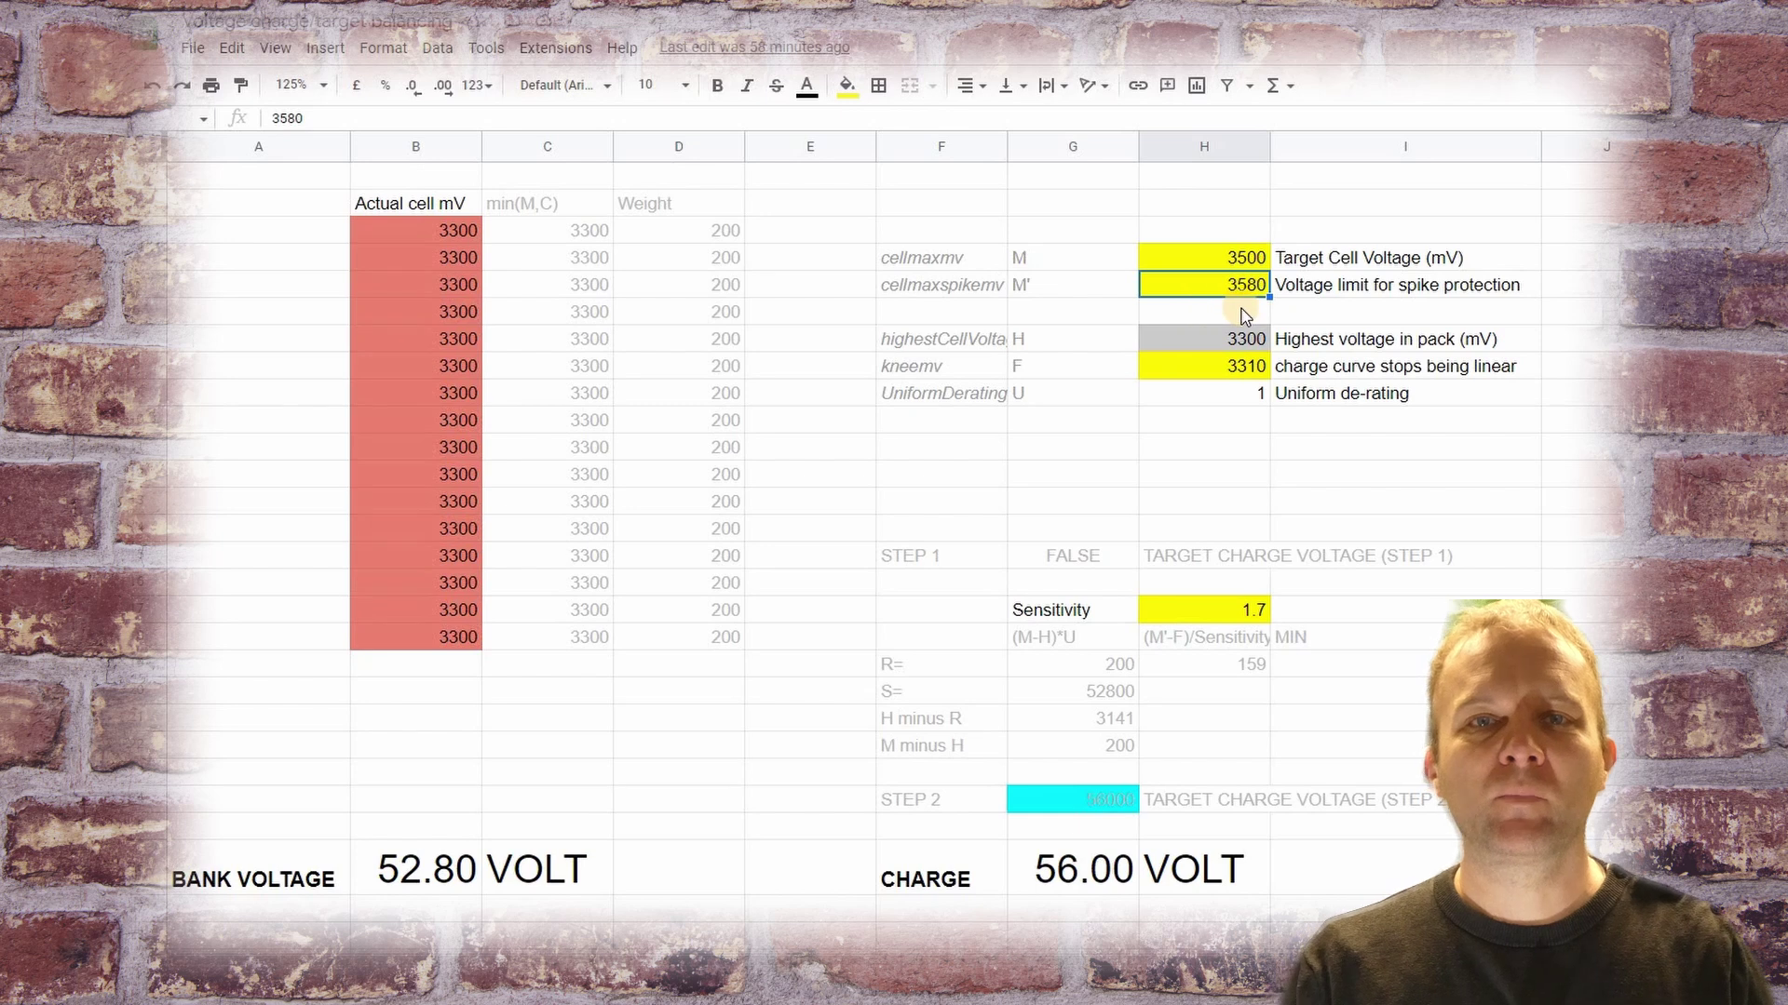
{"action": "left_click", "coordinate": [1233, 372]}
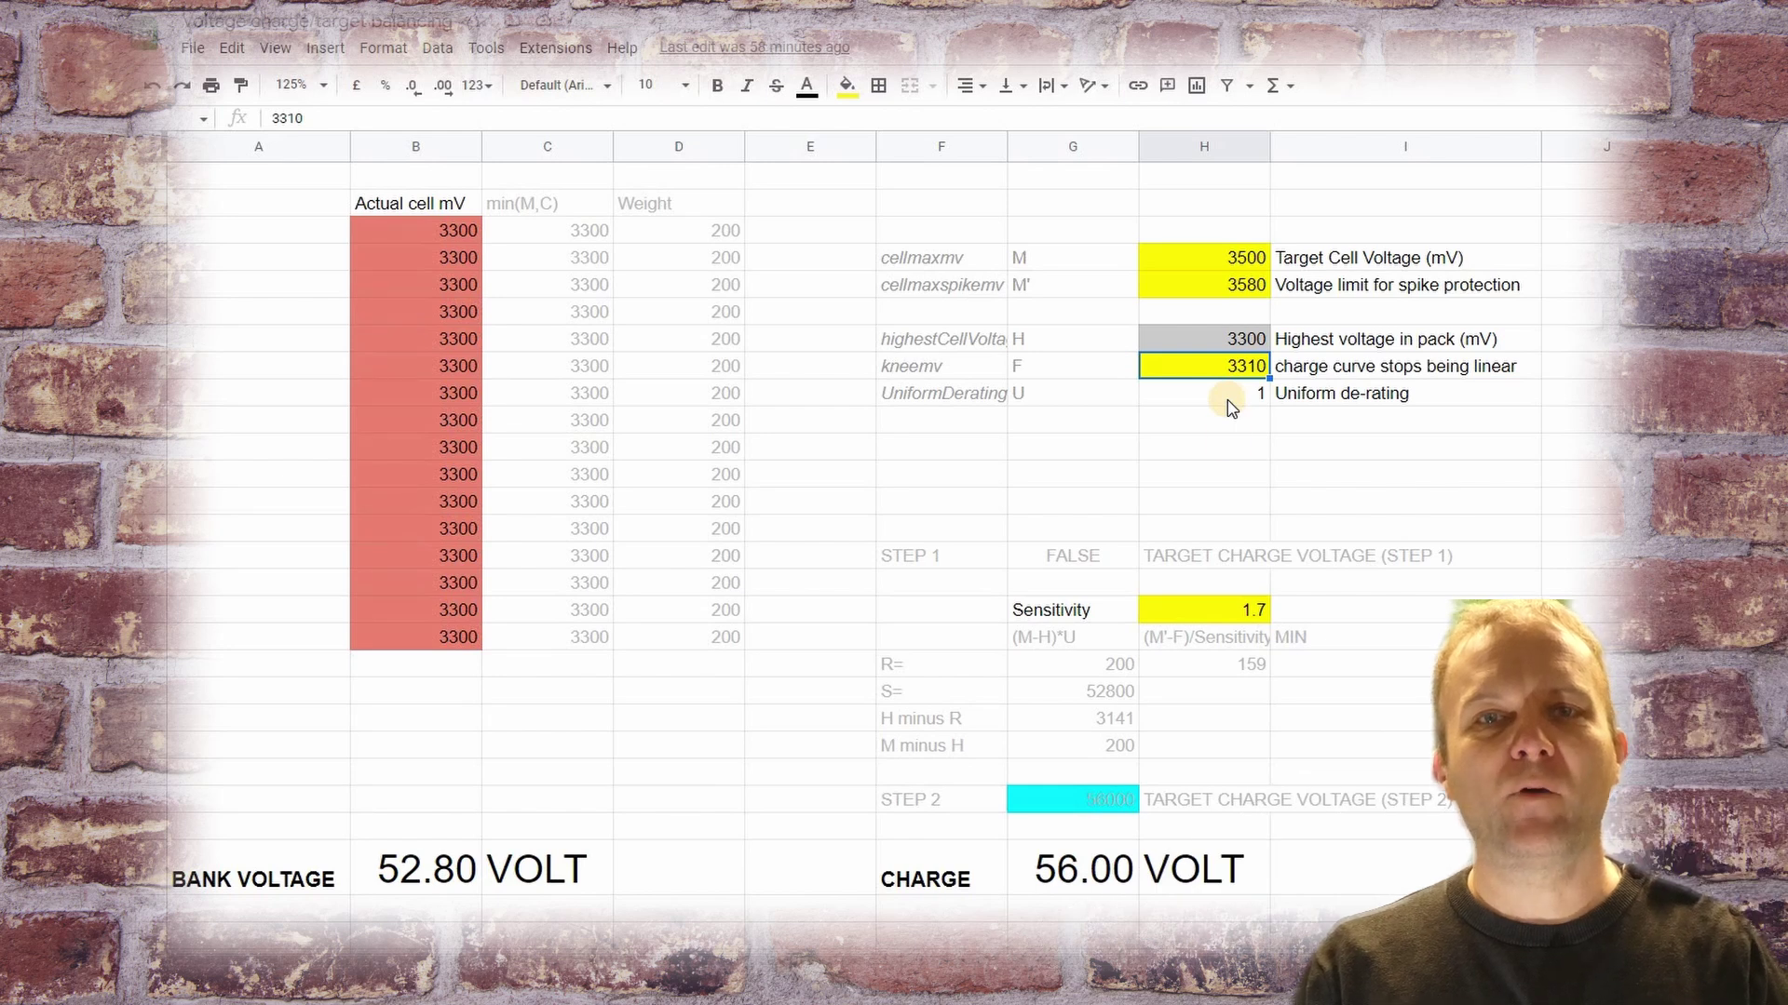
{"action": "left_click", "coordinate": [1234, 616]}
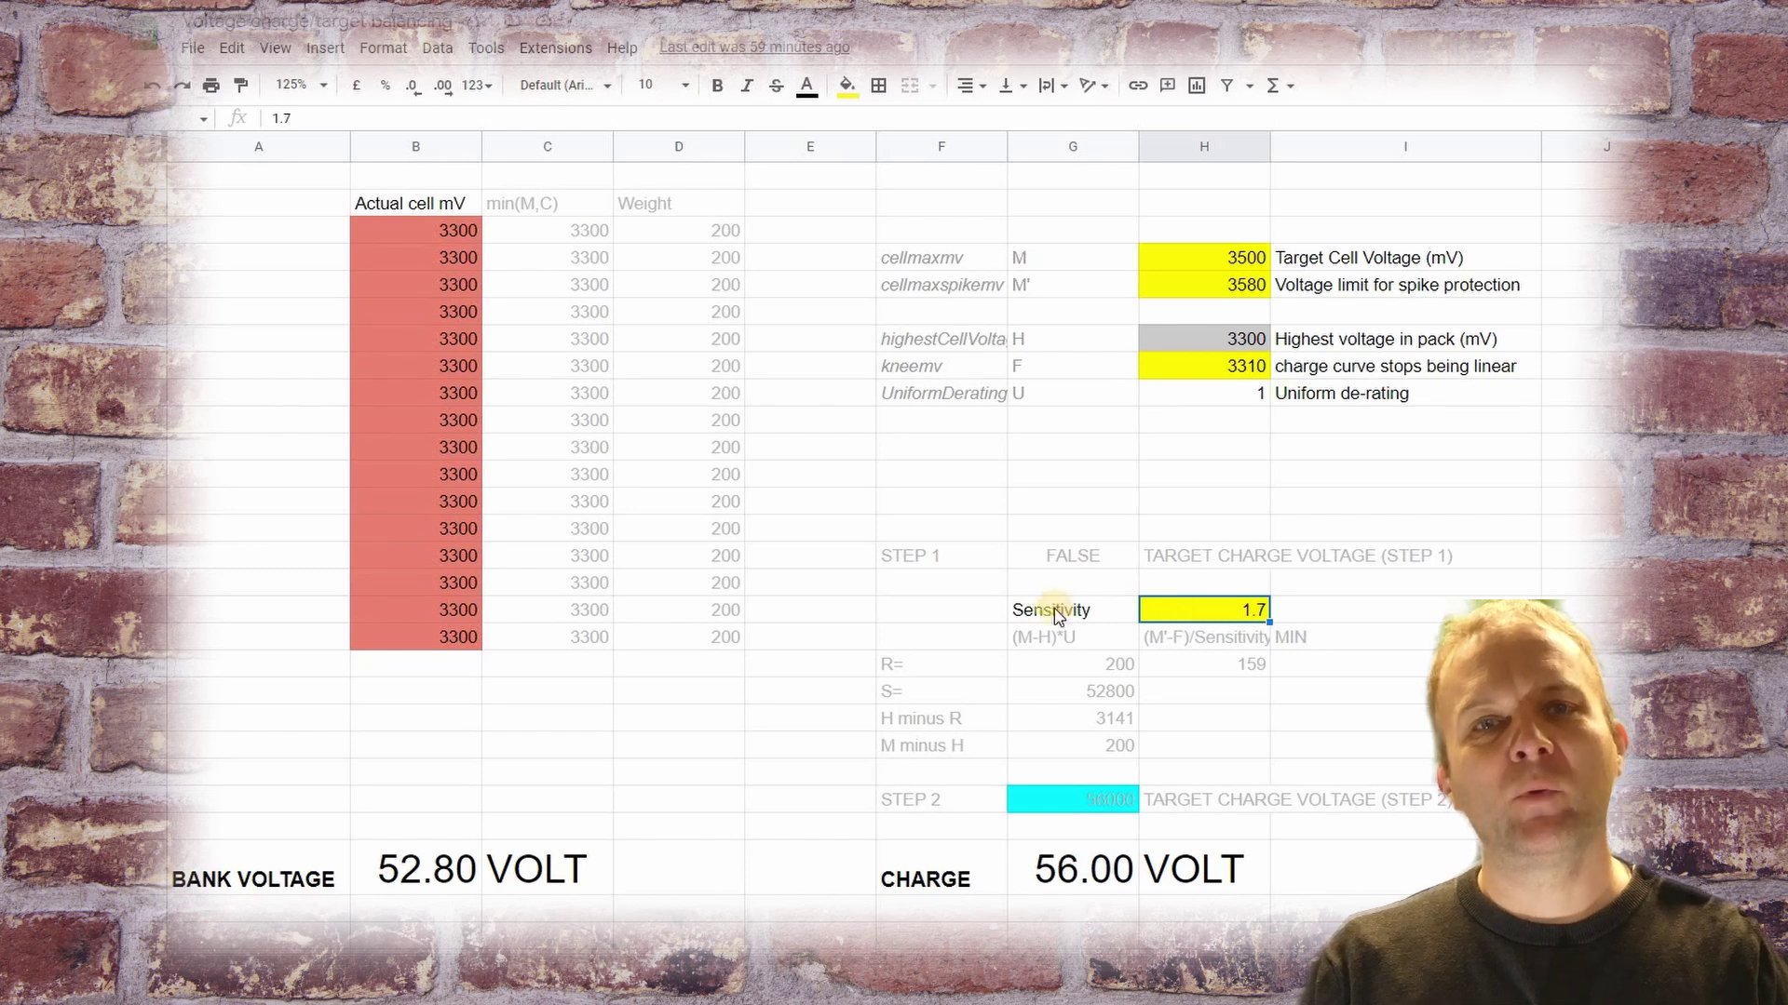
Step: Compare the Actual cell mV column with the calculated CHARGE voltage
{"action": "left_click", "coordinate": [455, 233]}
{"action": "left_click_drag", "start_coordinate": [453, 643], "coordinate": [443, 231]}
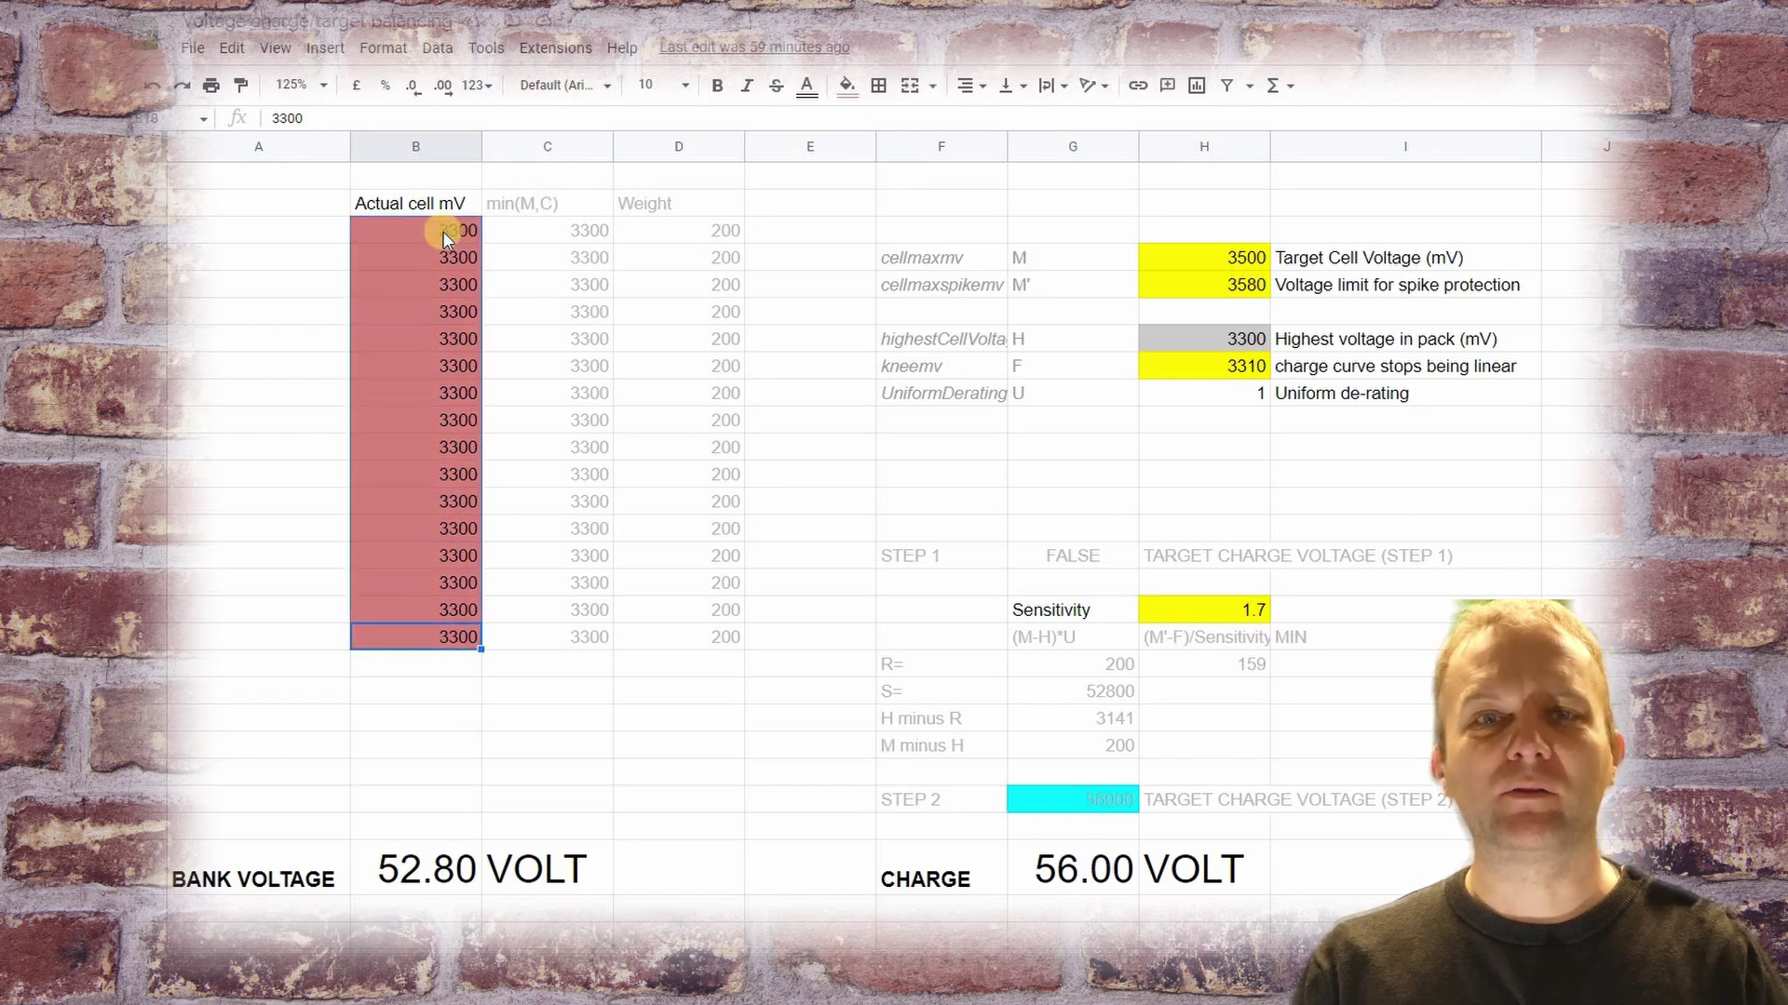
{"action": "left_click", "coordinate": [443, 231]}
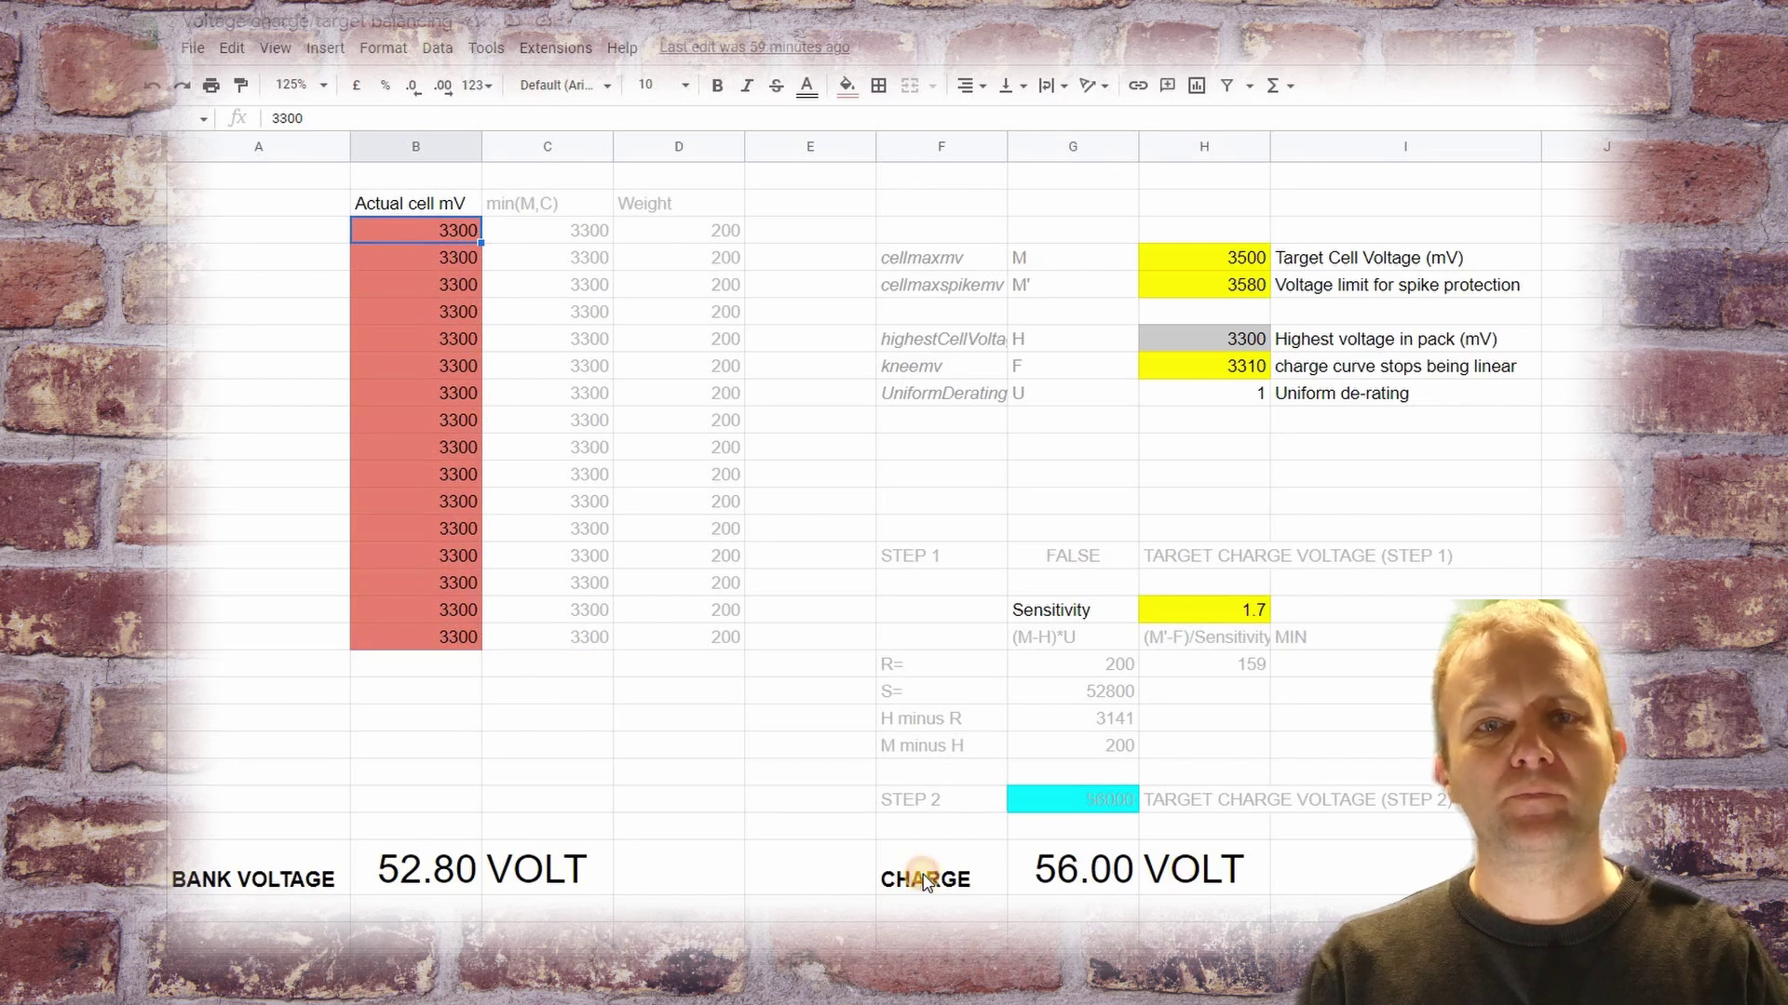
{"action": "left_click_drag", "start_coordinate": [1201, 870], "coordinate": [941, 898]}
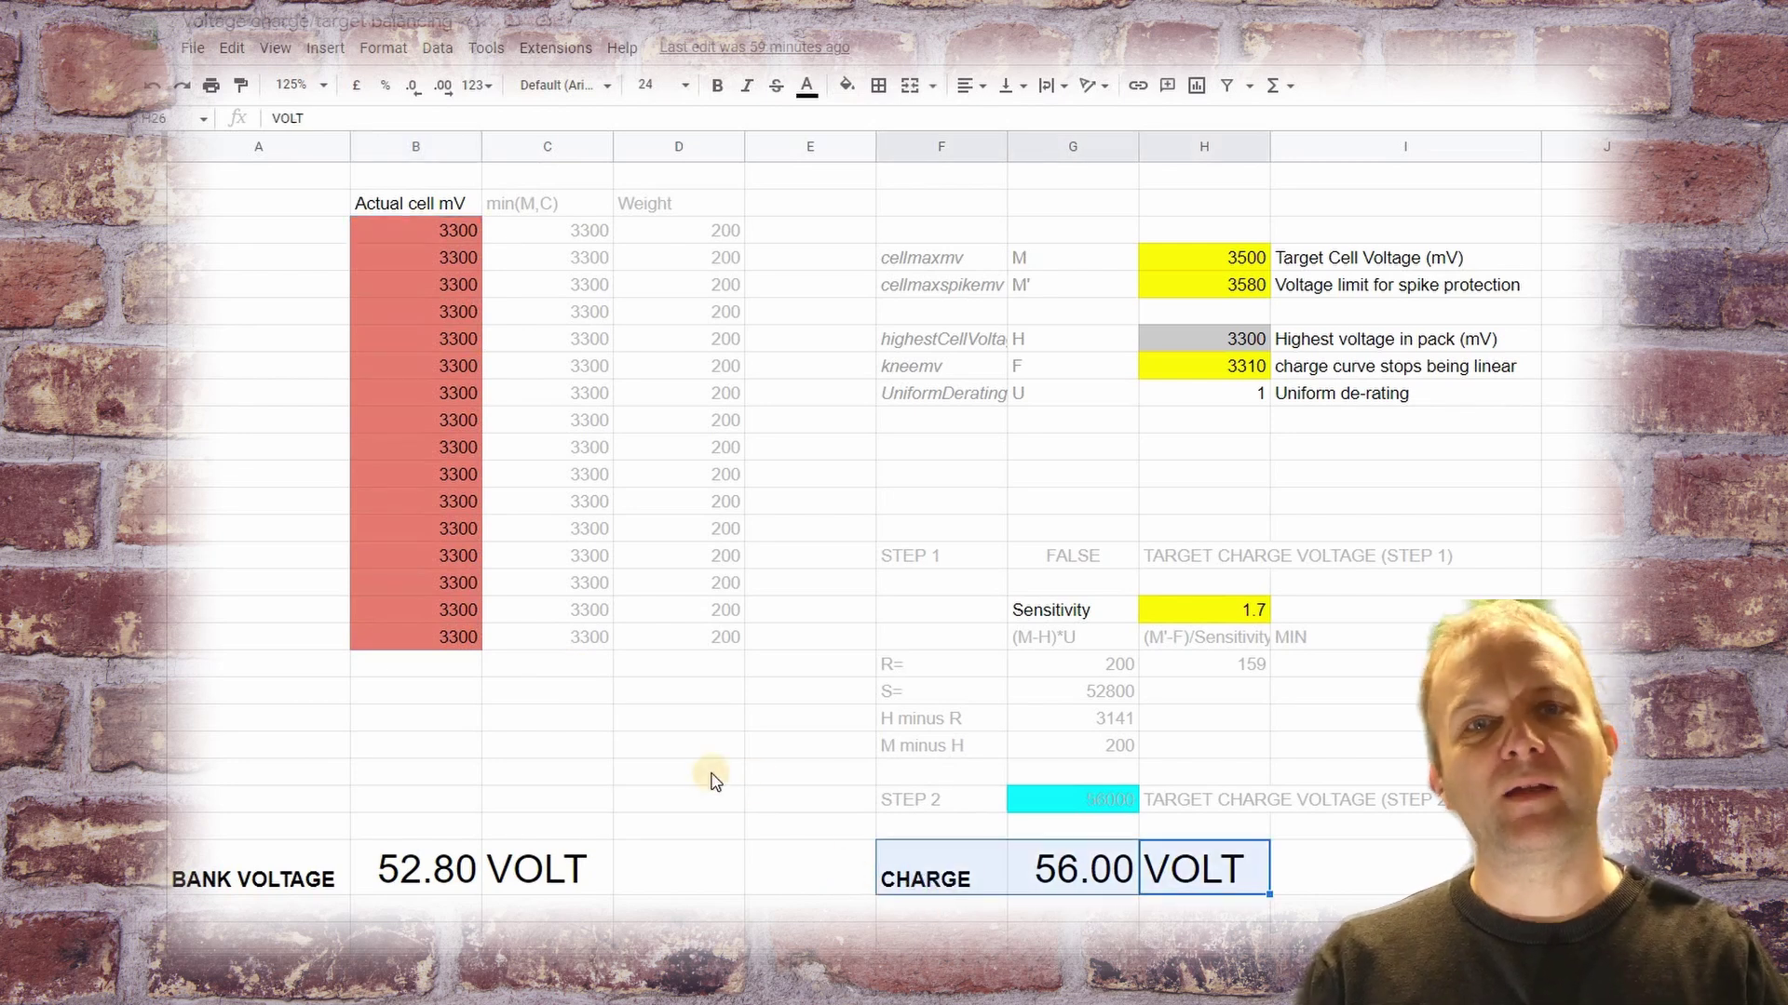
Step: Set the first Actual cell mV entry to 3400 and fill that value down to all cells in the column
{"action": "left_click", "coordinate": [454, 231]}
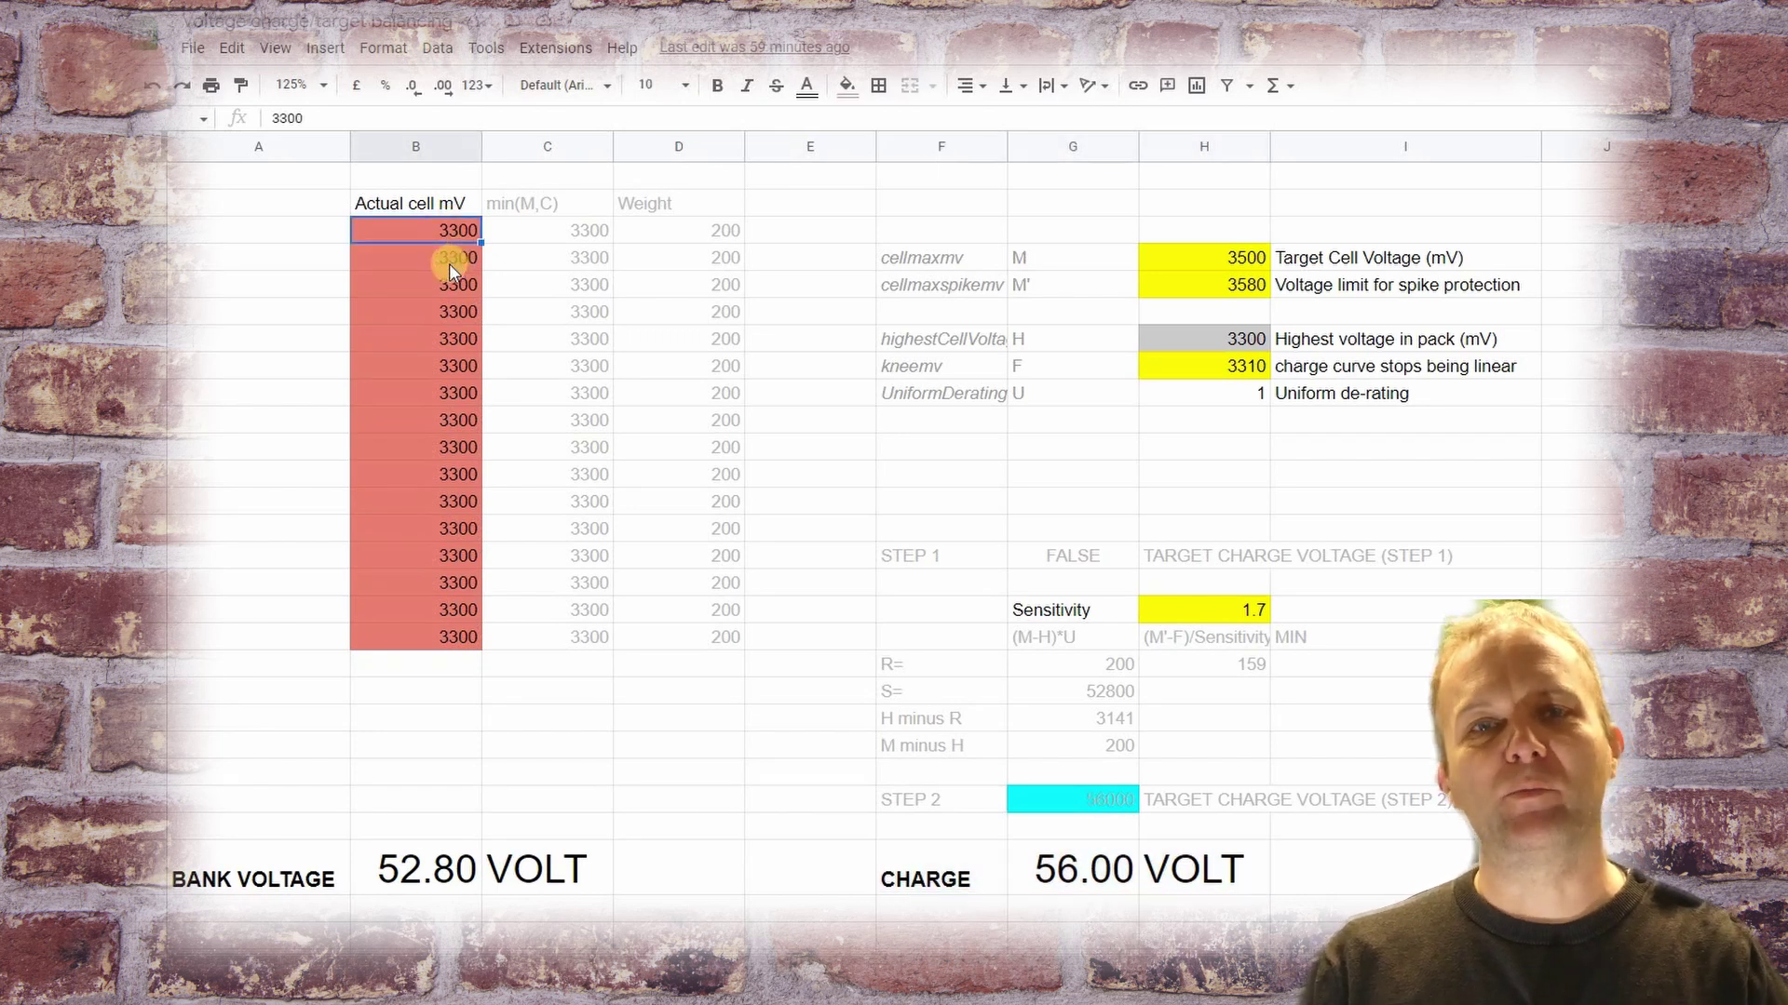
{"action": "type", "text": "3400"}
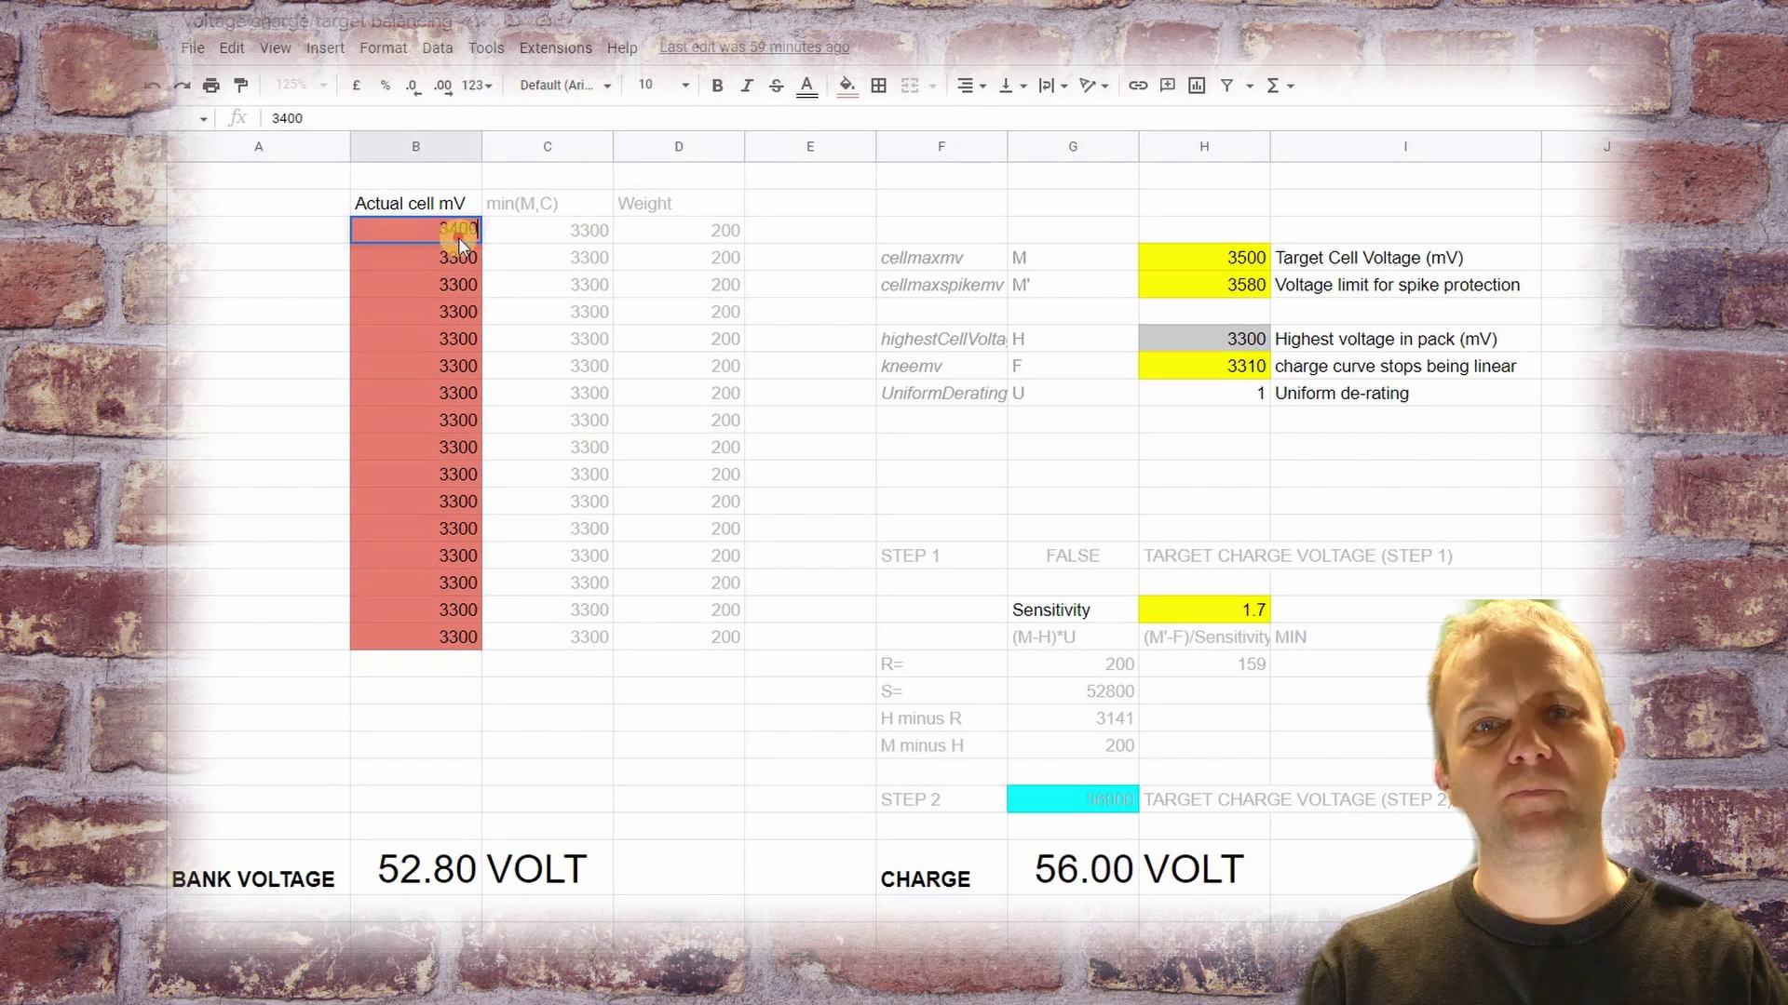
{"action": "key", "text": "Return"}
{"action": "left_click", "coordinate": [479, 237]}
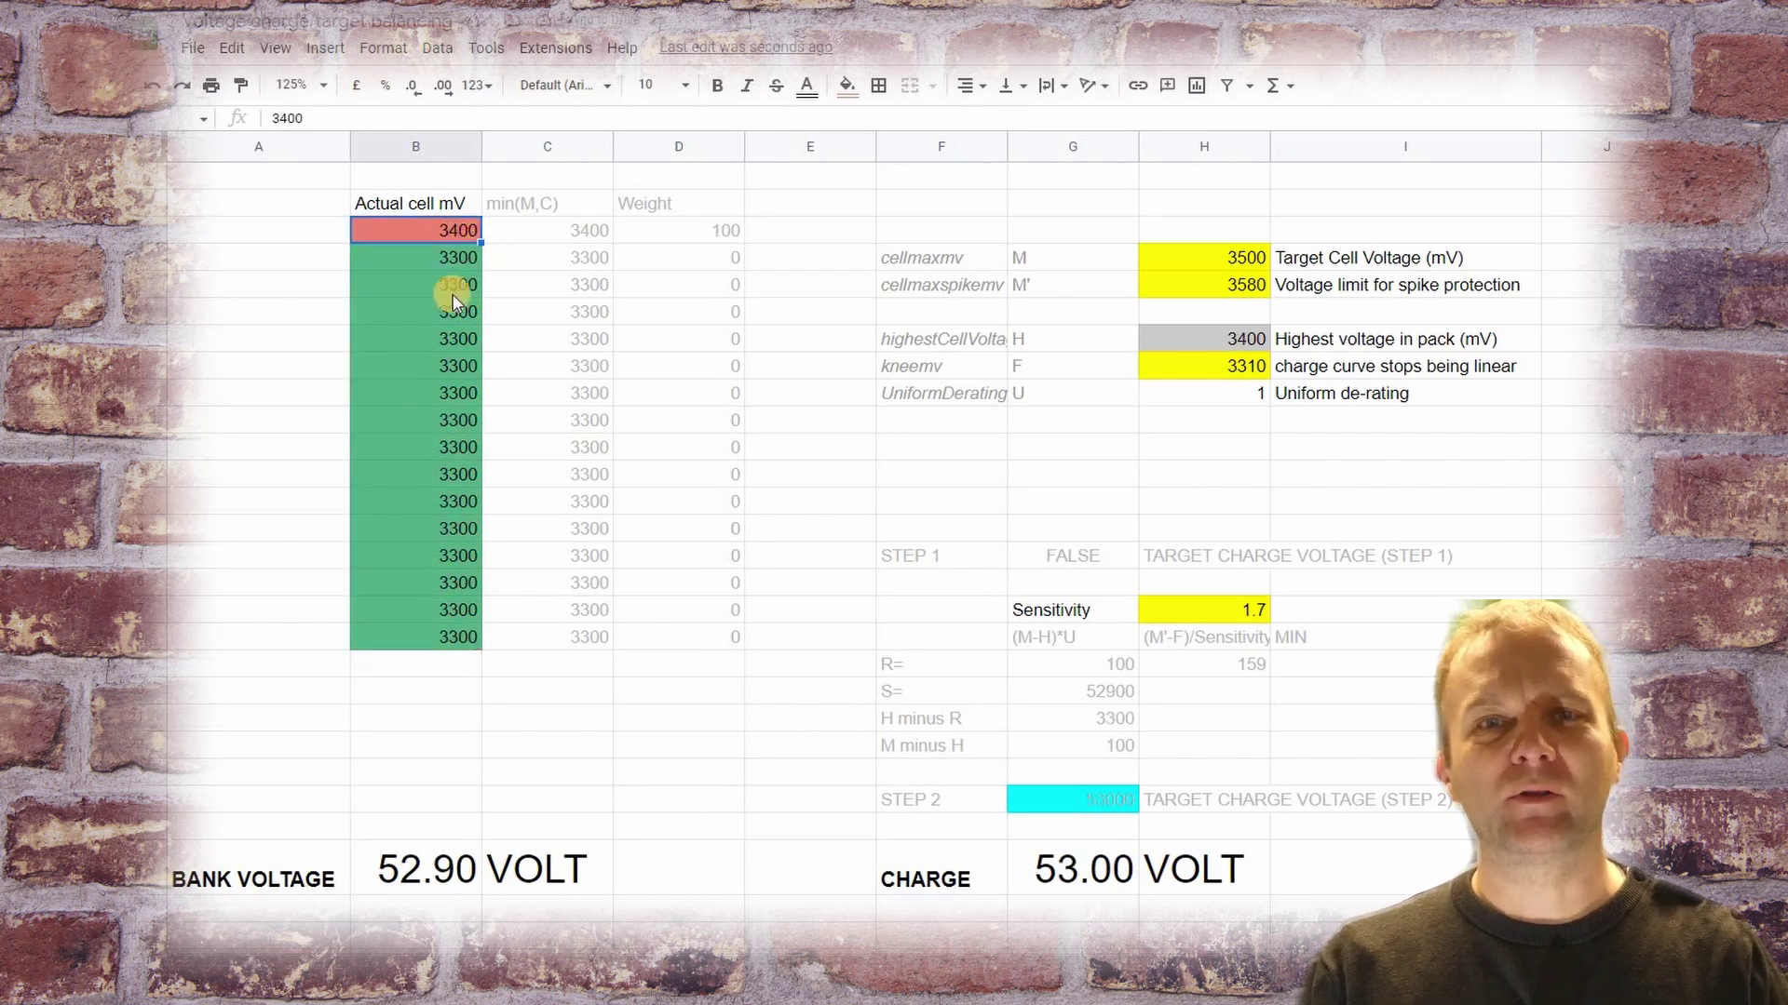
{"action": "double_click", "coordinate": [482, 242]}
{"action": "left_click", "coordinate": [479, 749]}
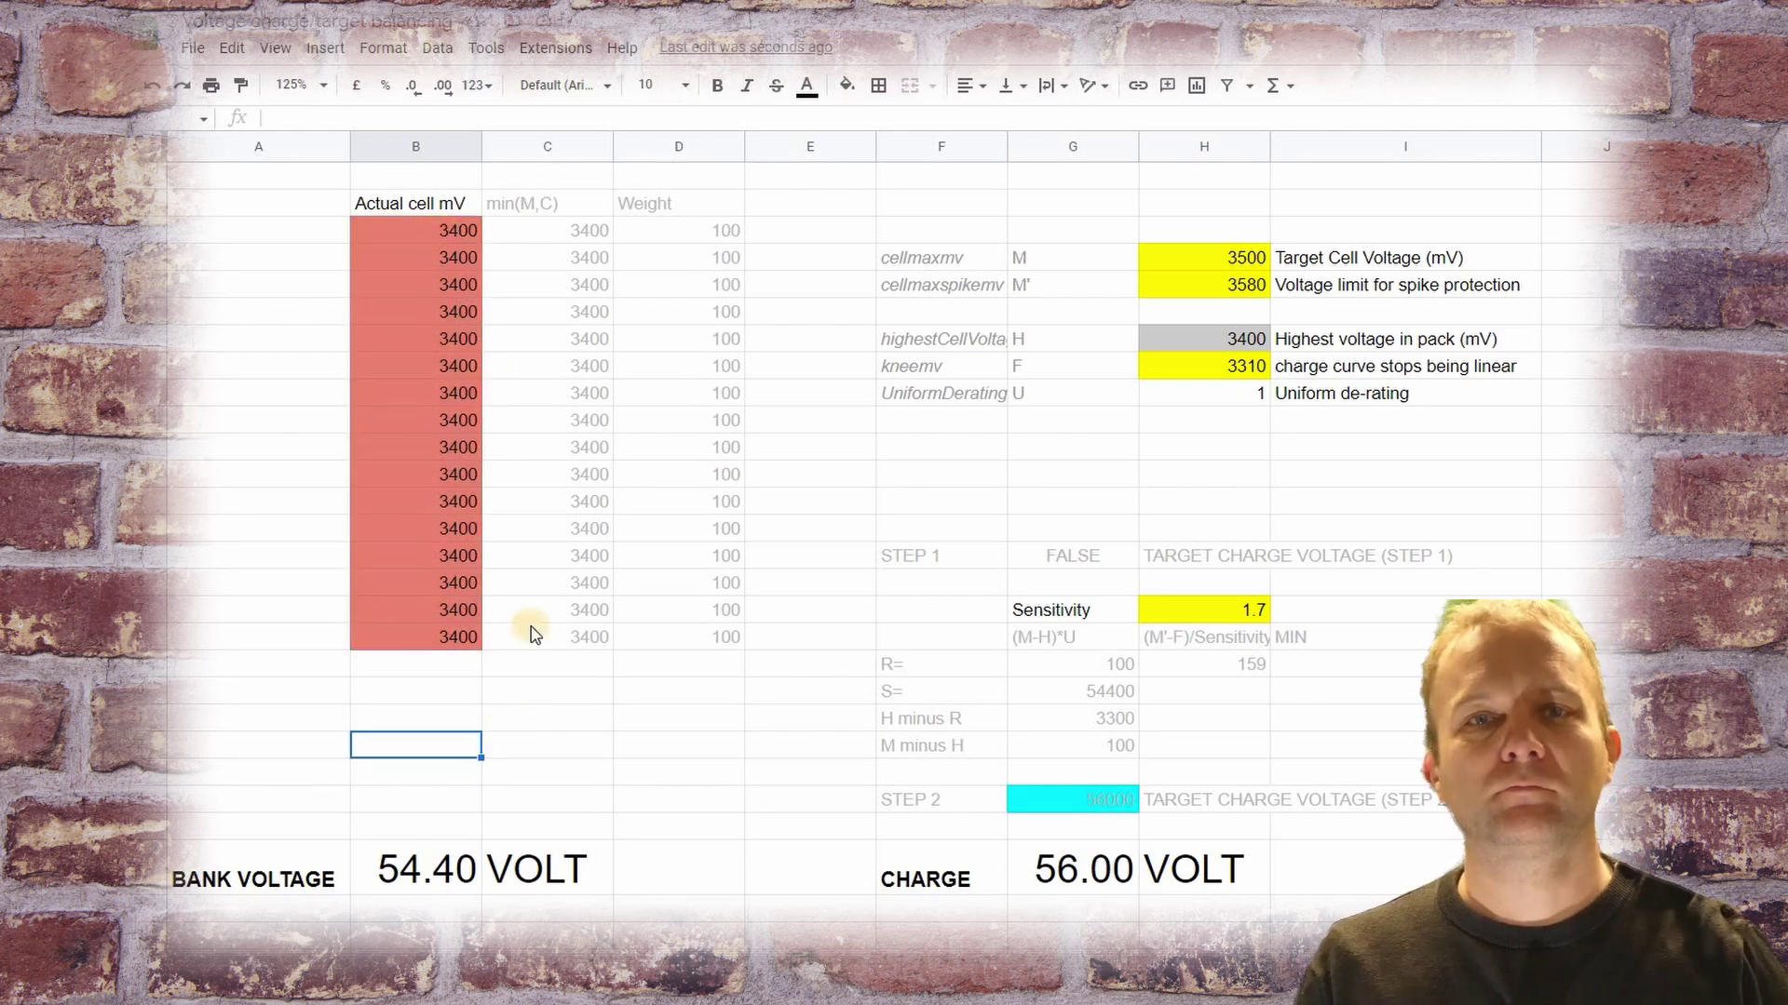
Step: Set the first two entries in the Actual cell mV column to 3450
{"action": "key", "text": "ctrl+Up"}
{"action": "key", "text": "ctrl+Up"}
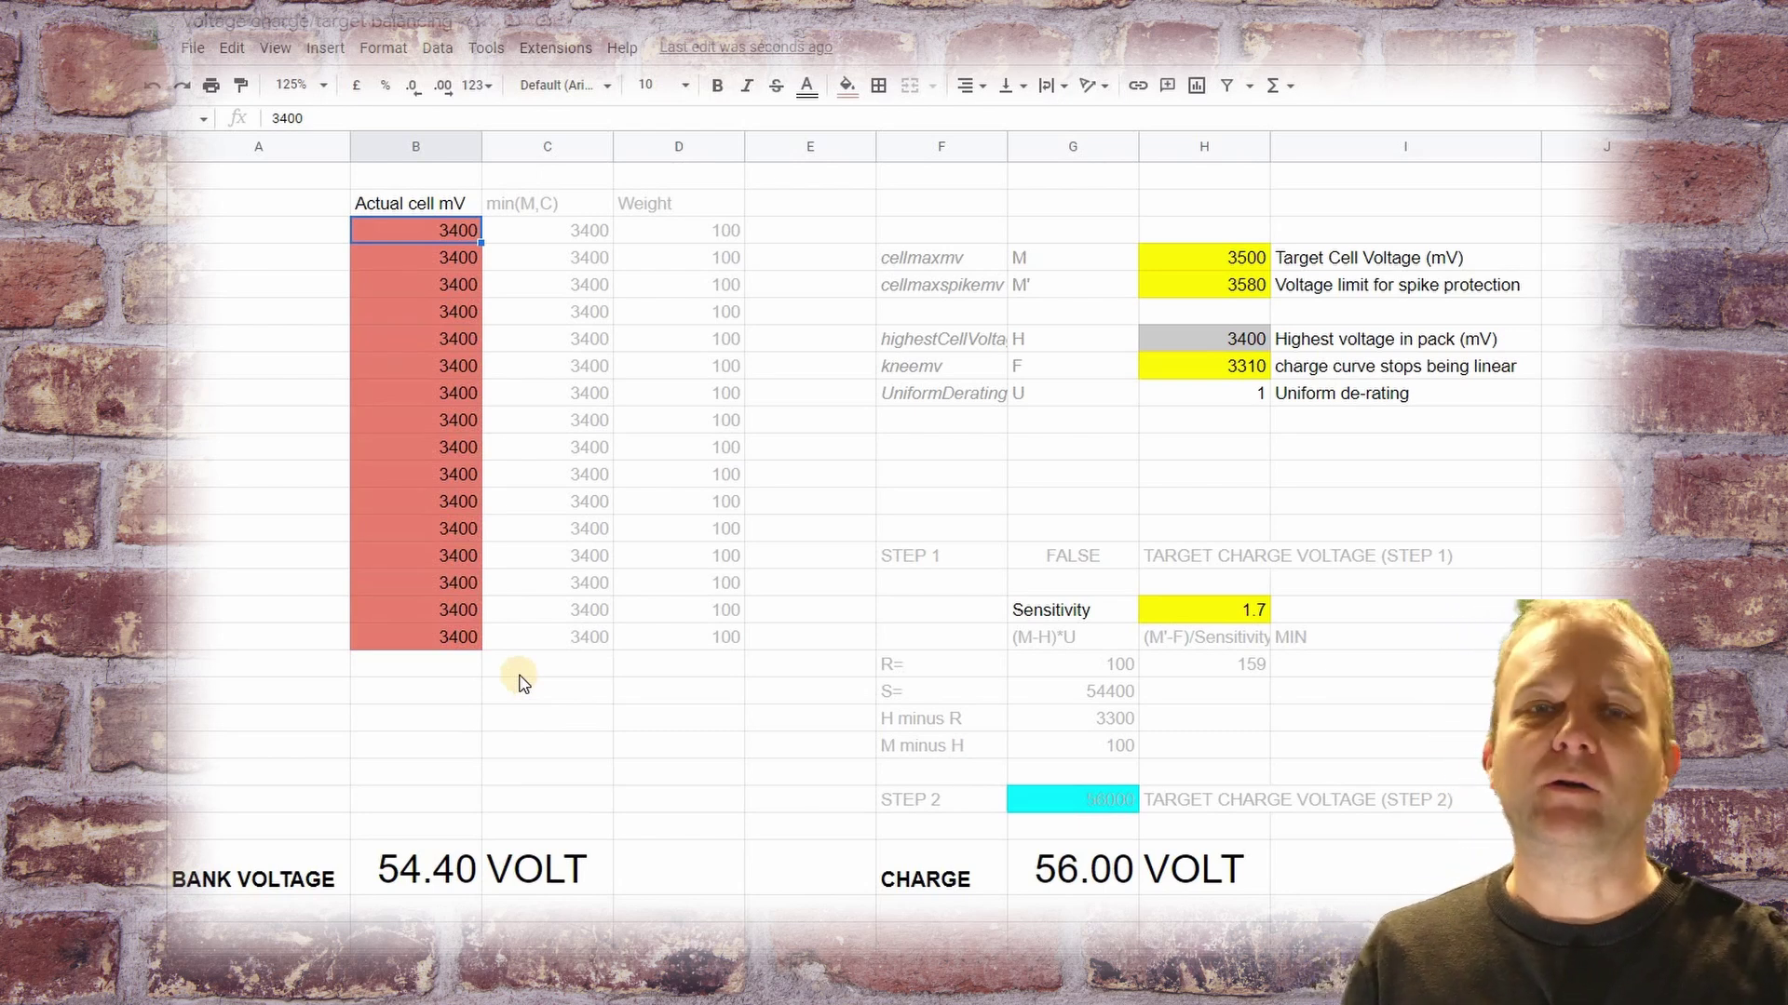
{"action": "type", "text": "3450"}
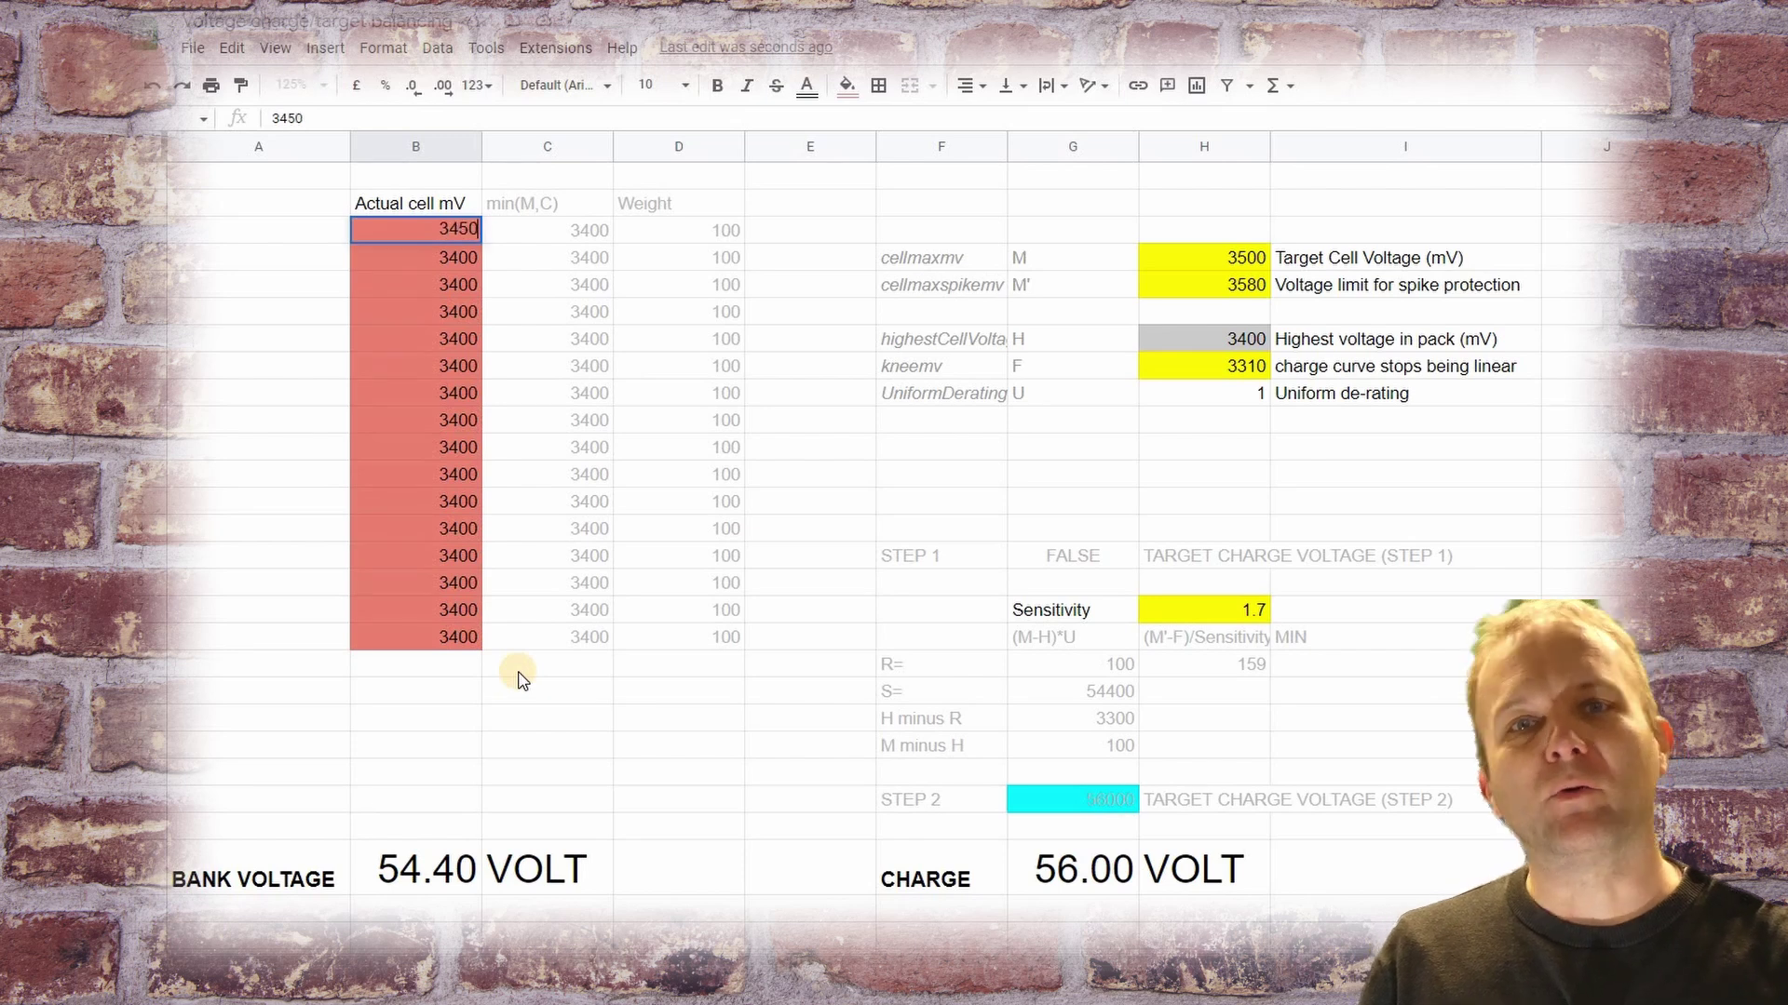
{"action": "key", "text": "Return"}
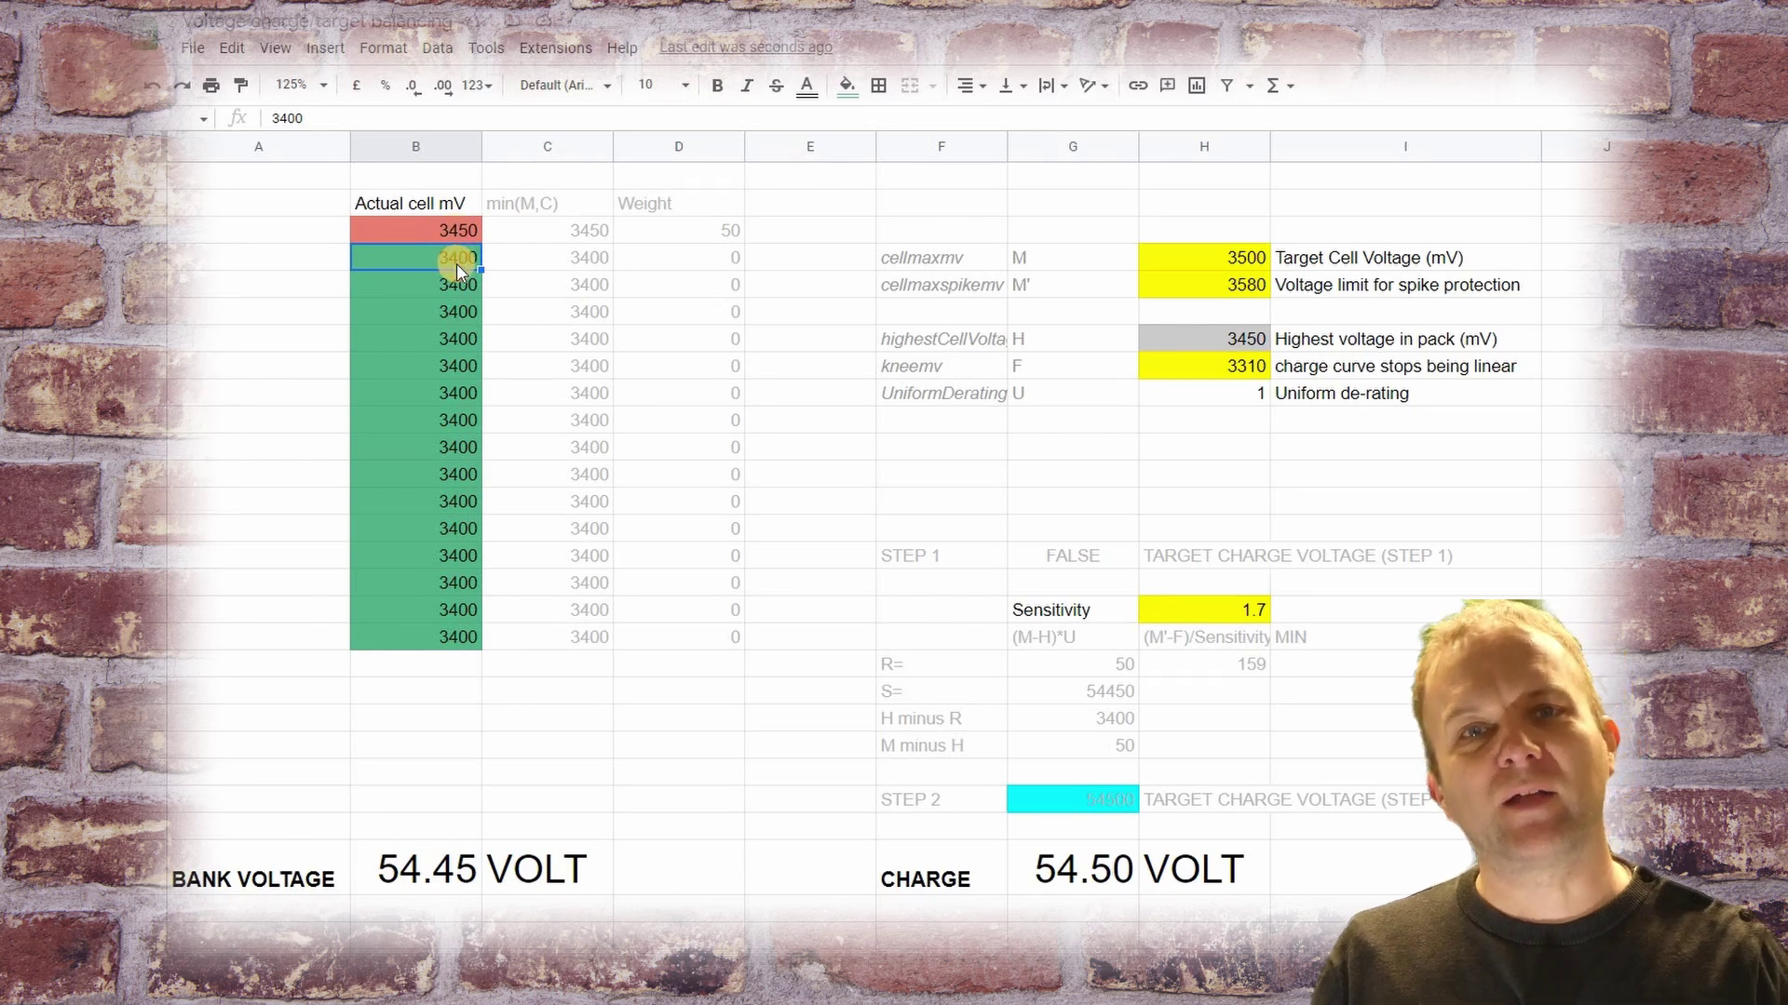
{"action": "type", "text": "3"}
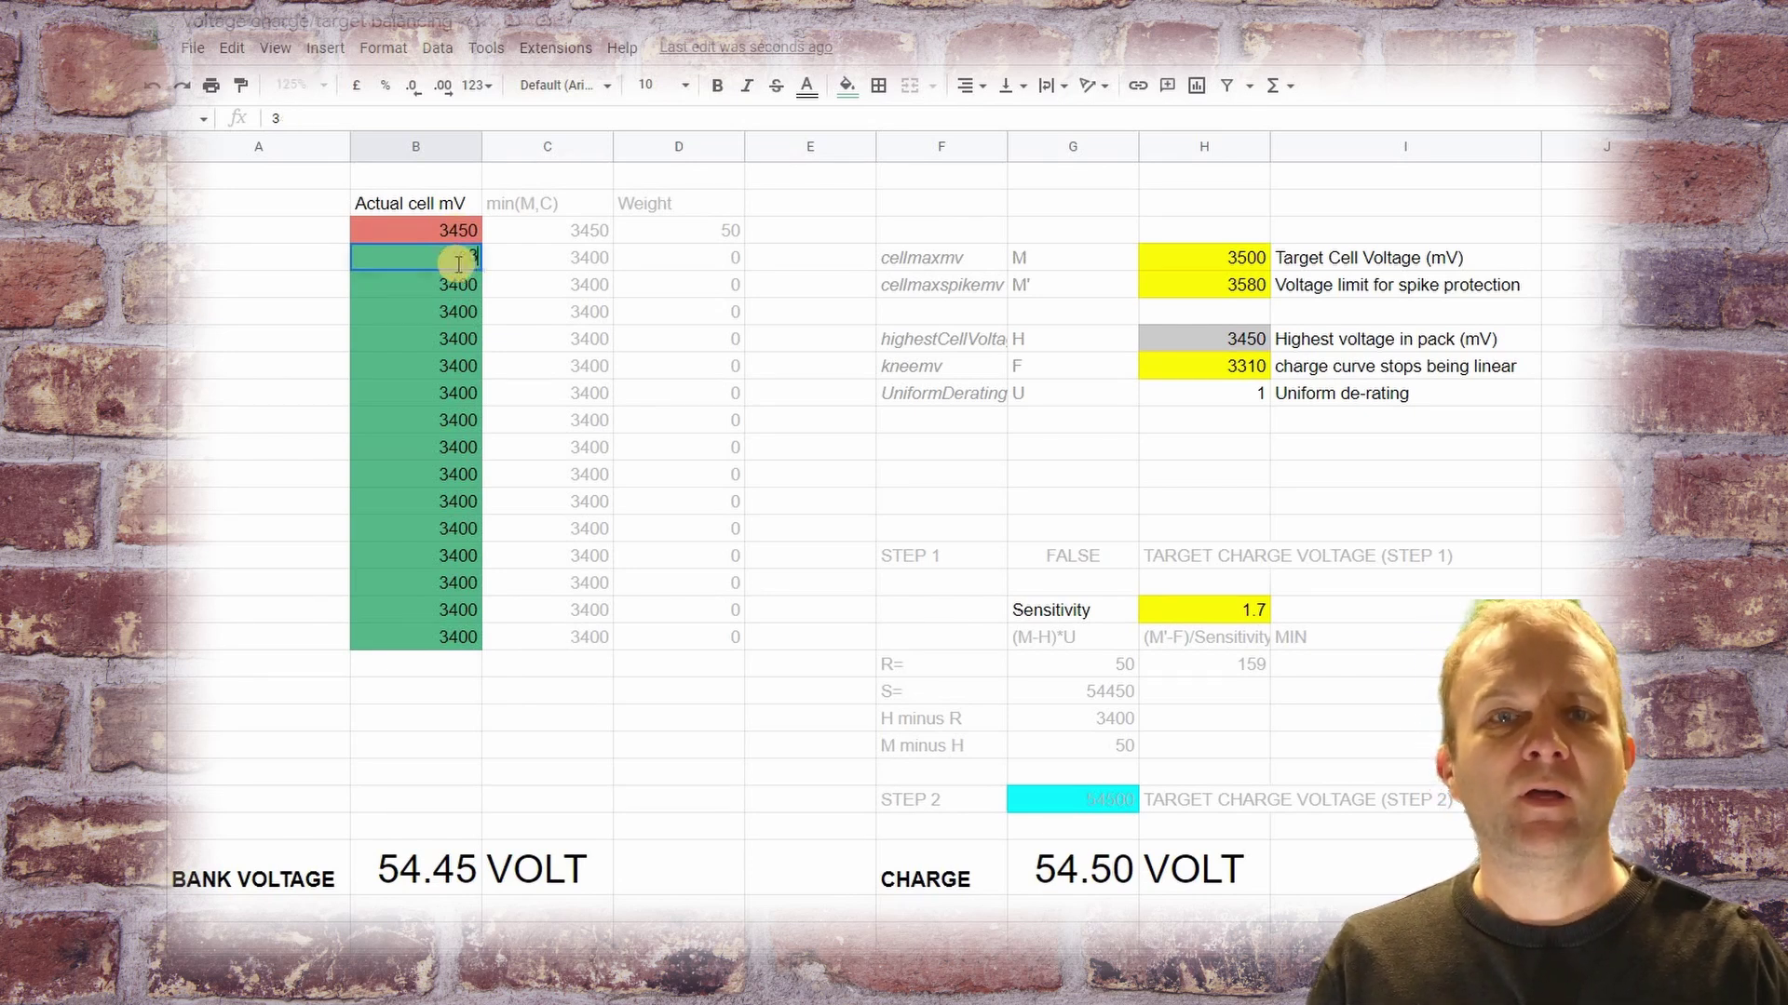
{"action": "type", "text": "450"}
{"action": "key", "text": "Return"}
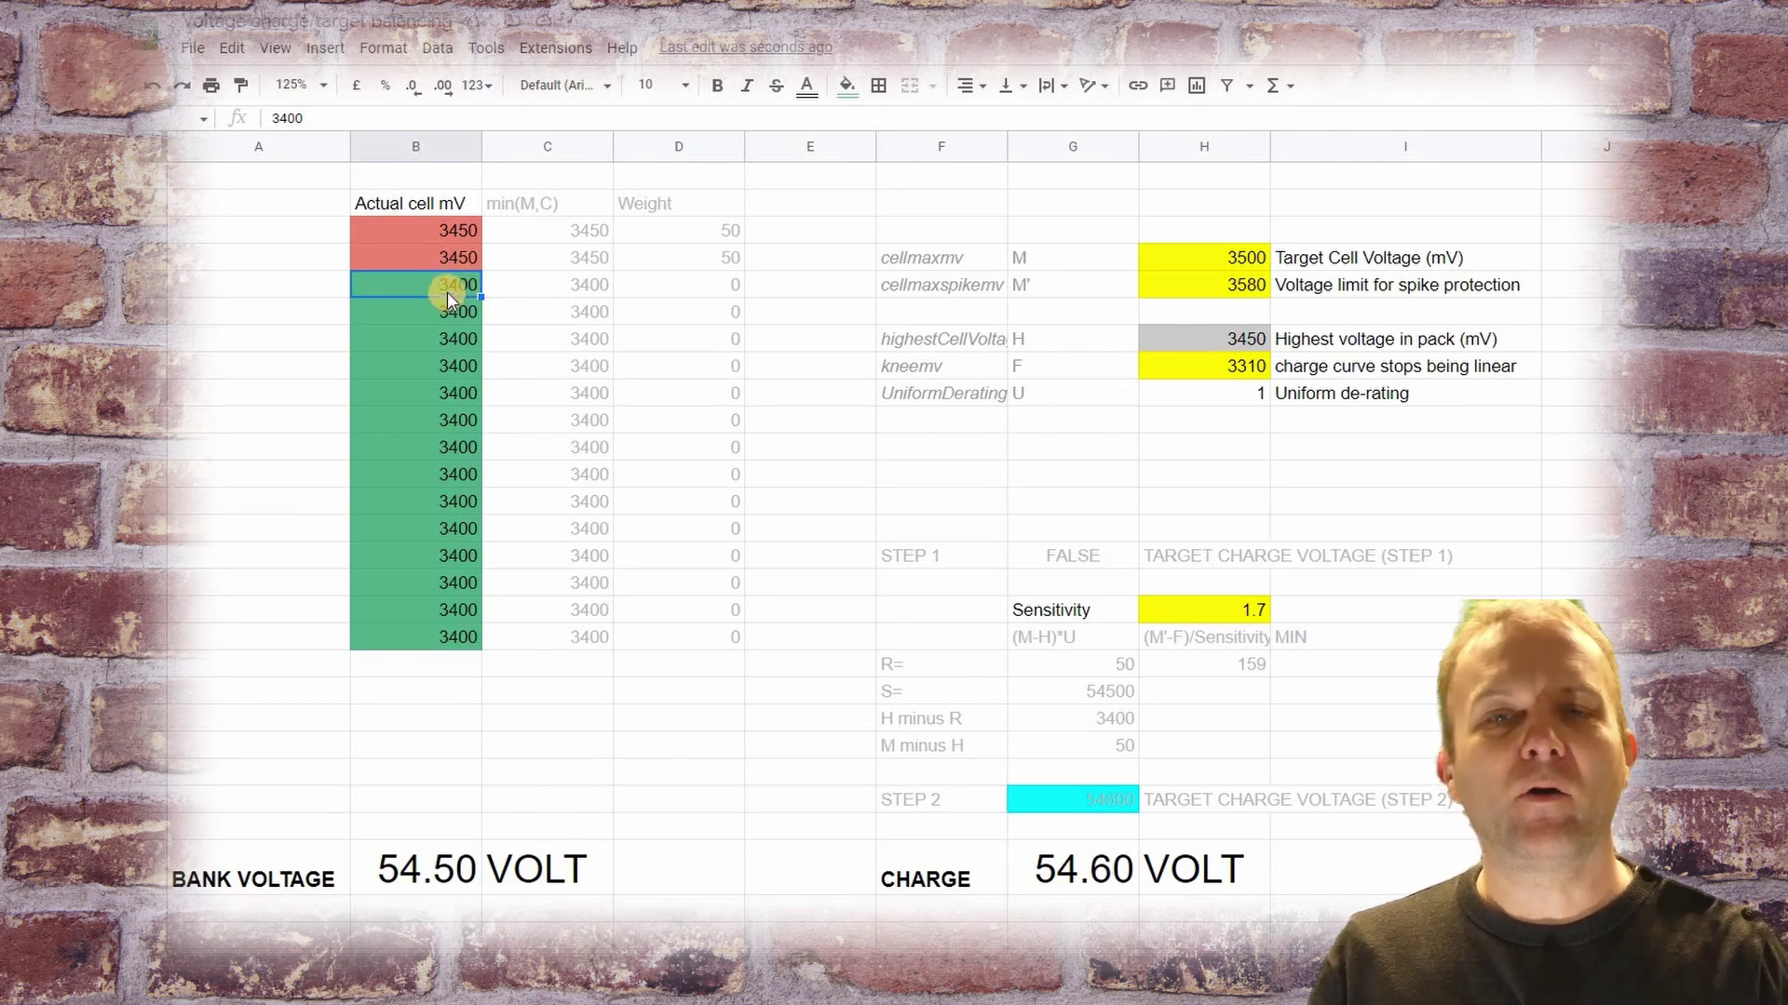
Step: Raise the first cell to 3500 mV to compare the charge voltage at the target, and restore it to 3450 mV
{"action": "left_click", "coordinate": [461, 235]}
{"action": "type", "text": "3500"}
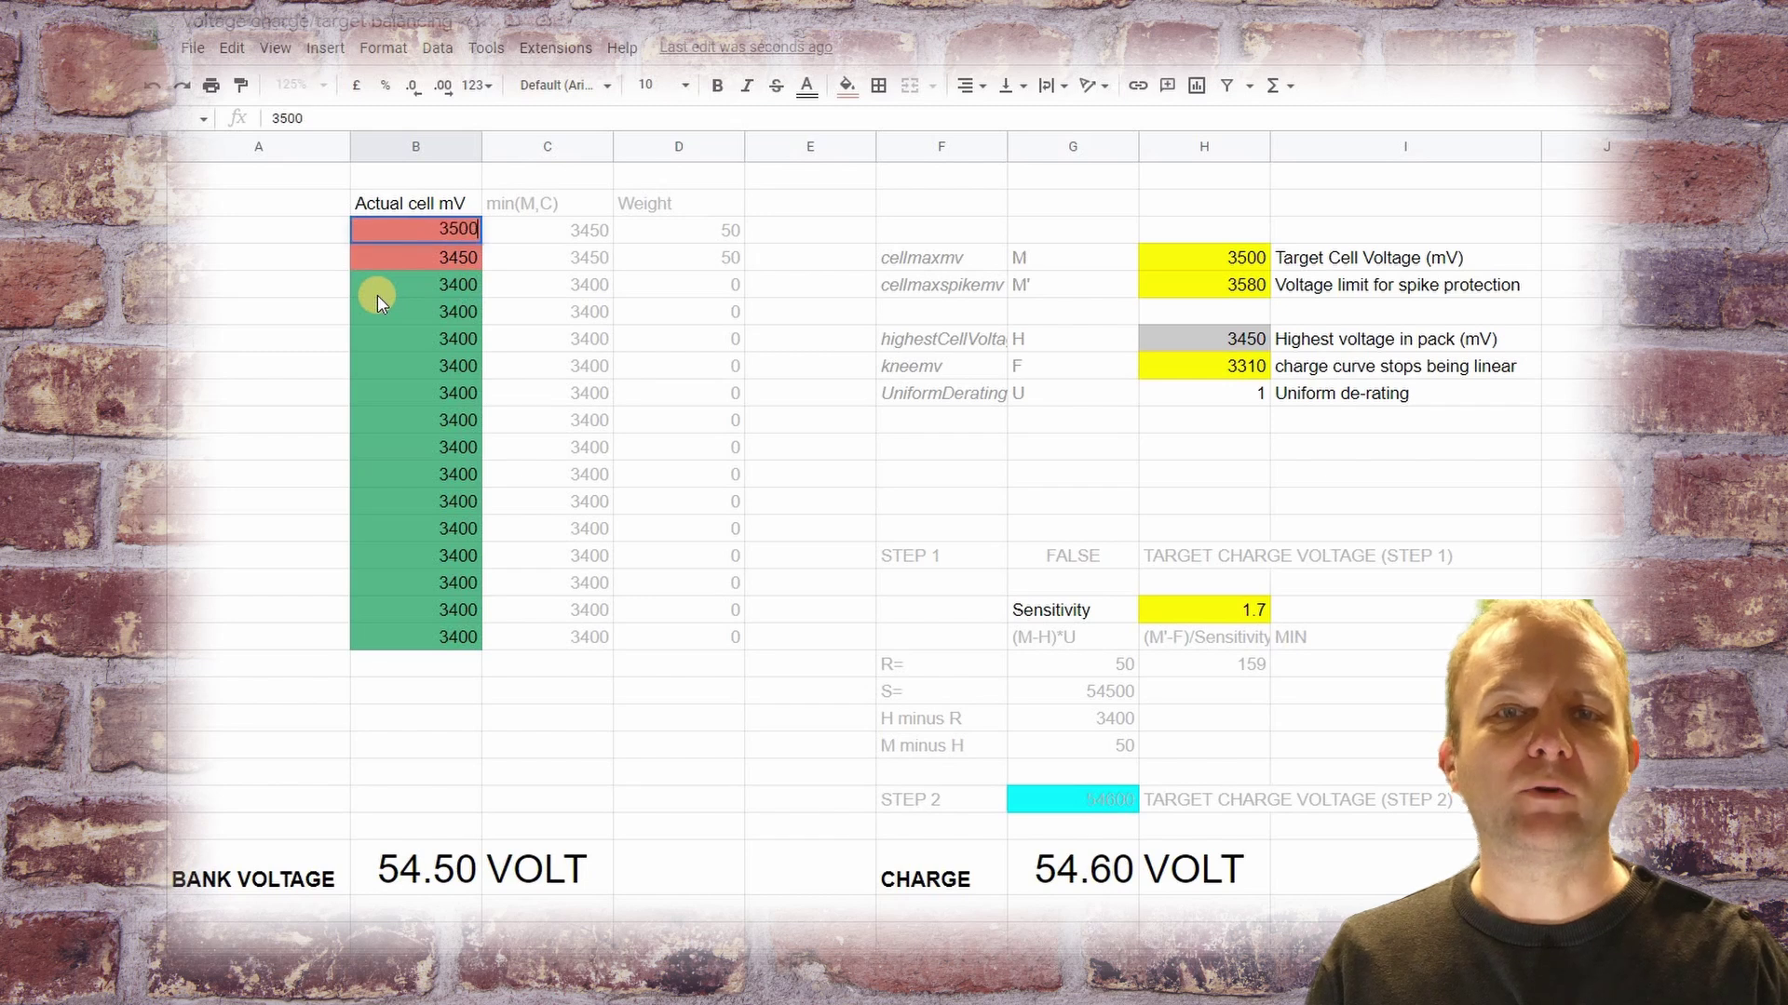
{"action": "key", "text": "Return"}
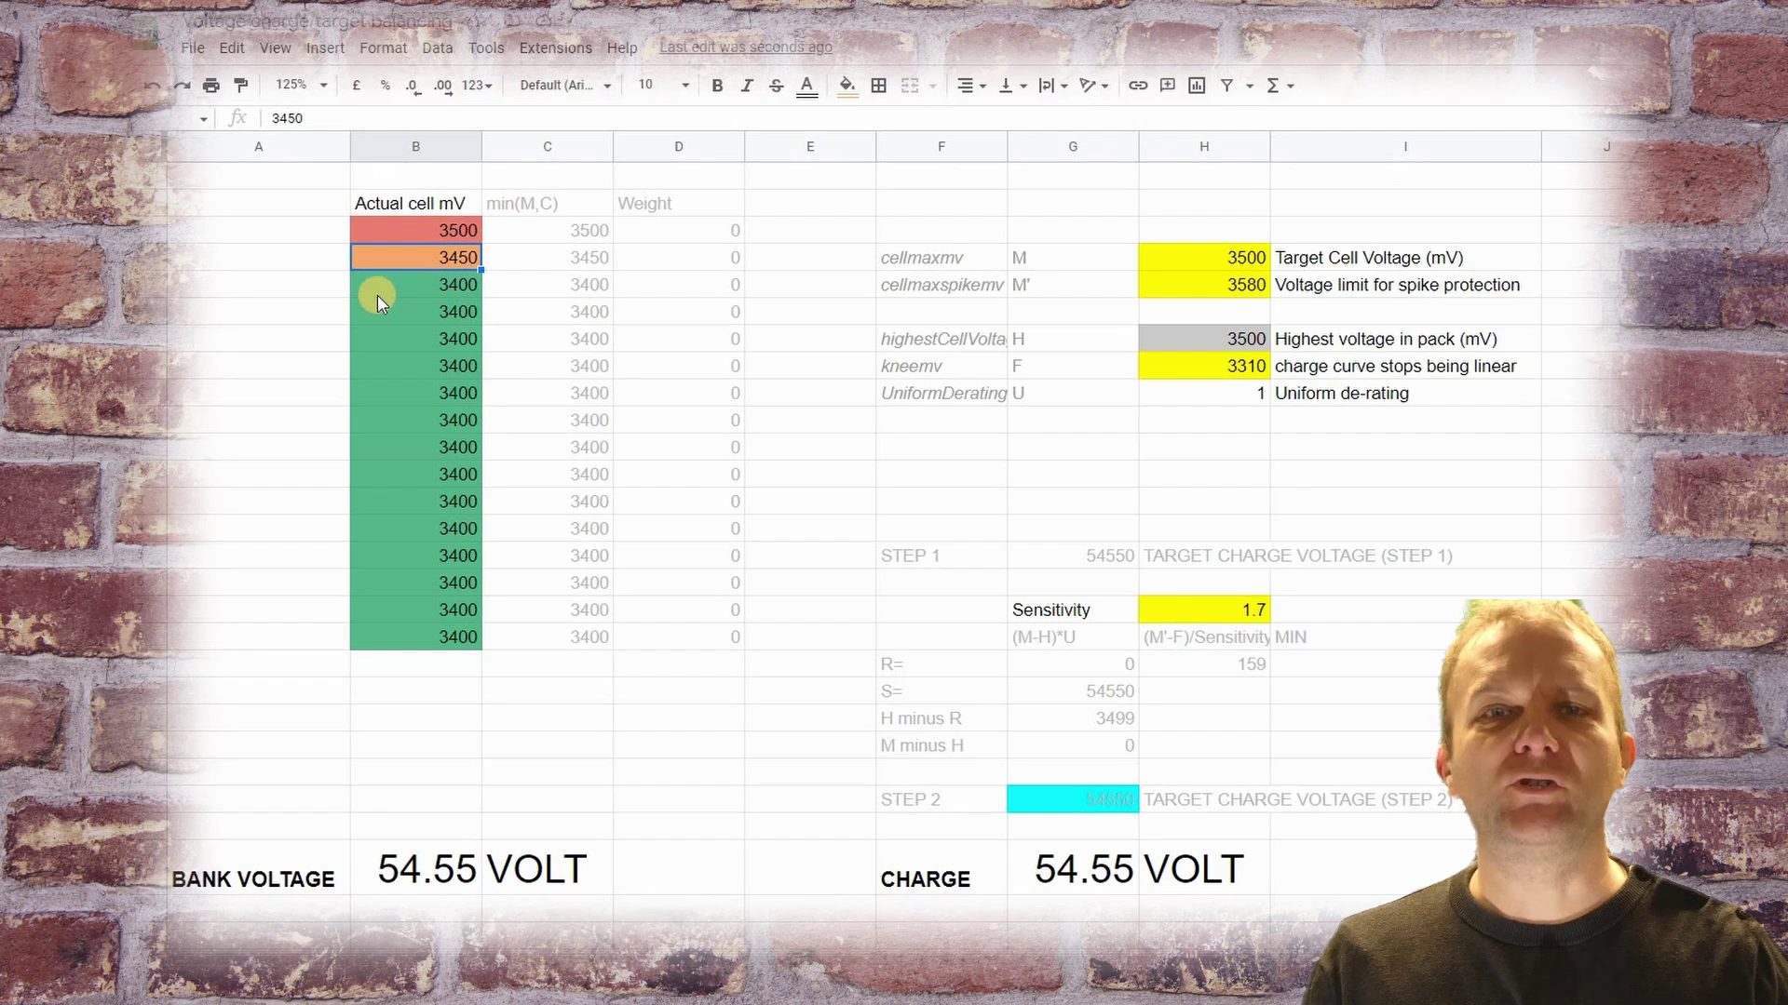
{"action": "key", "text": "Up"}
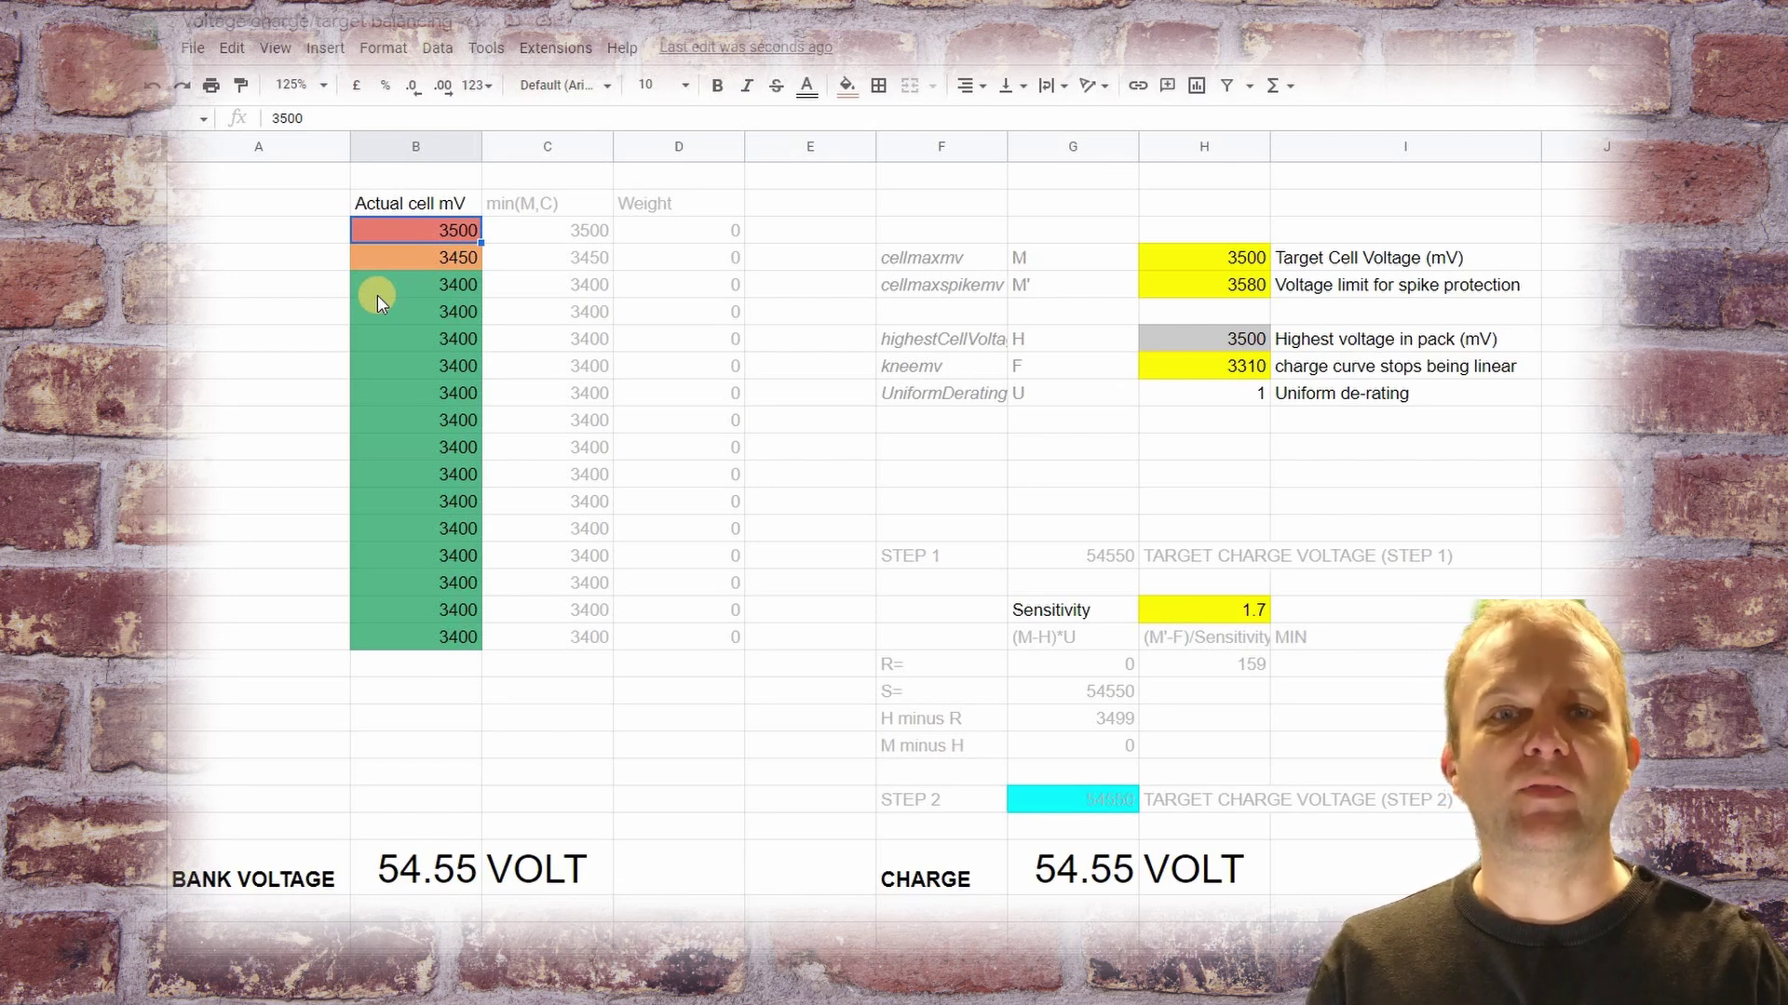
{"action": "type", "text": "3450"}
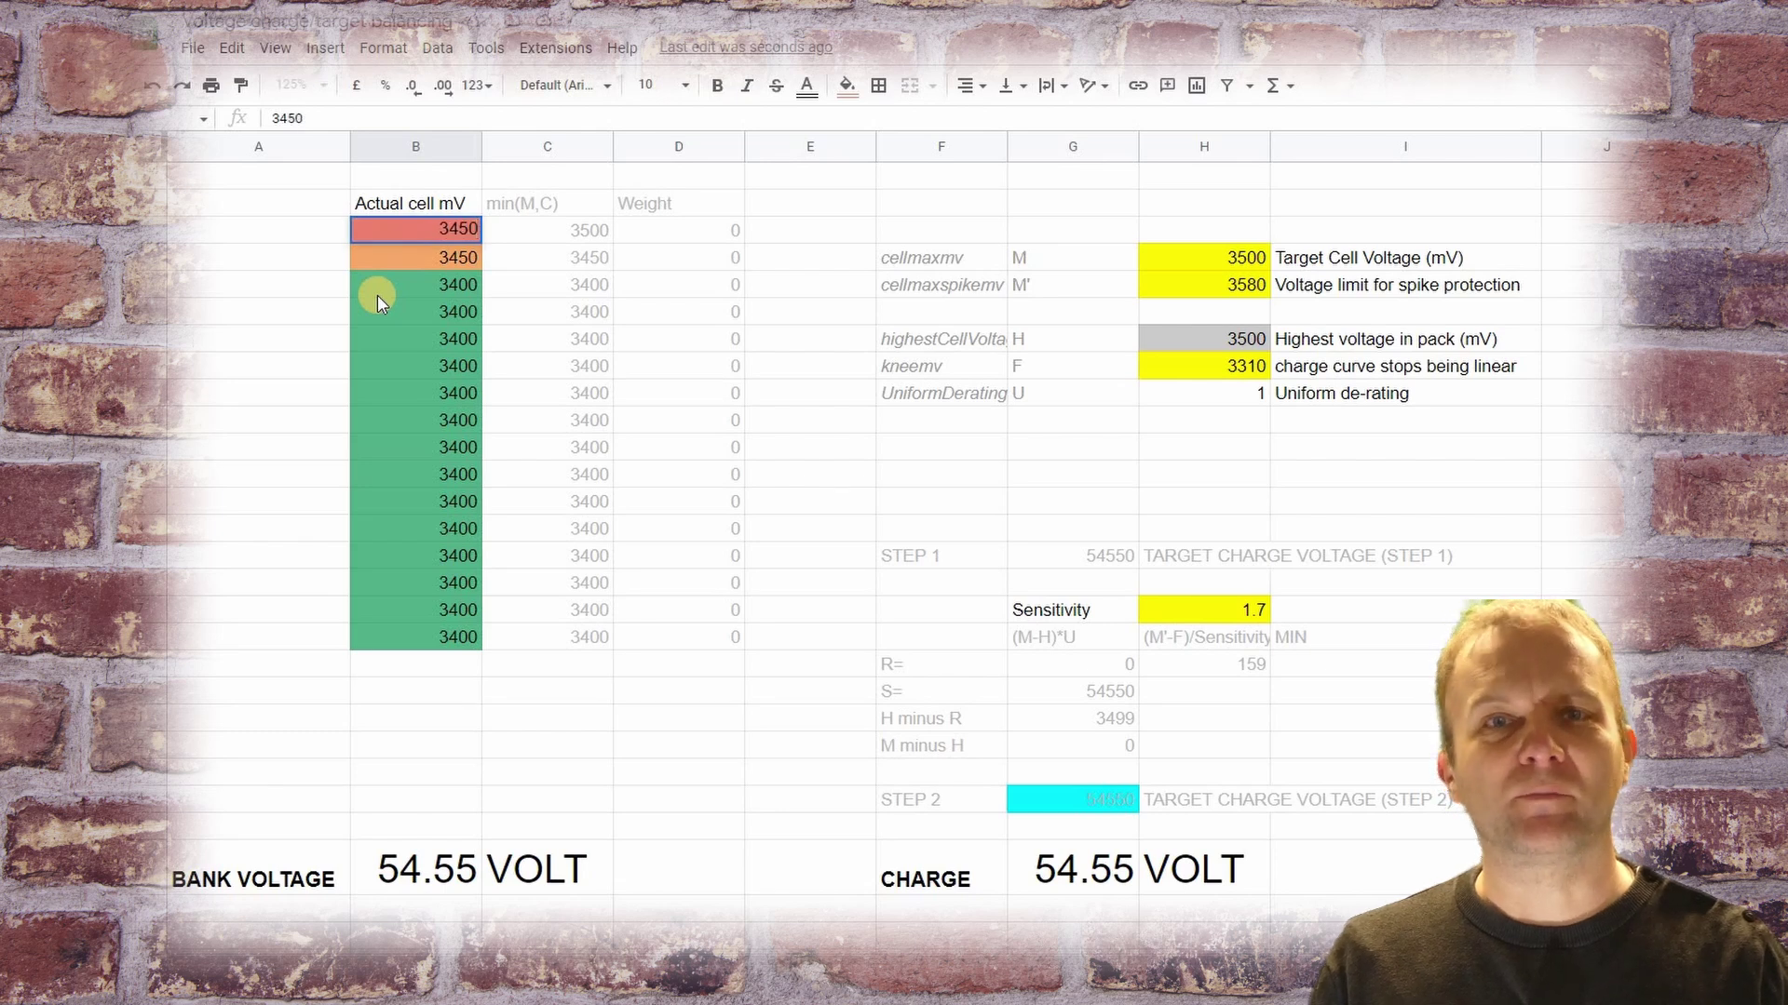
{"action": "key", "text": "Return"}
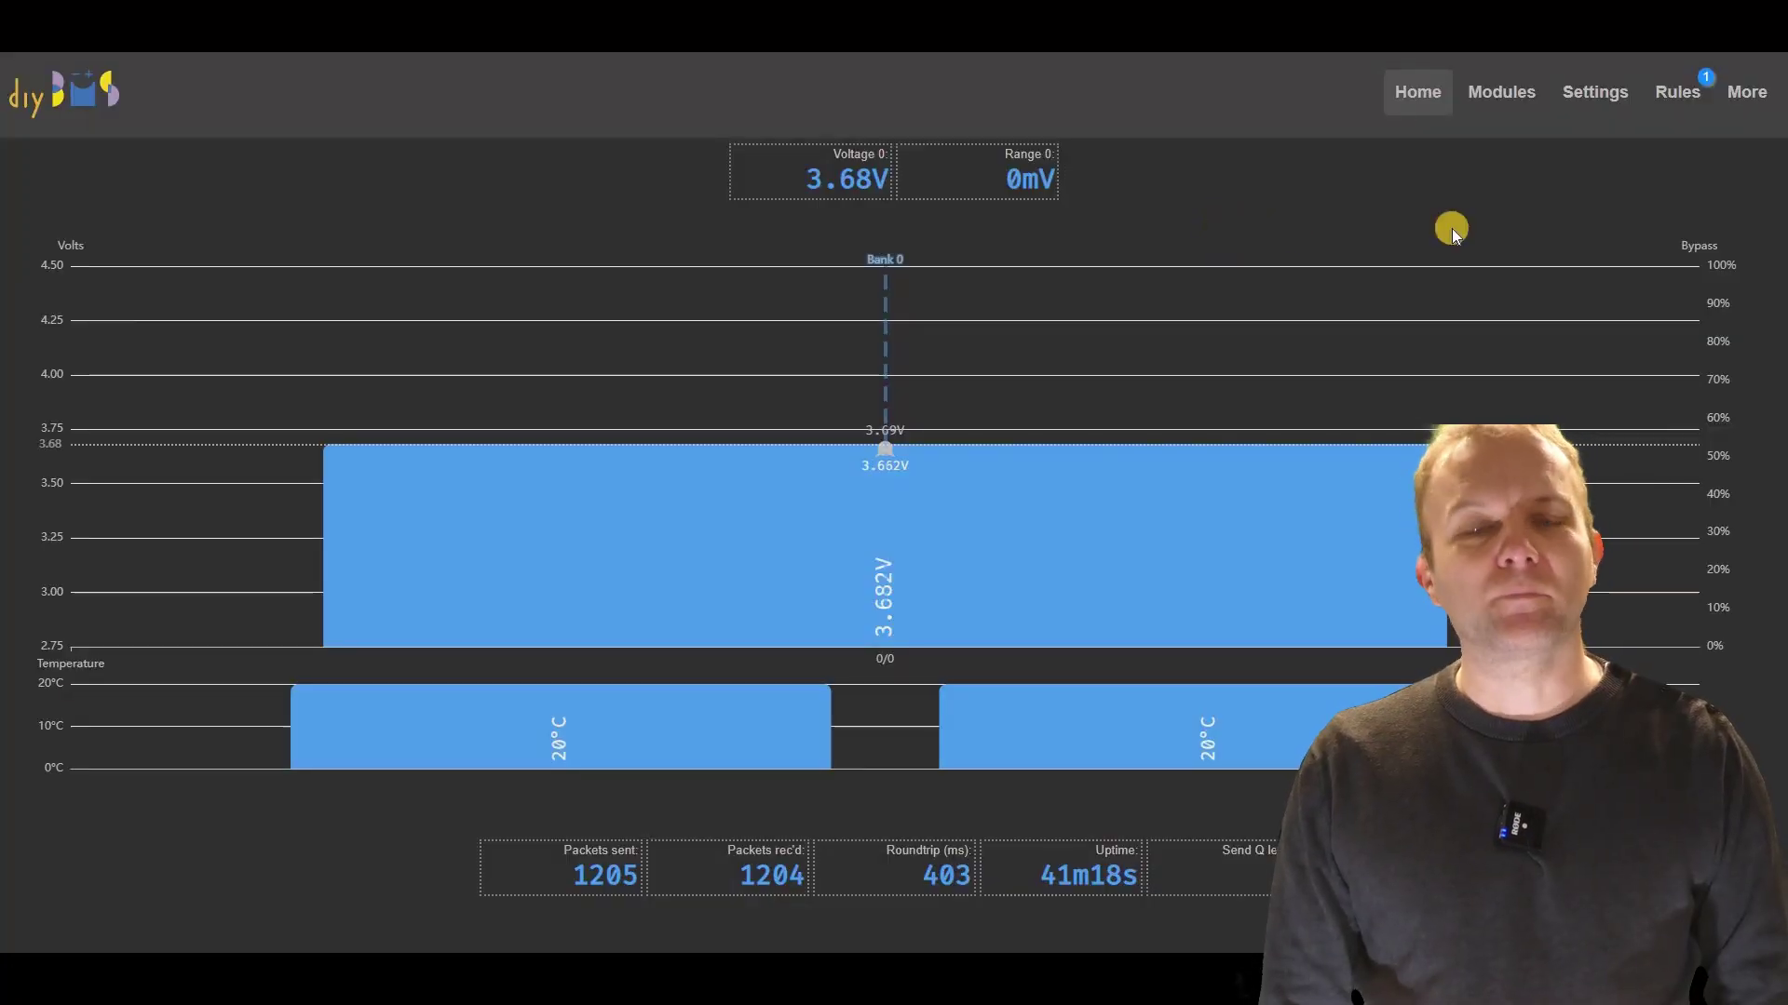
Step: In diyBMS storage, save the configuration to the SD card and download the newly created backup JSON file
{"action": "left_click", "coordinate": [1754, 101]}
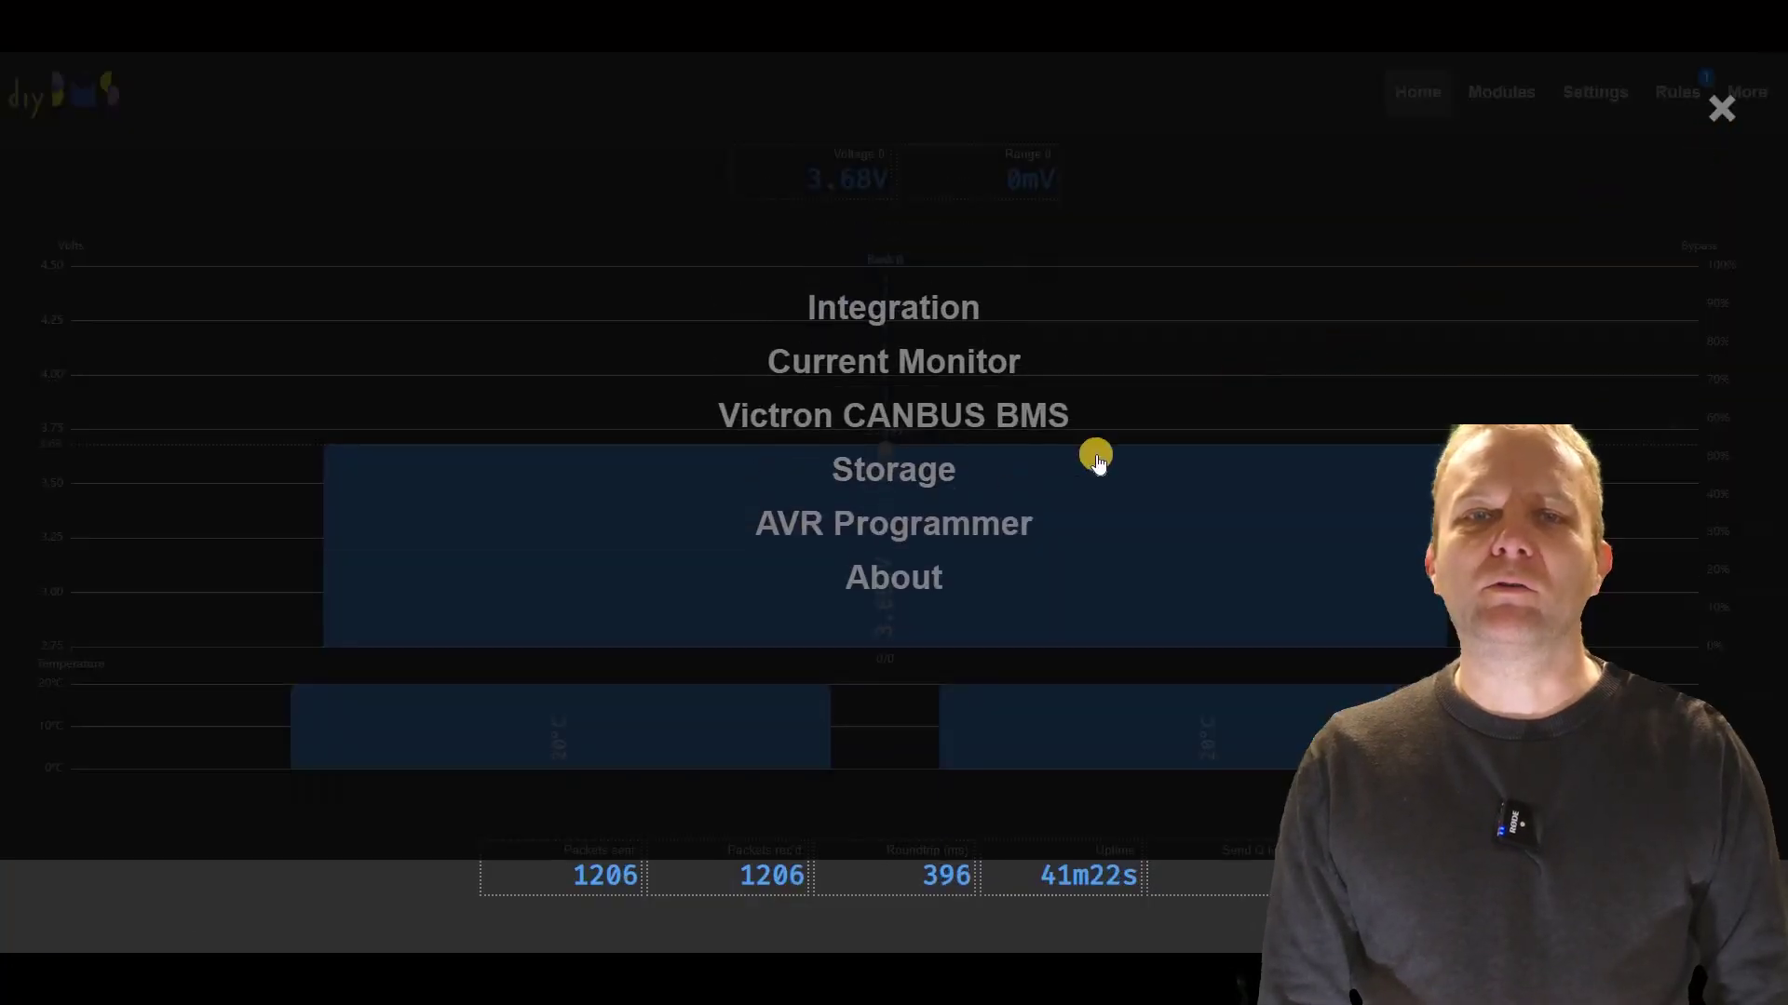
{"action": "left_click", "coordinate": [904, 490]}
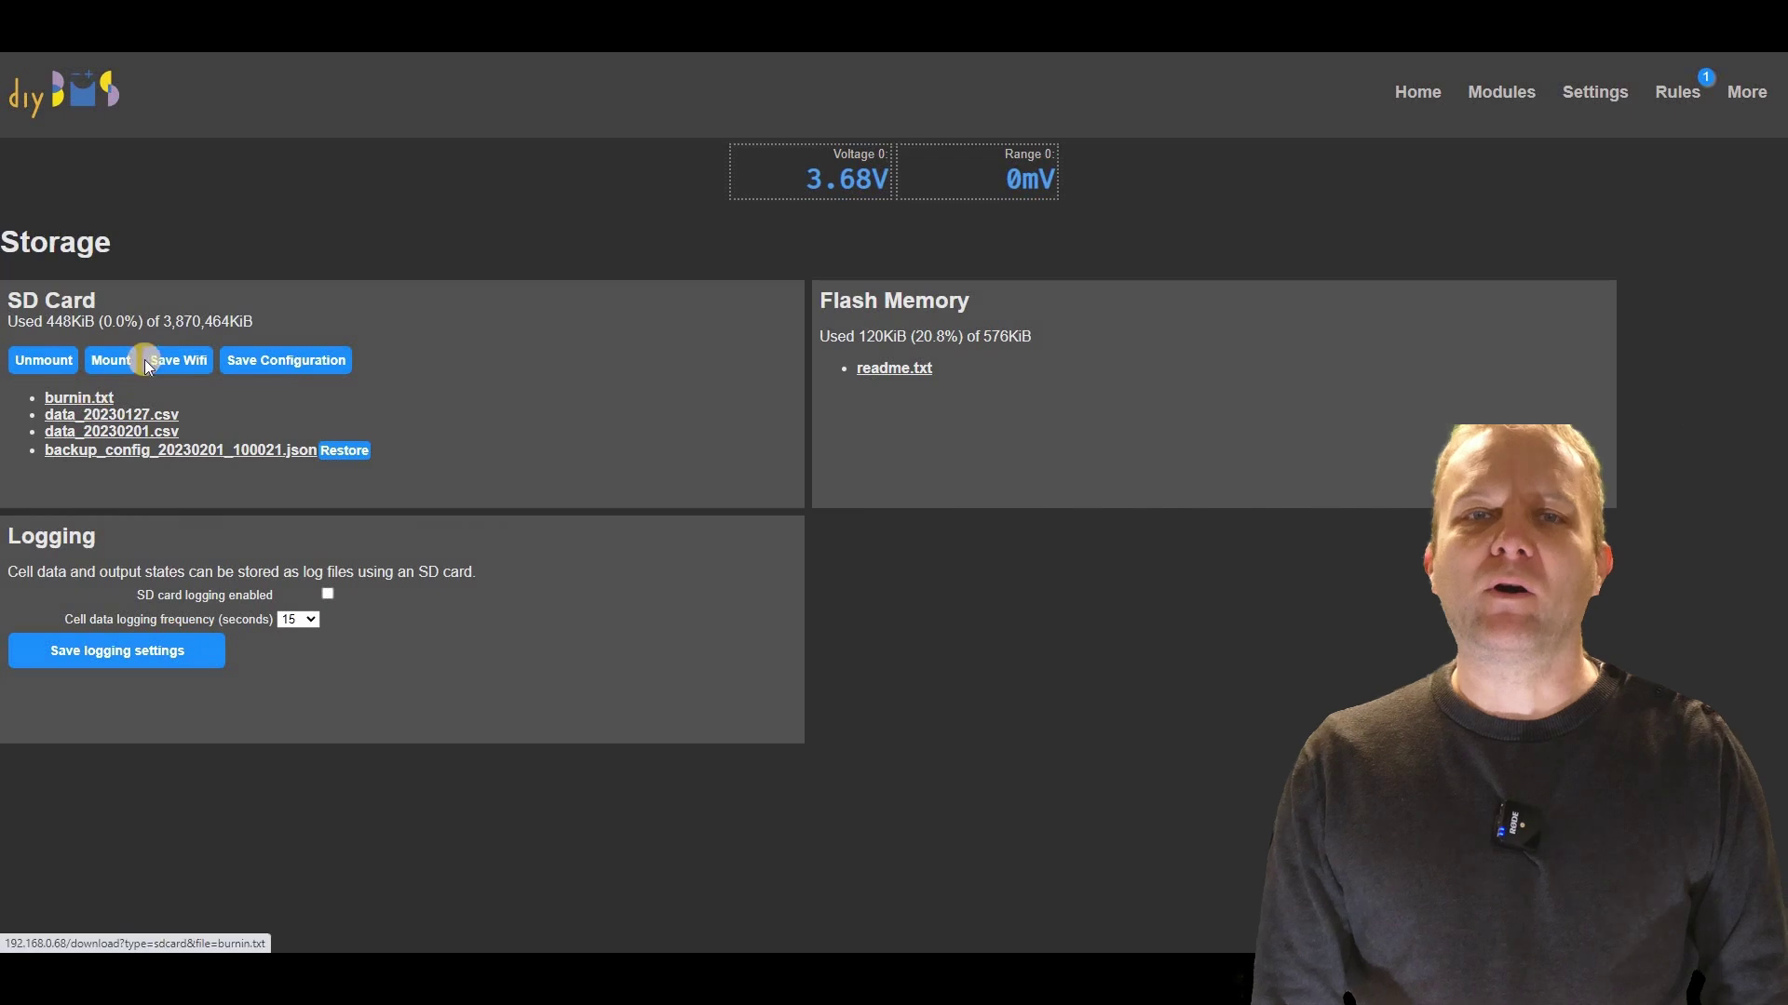
{"action": "left_click", "coordinate": [269, 361]}
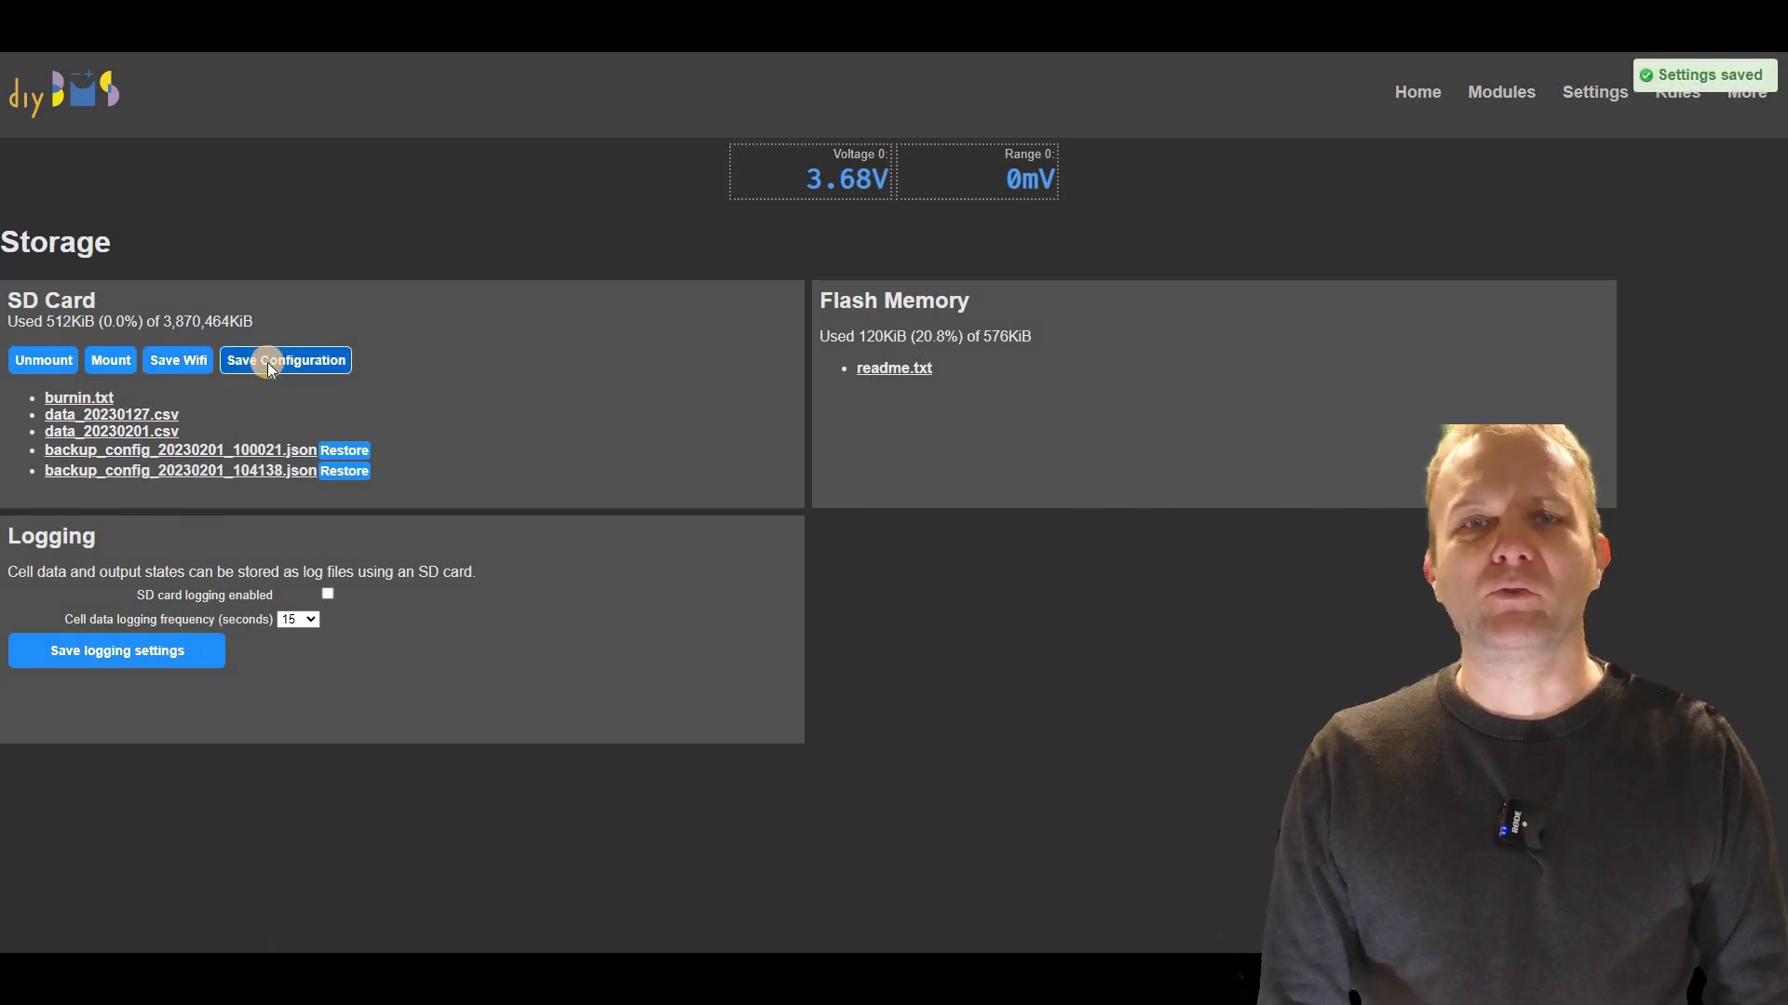
{"action": "left_click", "coordinate": [249, 473]}
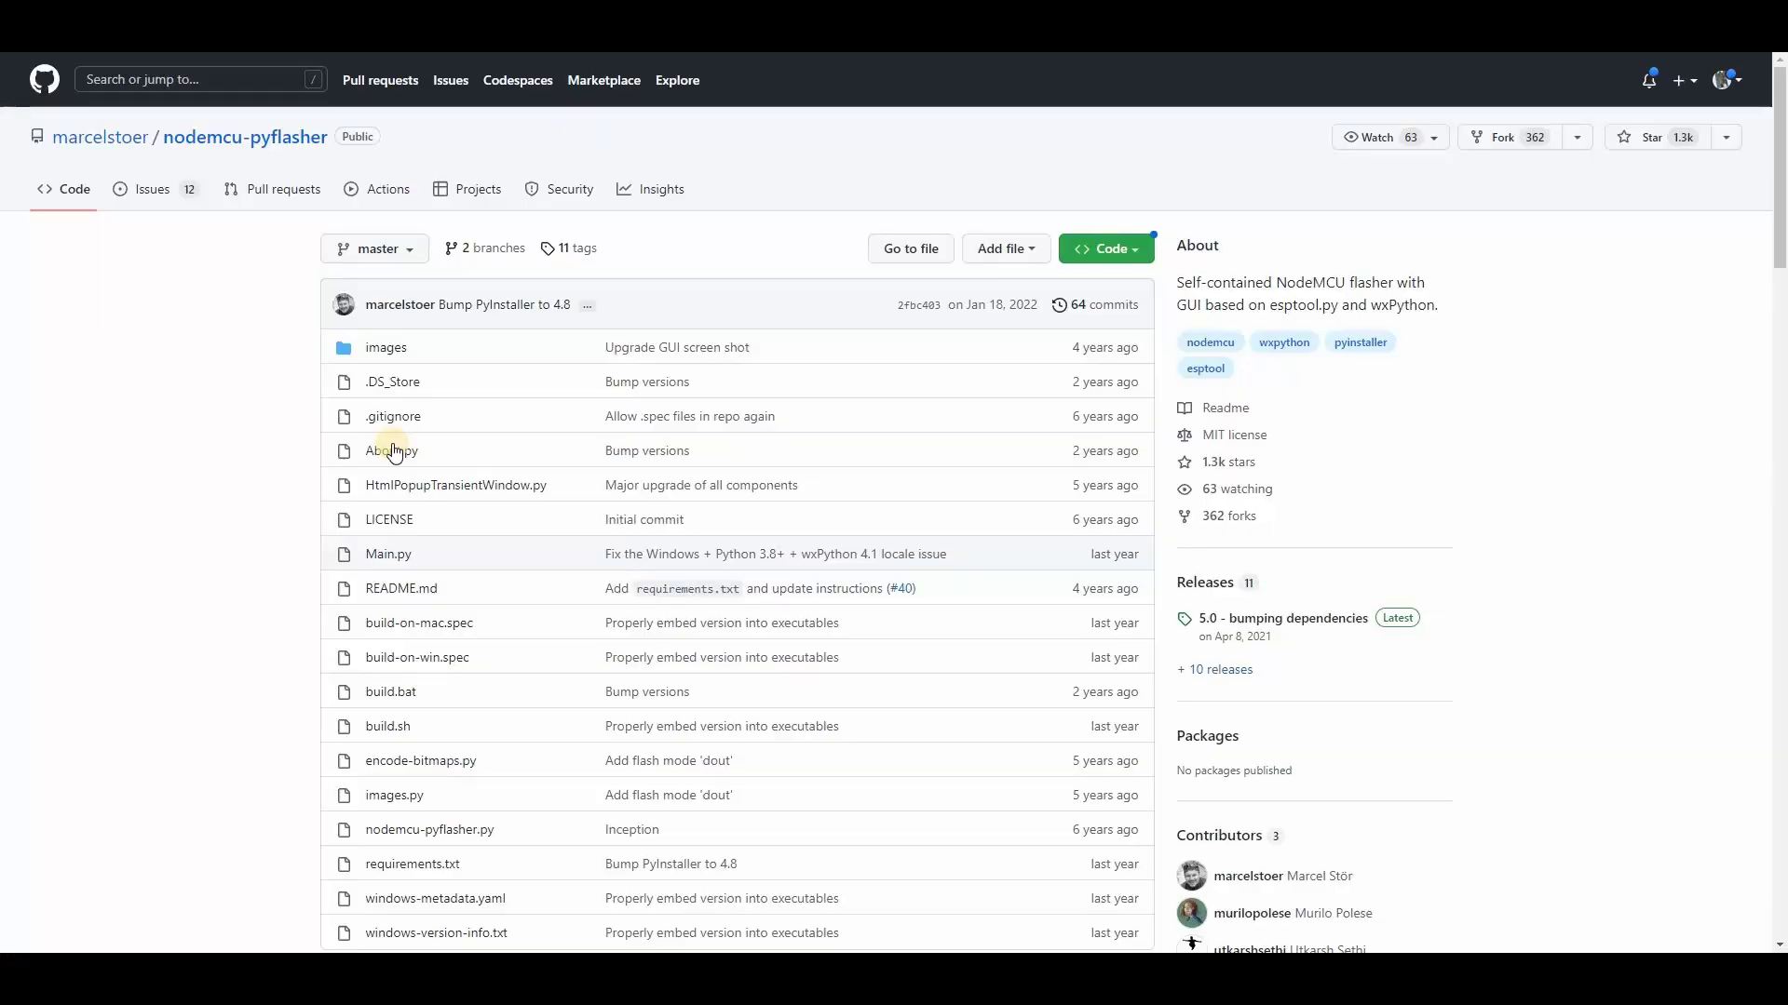
{"action": "left_click", "coordinate": [1290, 622]}
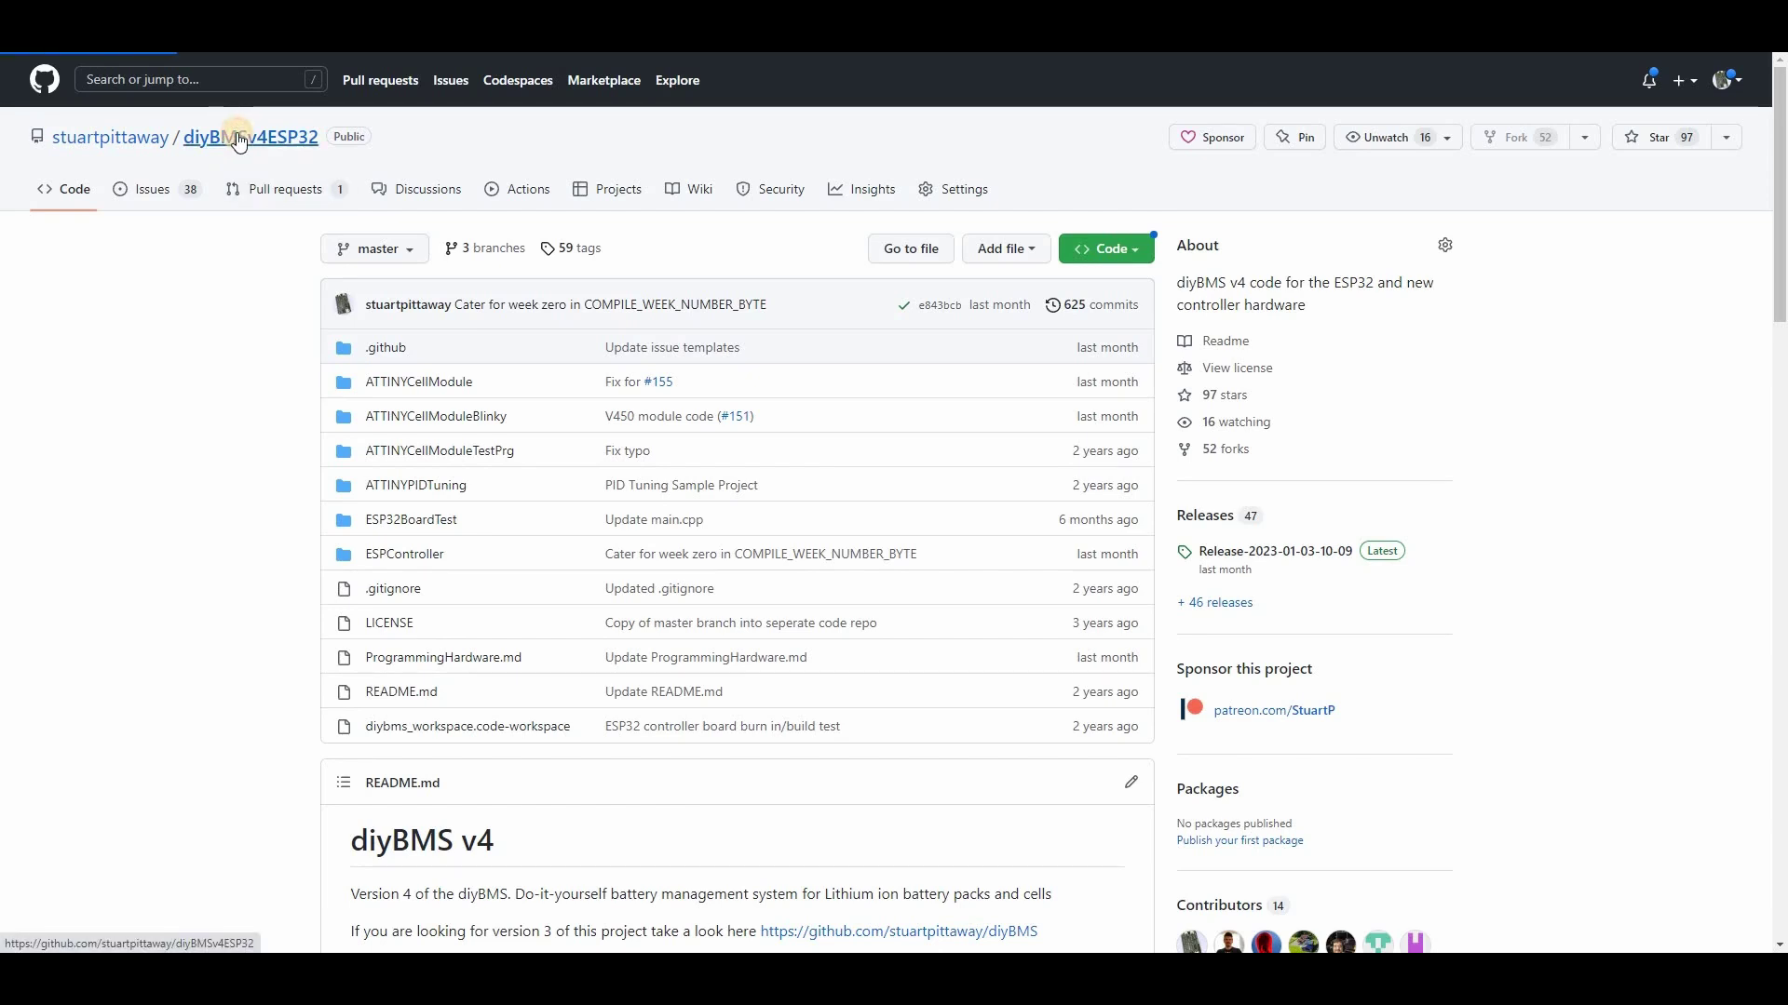
{"action": "left_click", "coordinate": [1203, 521]}
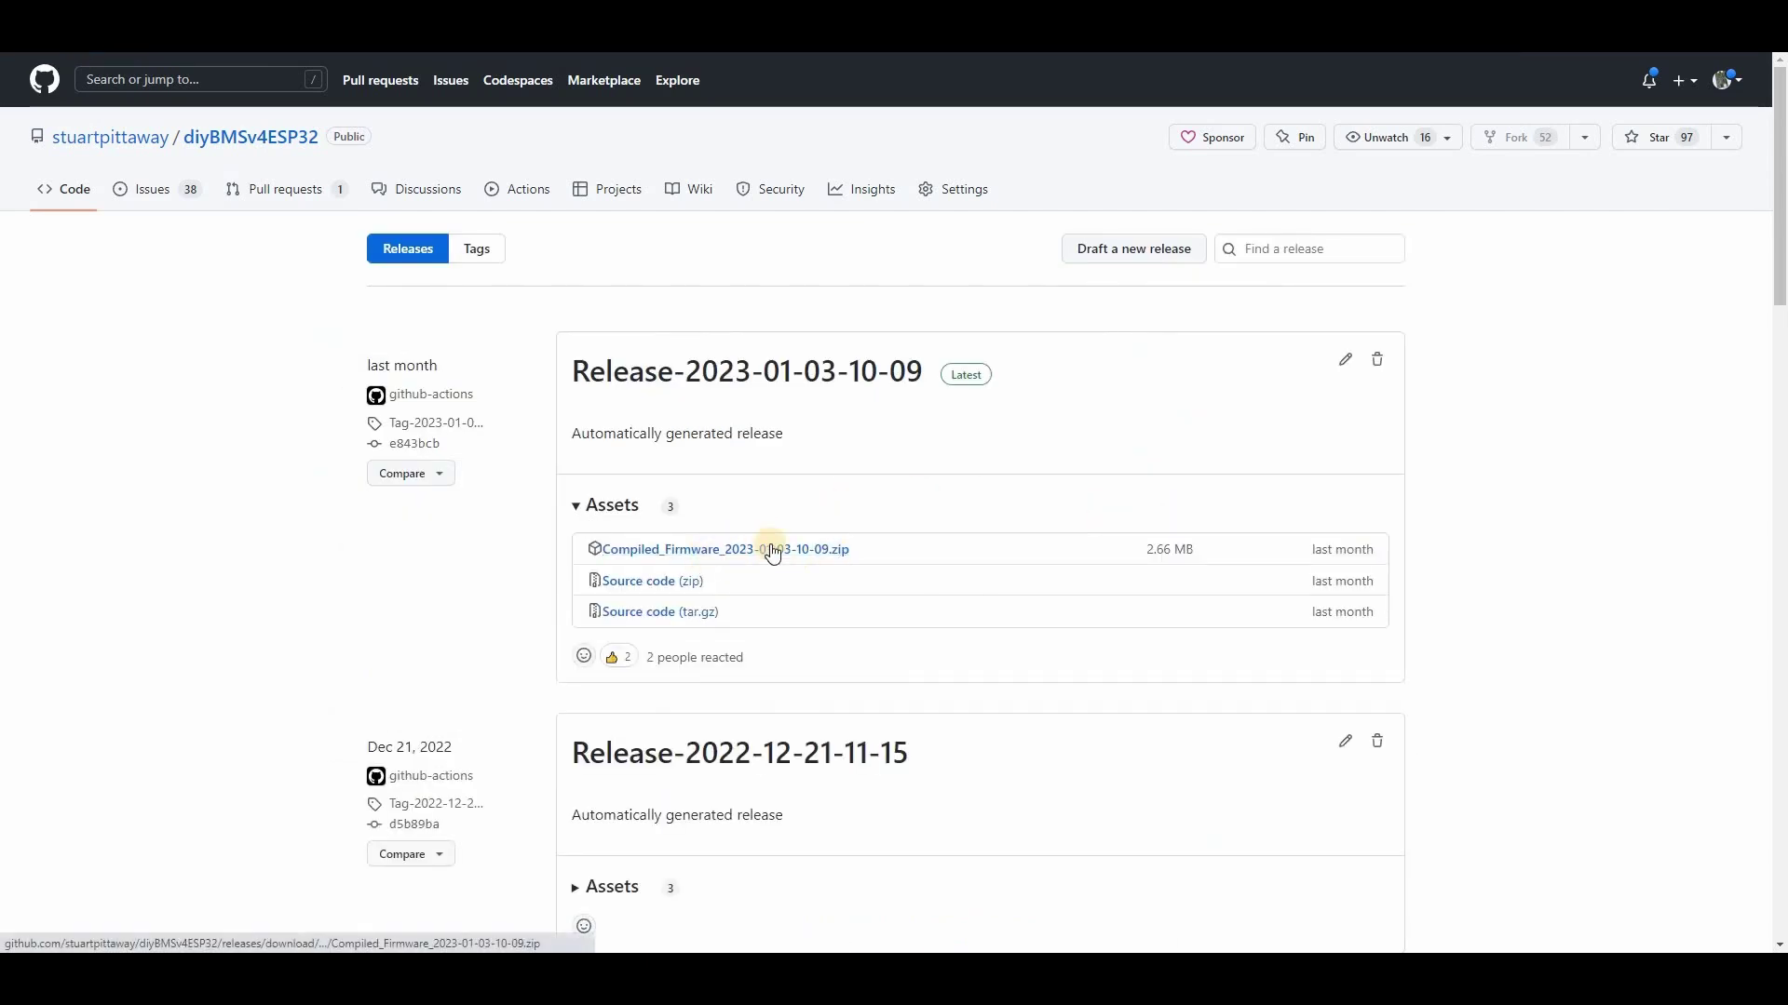
{"action": "left_click", "coordinate": [793, 551]}
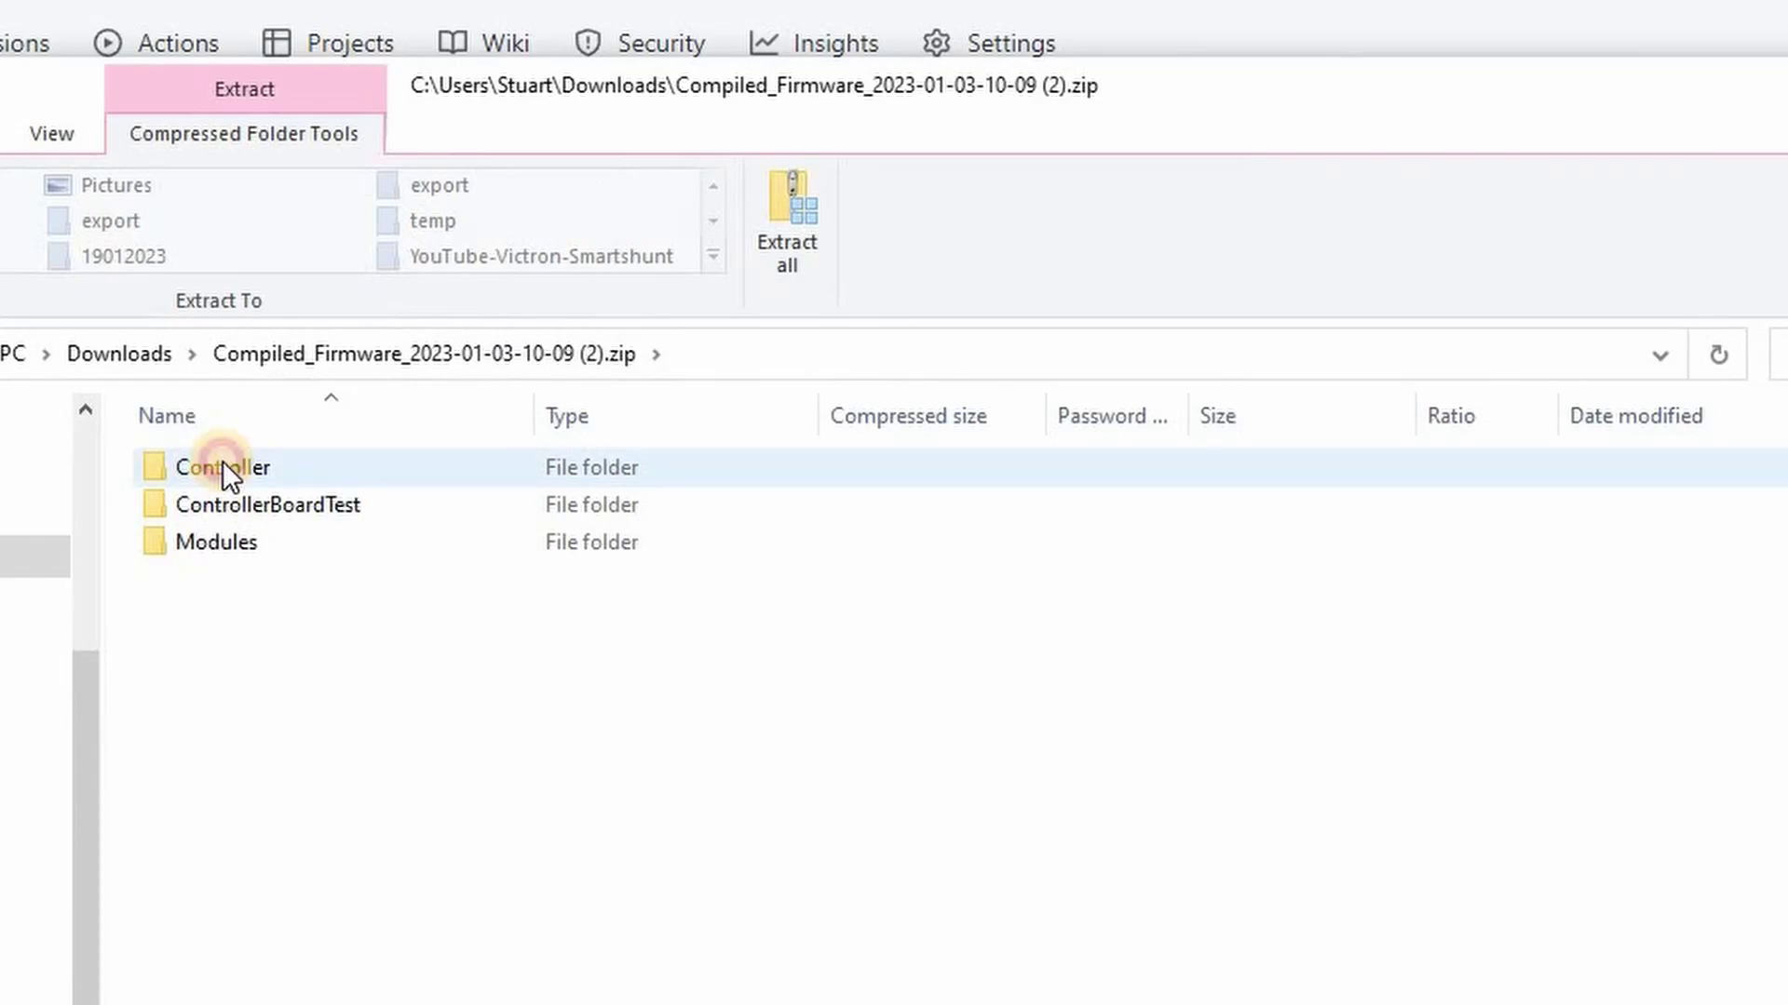
Step: Open the Controller folder in the firmware archive and widen the Name column to fit the firmware file name
{"action": "left_click", "coordinate": [222, 466]}
{"action": "double_click", "coordinate": [324, 470]}
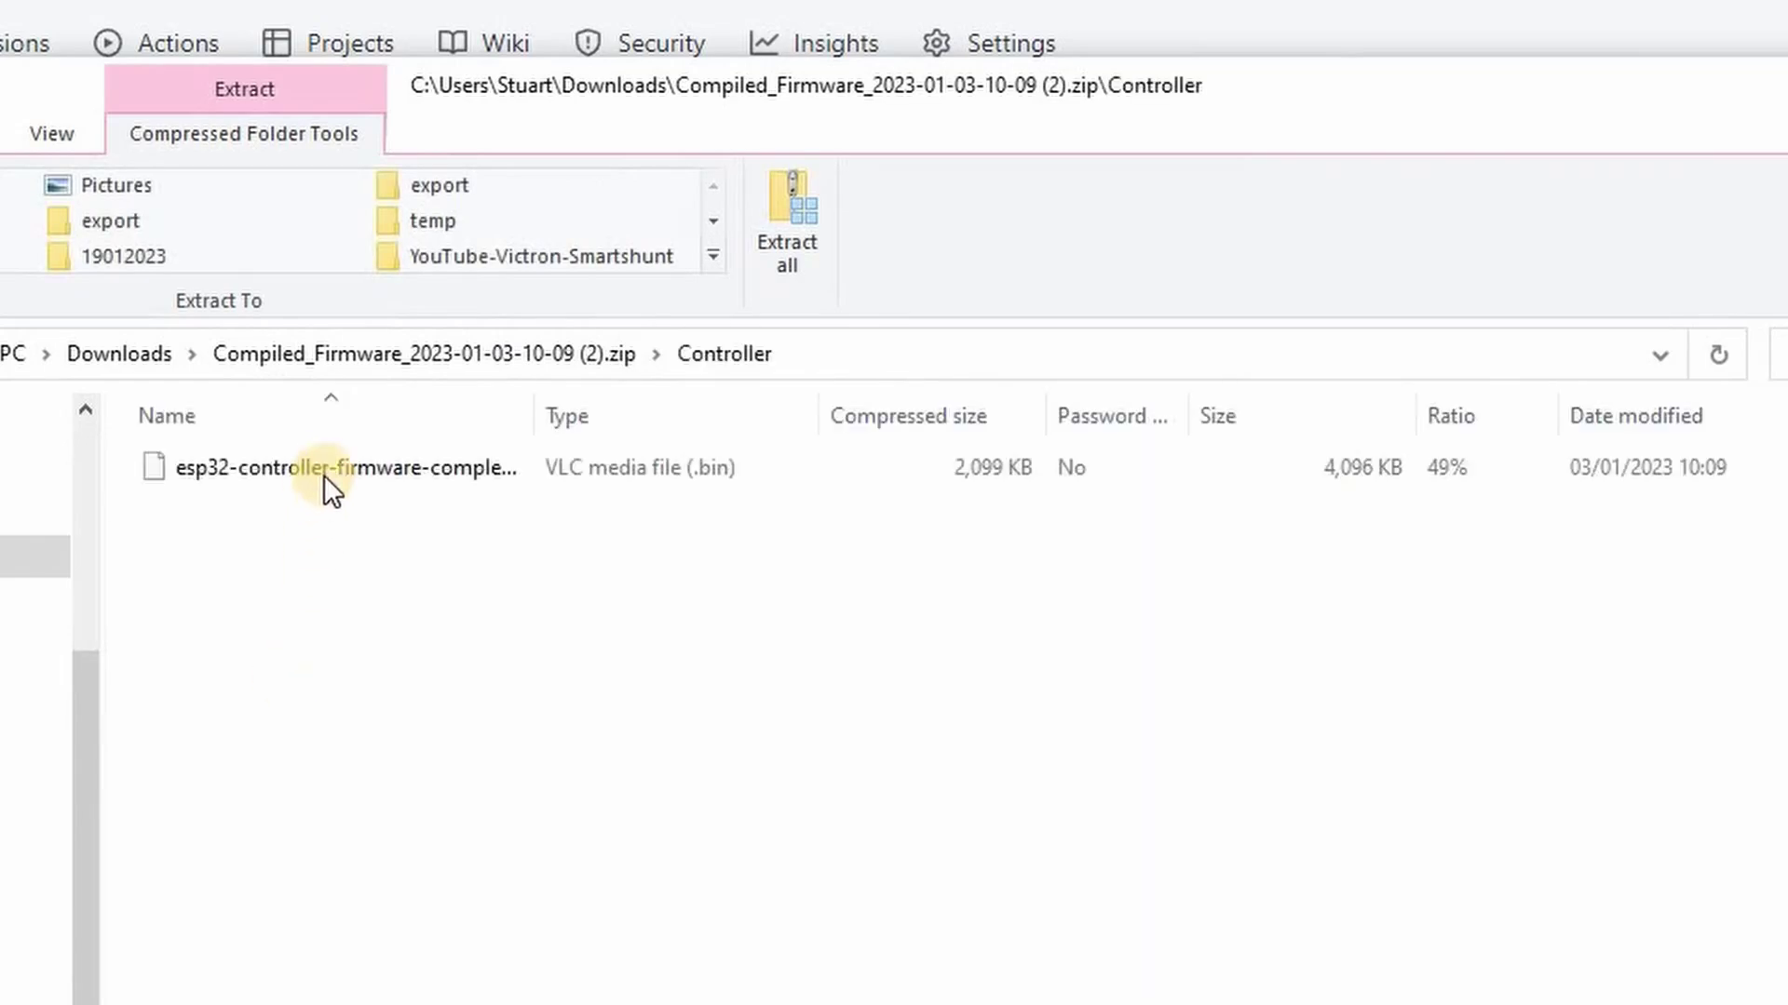
{"action": "left_click", "coordinate": [350, 467]}
{"action": "double_click", "coordinate": [534, 415]}
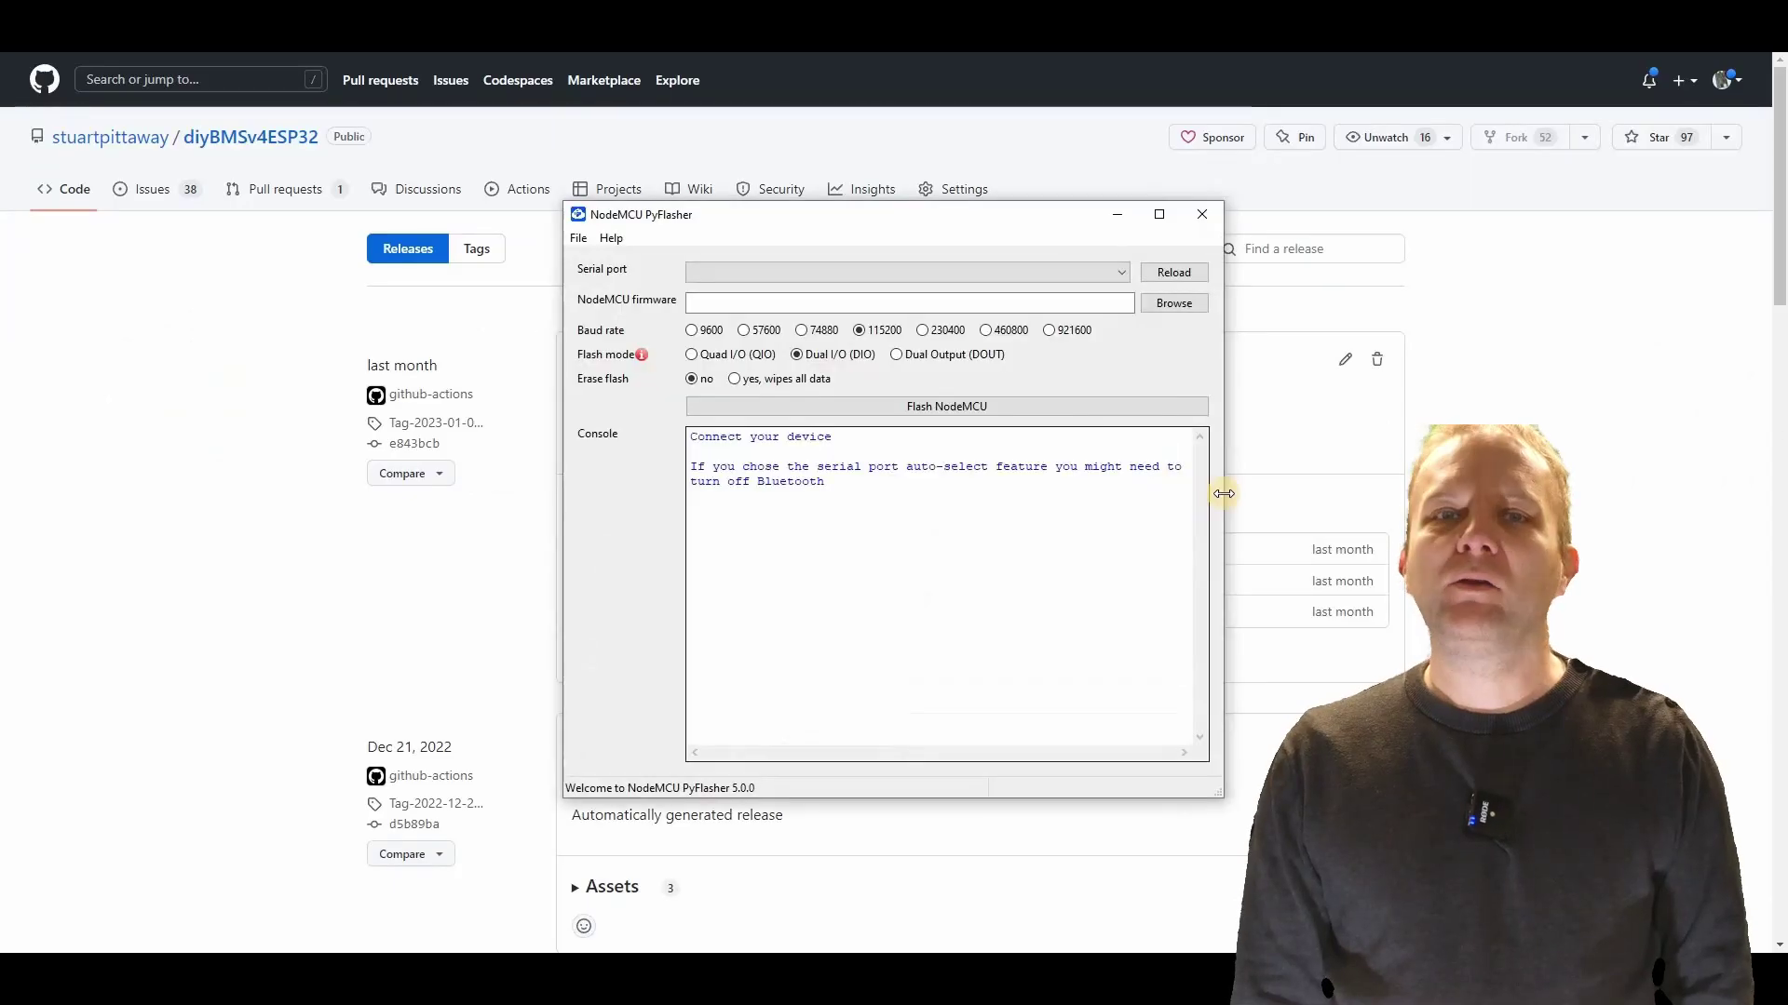
Step: In NodeMCU PyFlasher, set the baud rate to 921600 and flash c:\temp\esp32-controller-firmware-complete.bin to the controller on COM4
{"action": "left_click", "coordinate": [678, 330]}
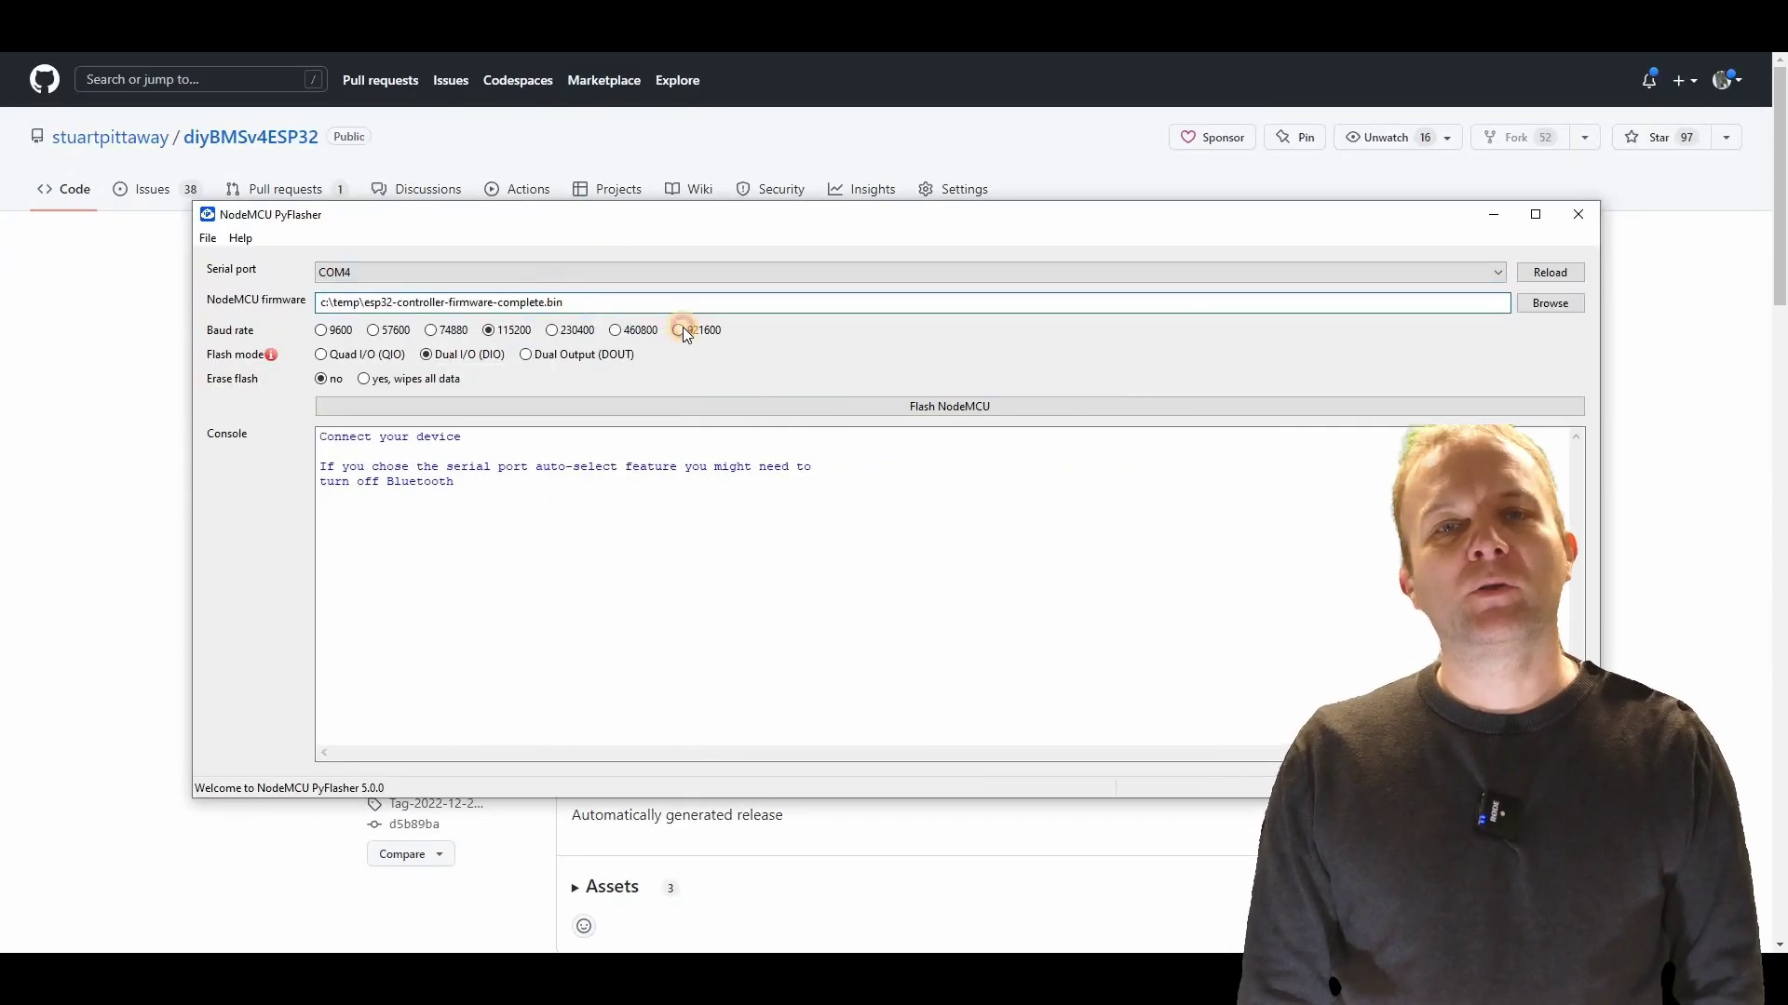
{"action": "left_click", "coordinate": [587, 406]}
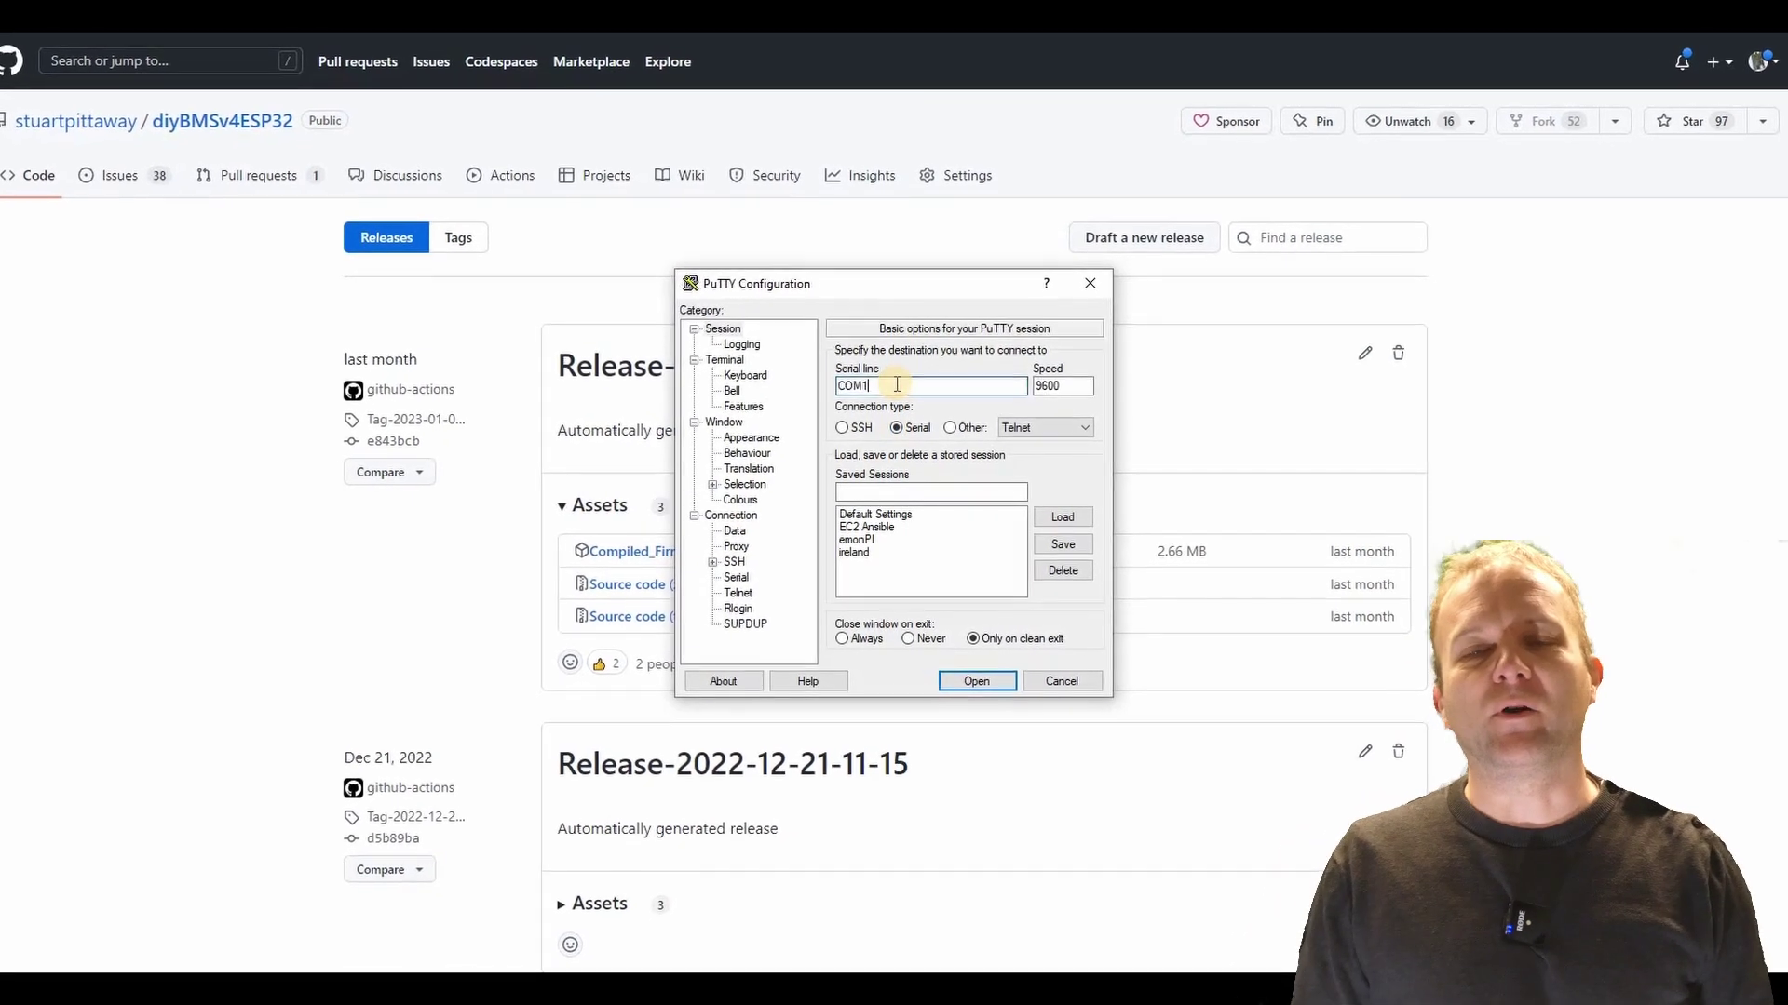
Step: Open a PuTTY serial session to the controller on COM4 at a speed of 115200
{"action": "key", "text": "BackSpace"}
{"action": "type", "text": "4"}
{"action": "key", "text": "Tab"}
{"action": "type", "text": "11"}
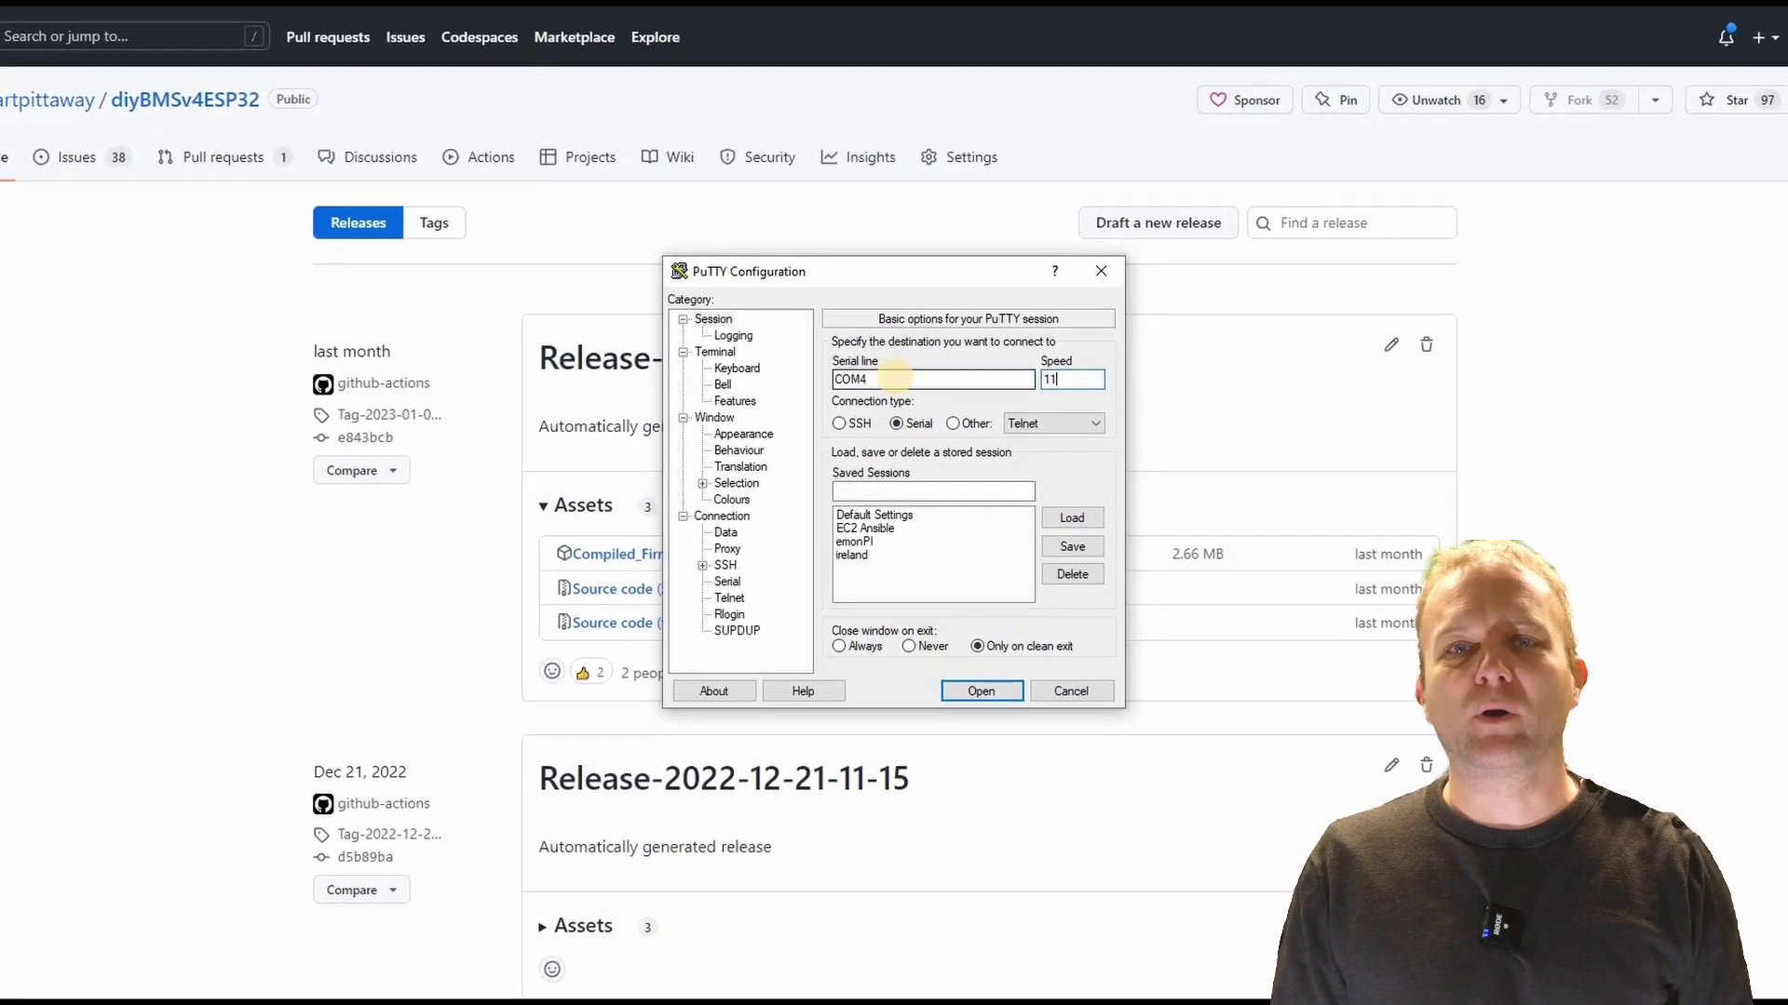
{"action": "type", "text": "5200"}
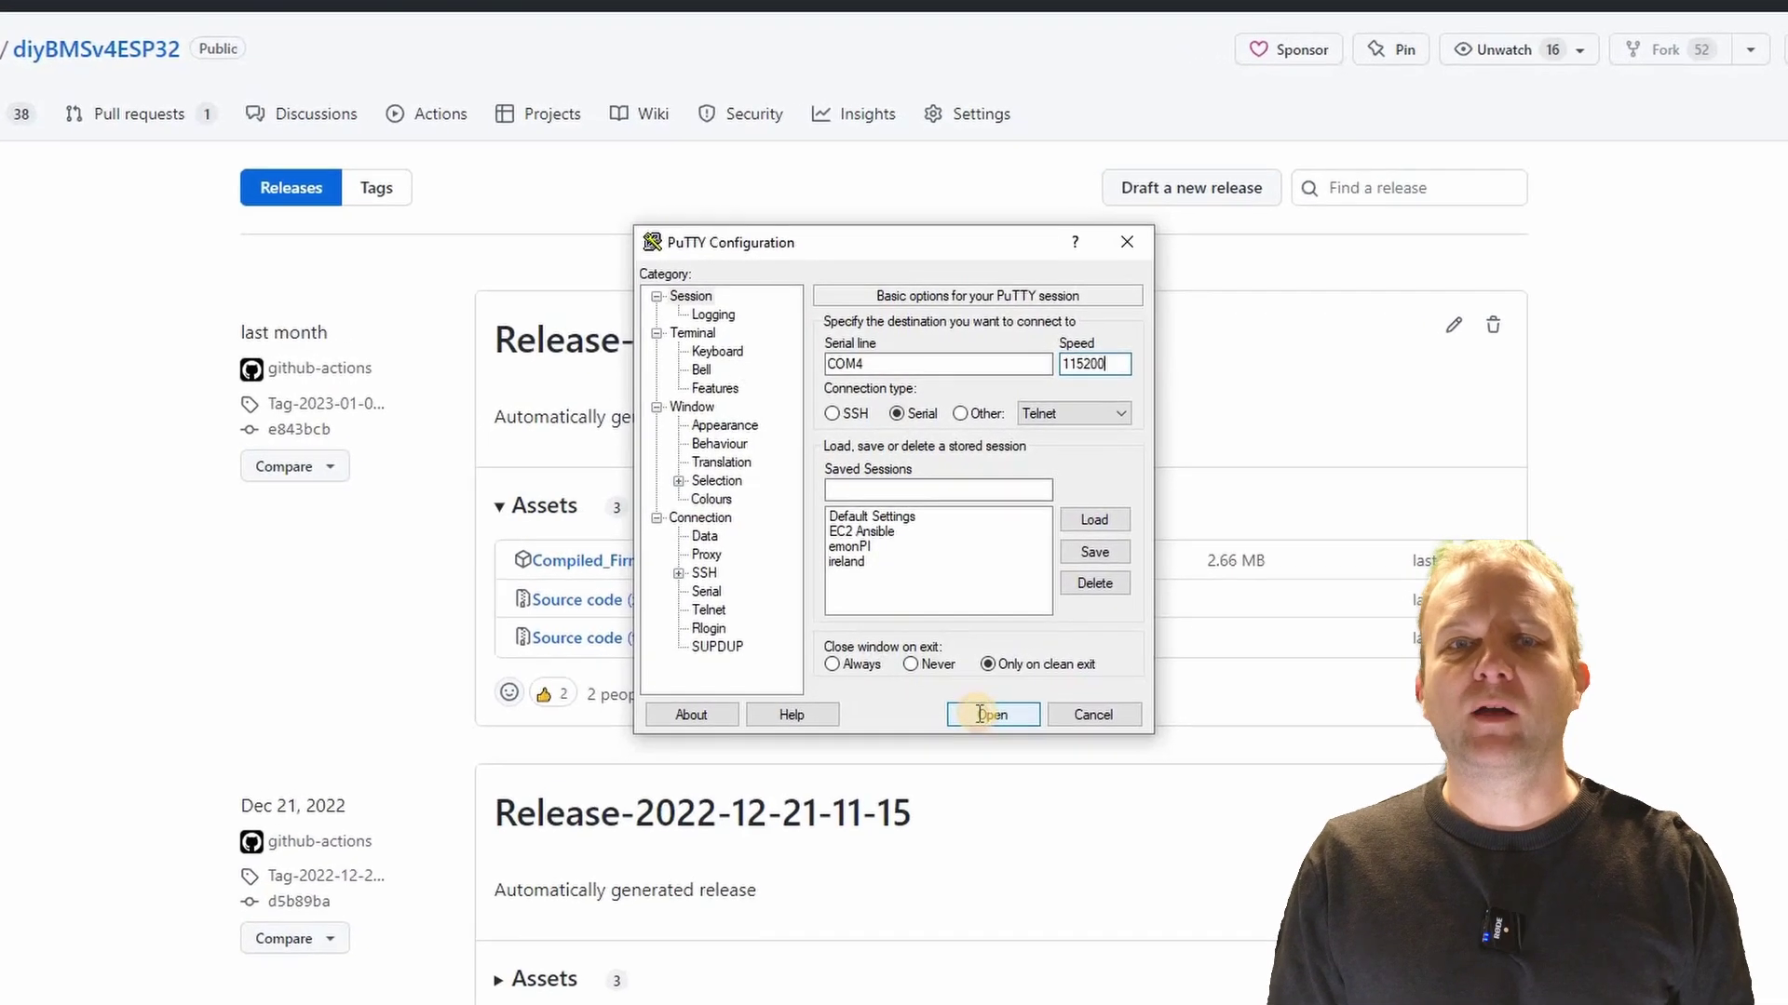
{"action": "left_click", "coordinate": [978, 714]}
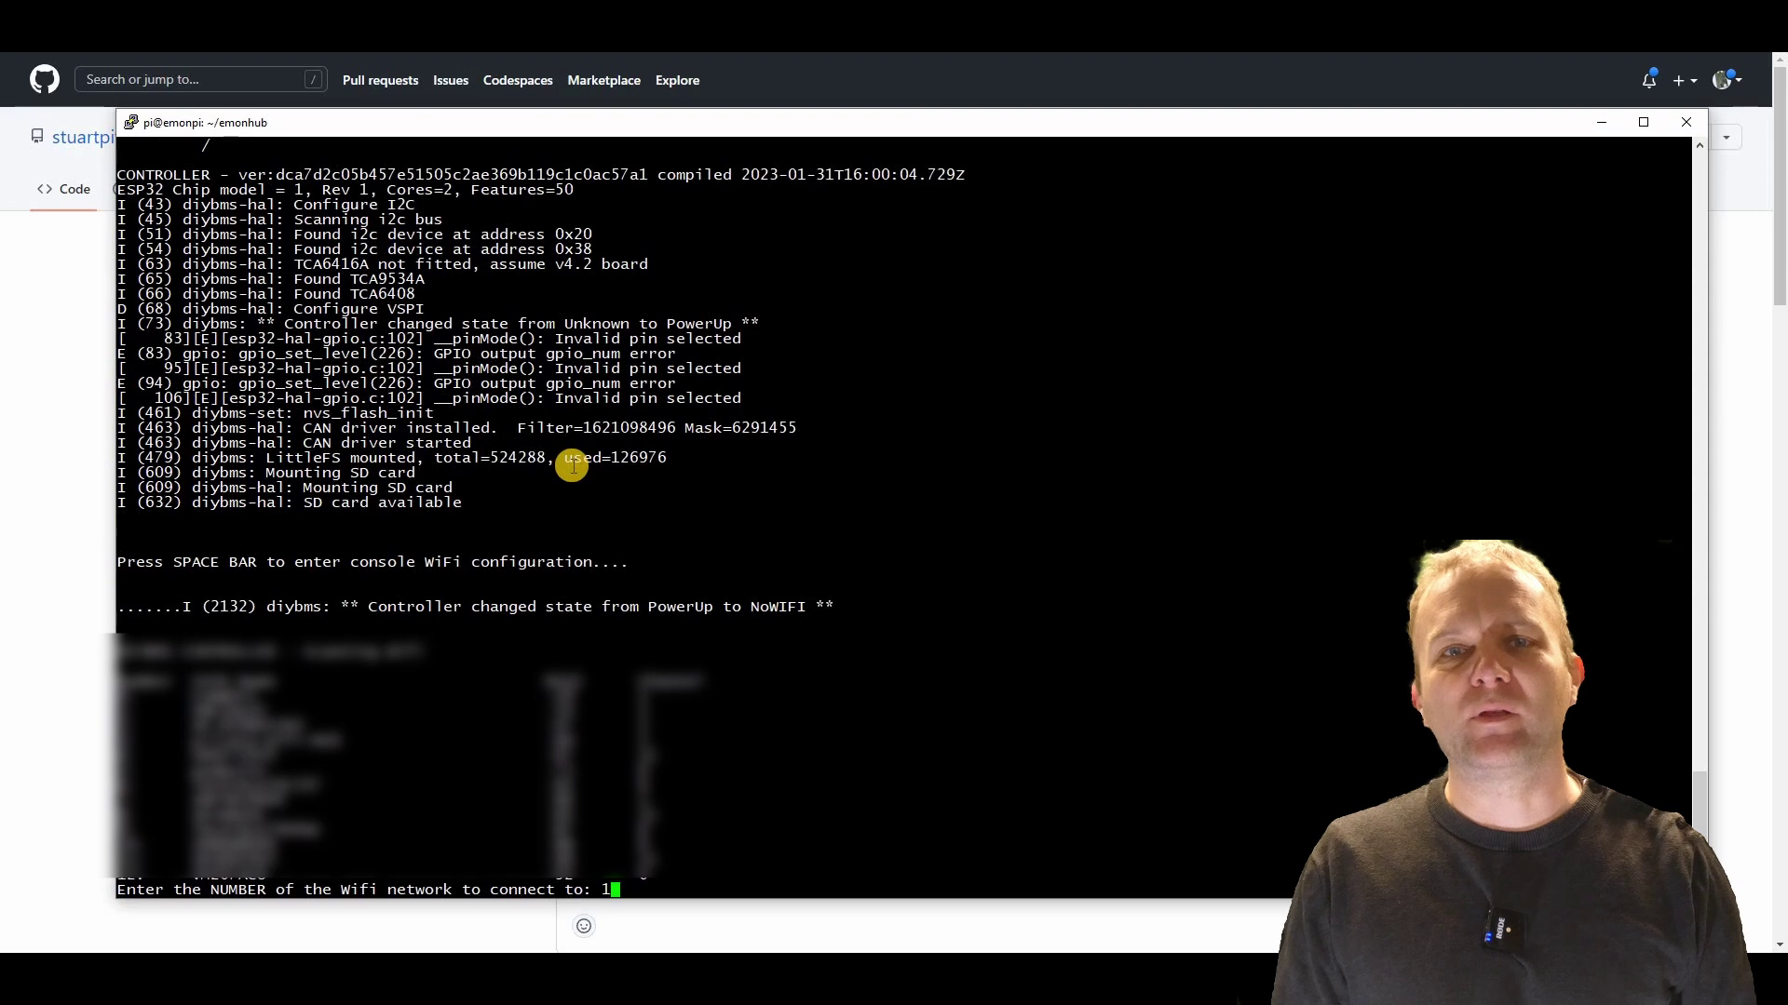
Step: In the controller's serial console, choose the ONE2GEXT WiFi network and submit the WiFi password
{"action": "key", "text": "Return"}
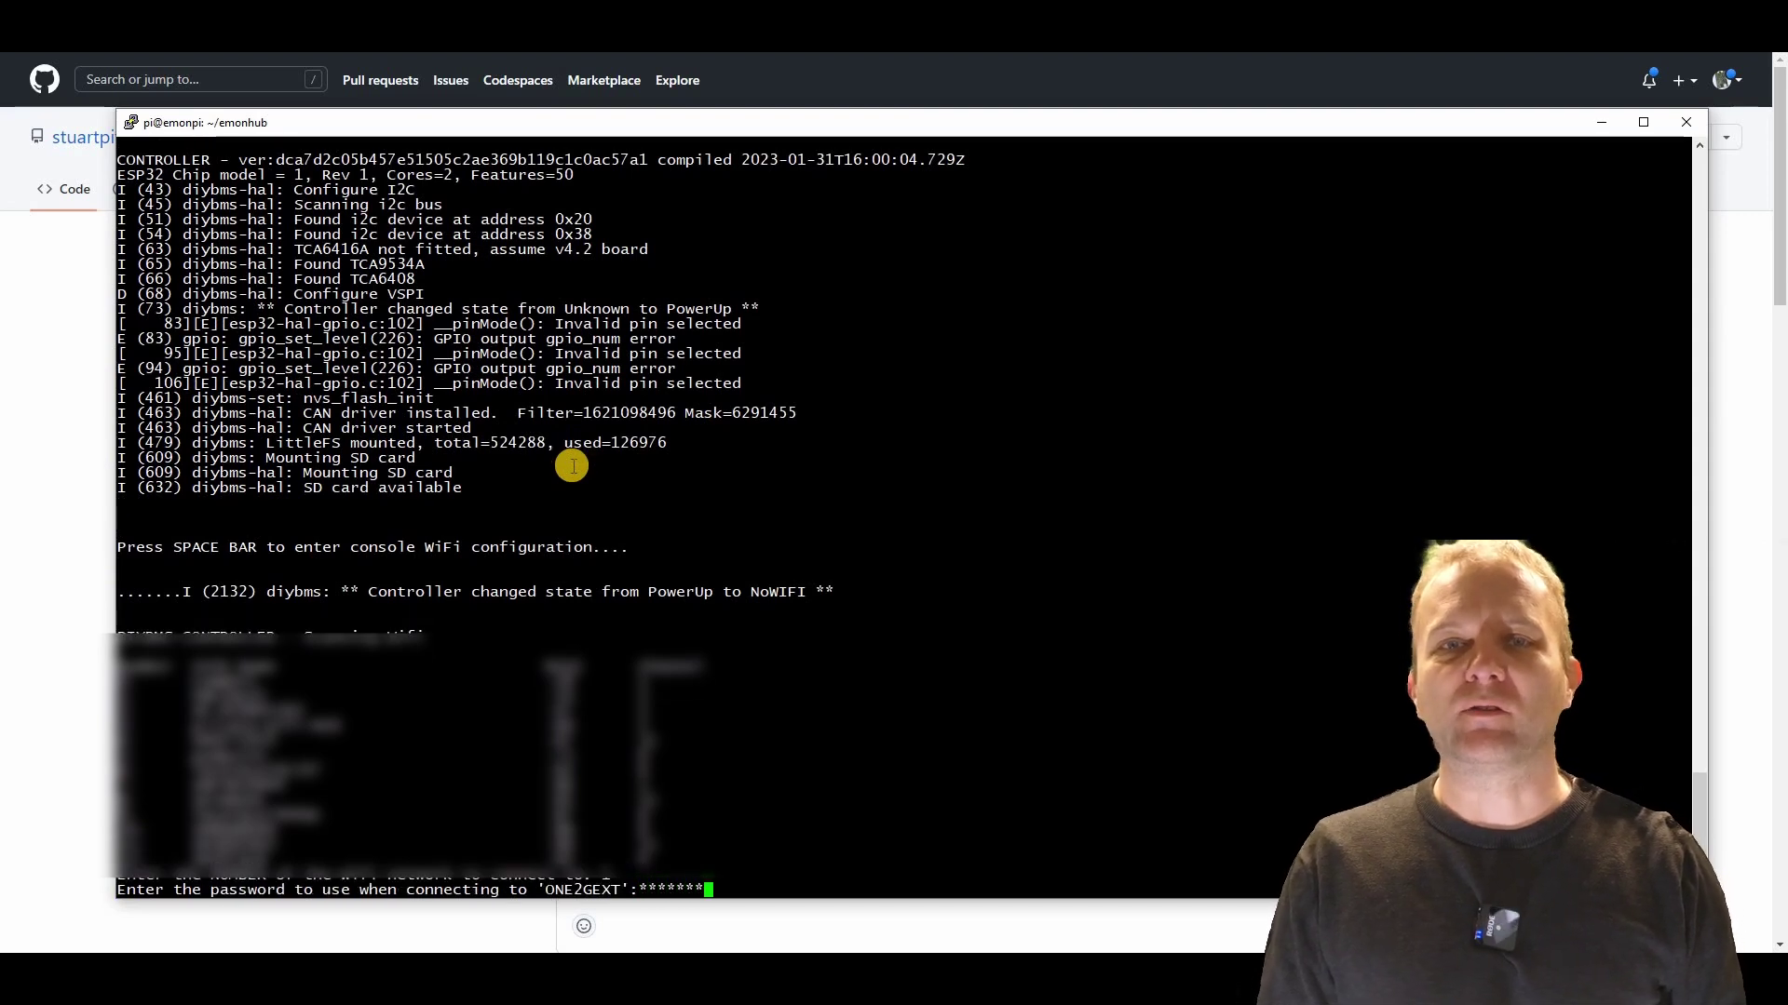
{"action": "key", "text": "Return"}
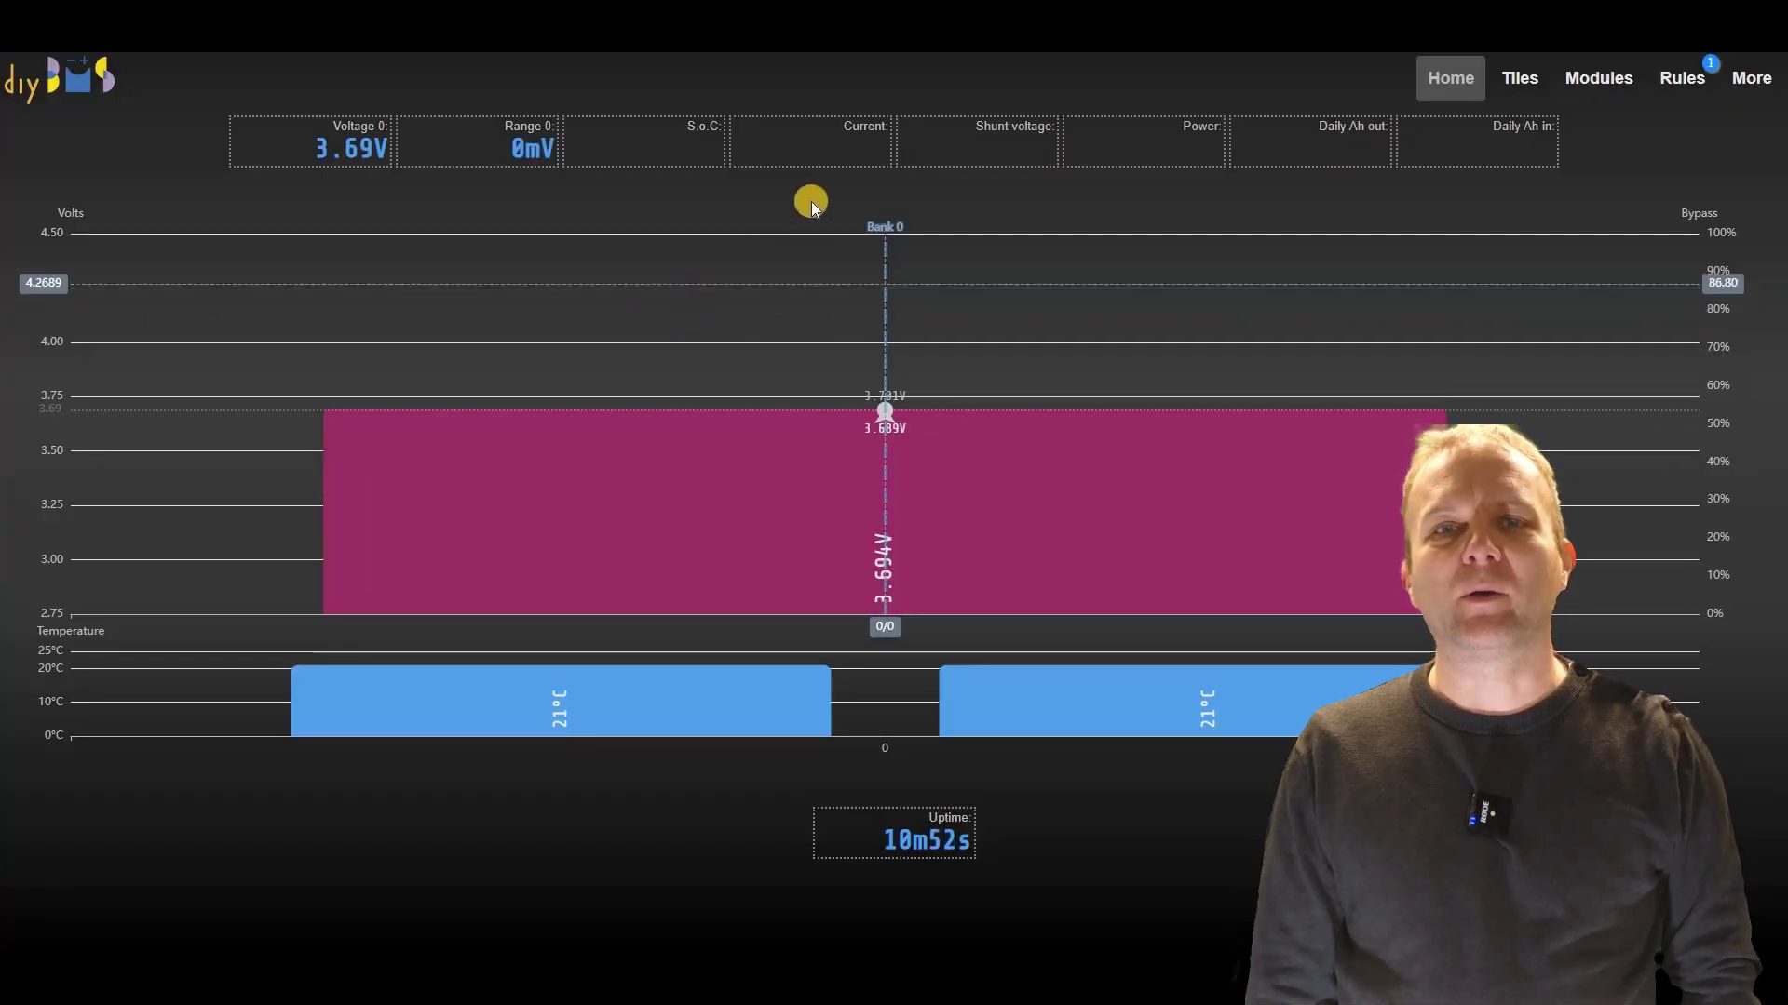
Step: In the diyBMS web interface's Storage & Logging page, upload c:\temp\_backup_config_20230201_104138.json to the controller's flash memory
{"action": "left_click", "coordinate": [1752, 84]}
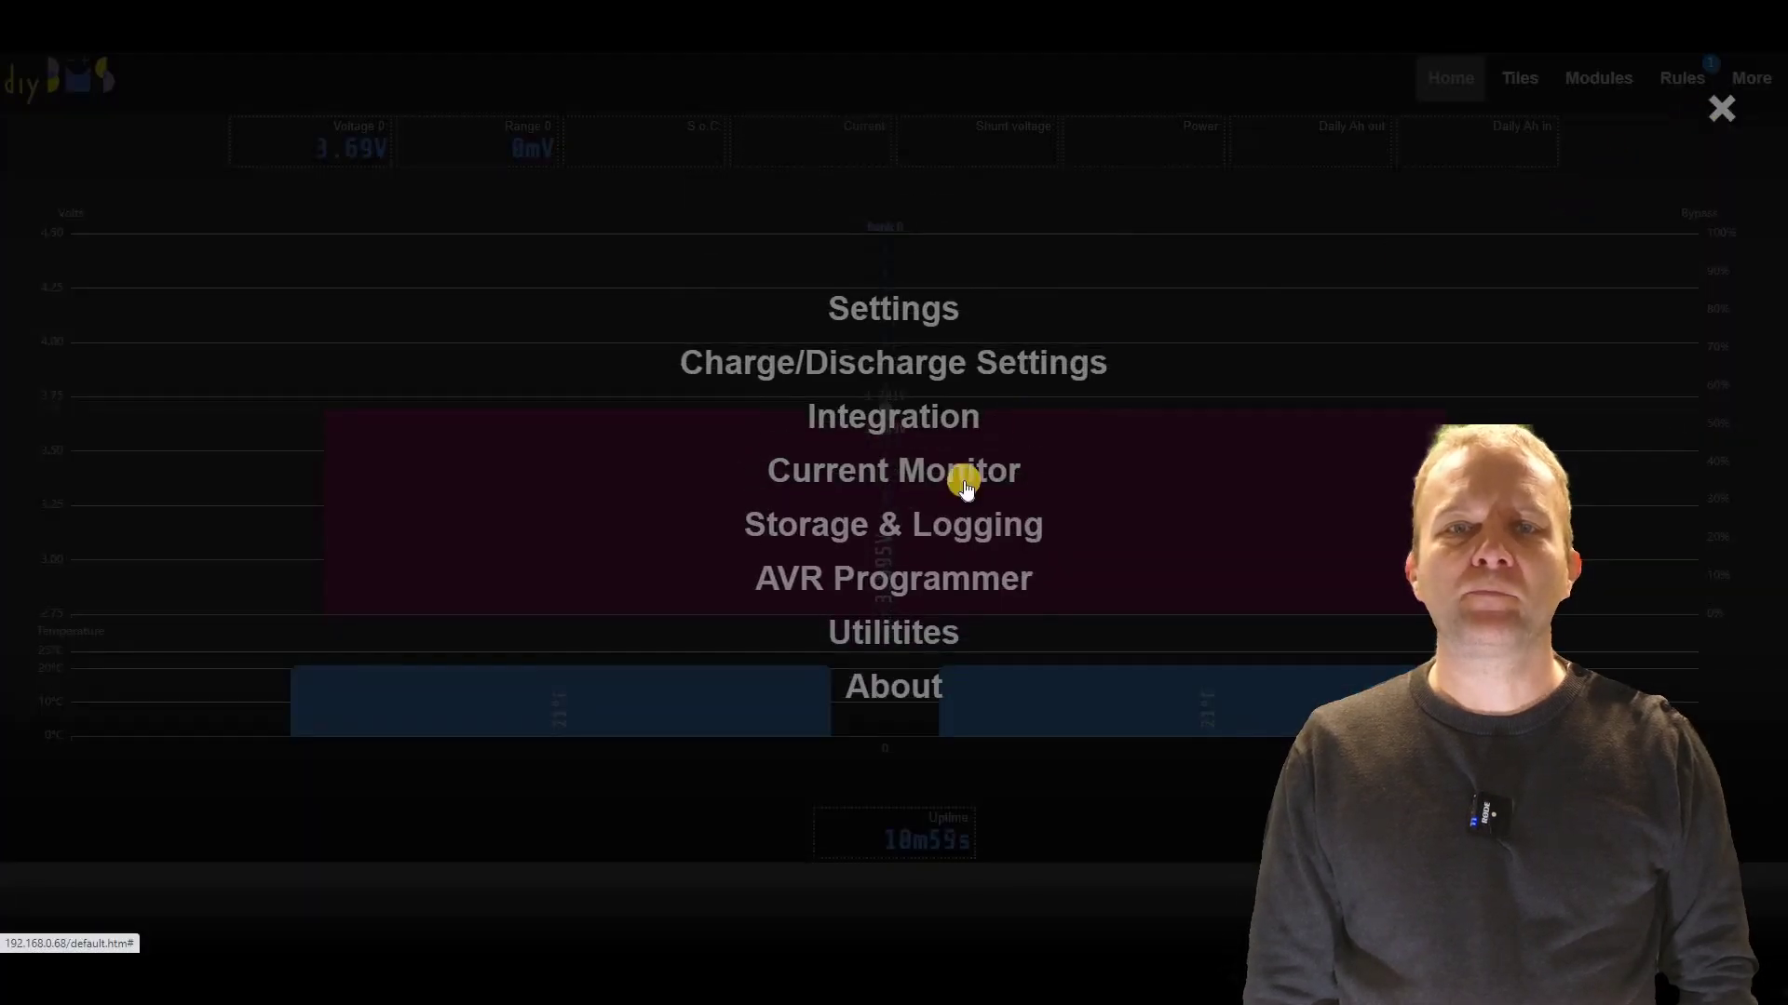
{"action": "left_click", "coordinate": [903, 527]}
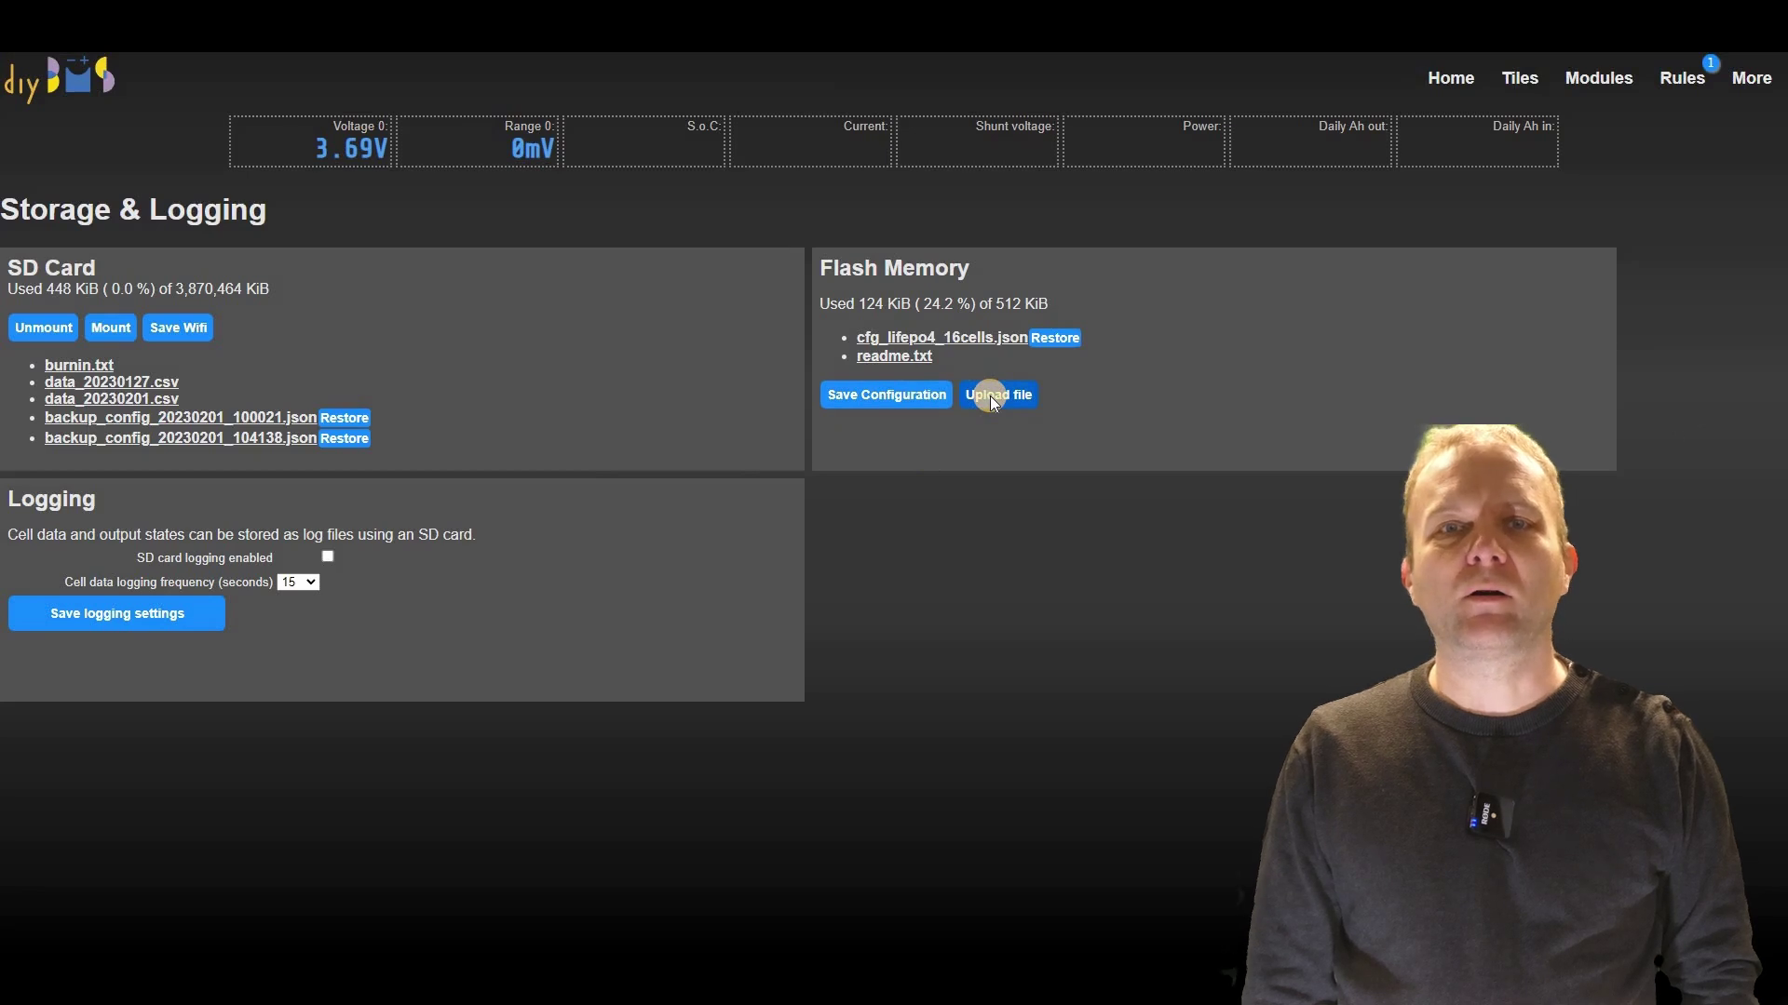
{"action": "left_click", "coordinate": [991, 394]}
{"action": "type", "text": "c:\\temp\\_backup_config_20230201_104138.json"}
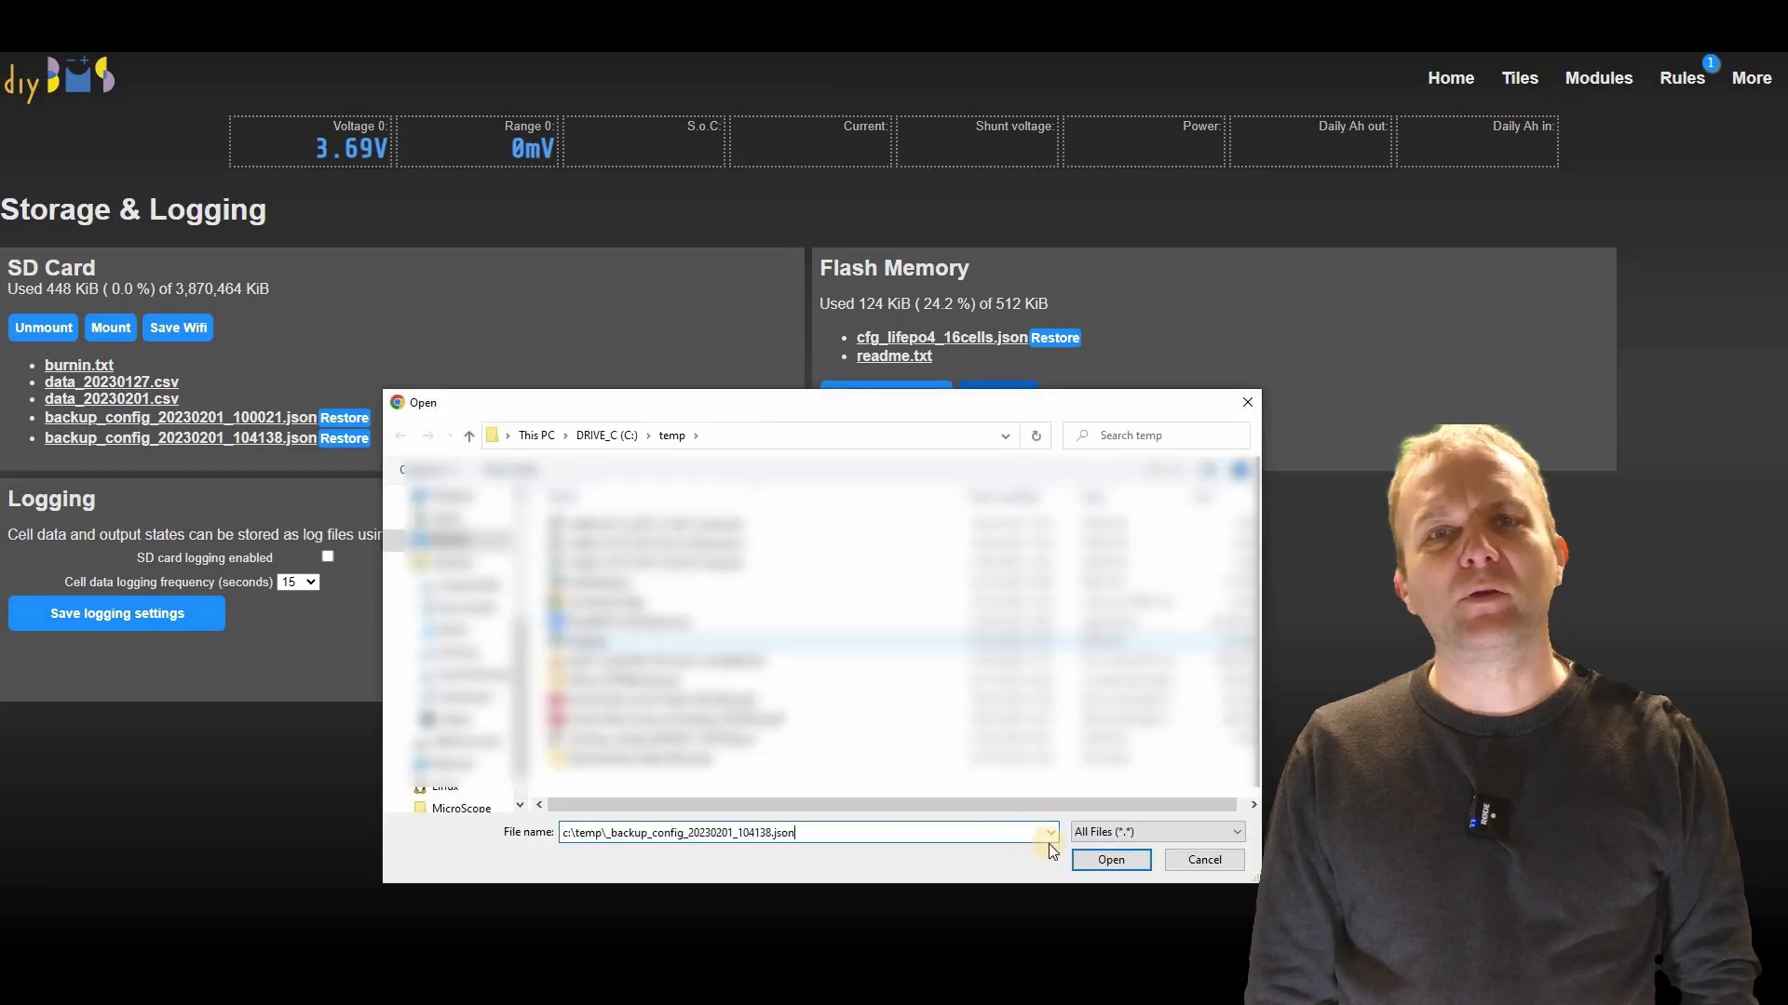
{"action": "left_click", "coordinate": [1104, 860]}
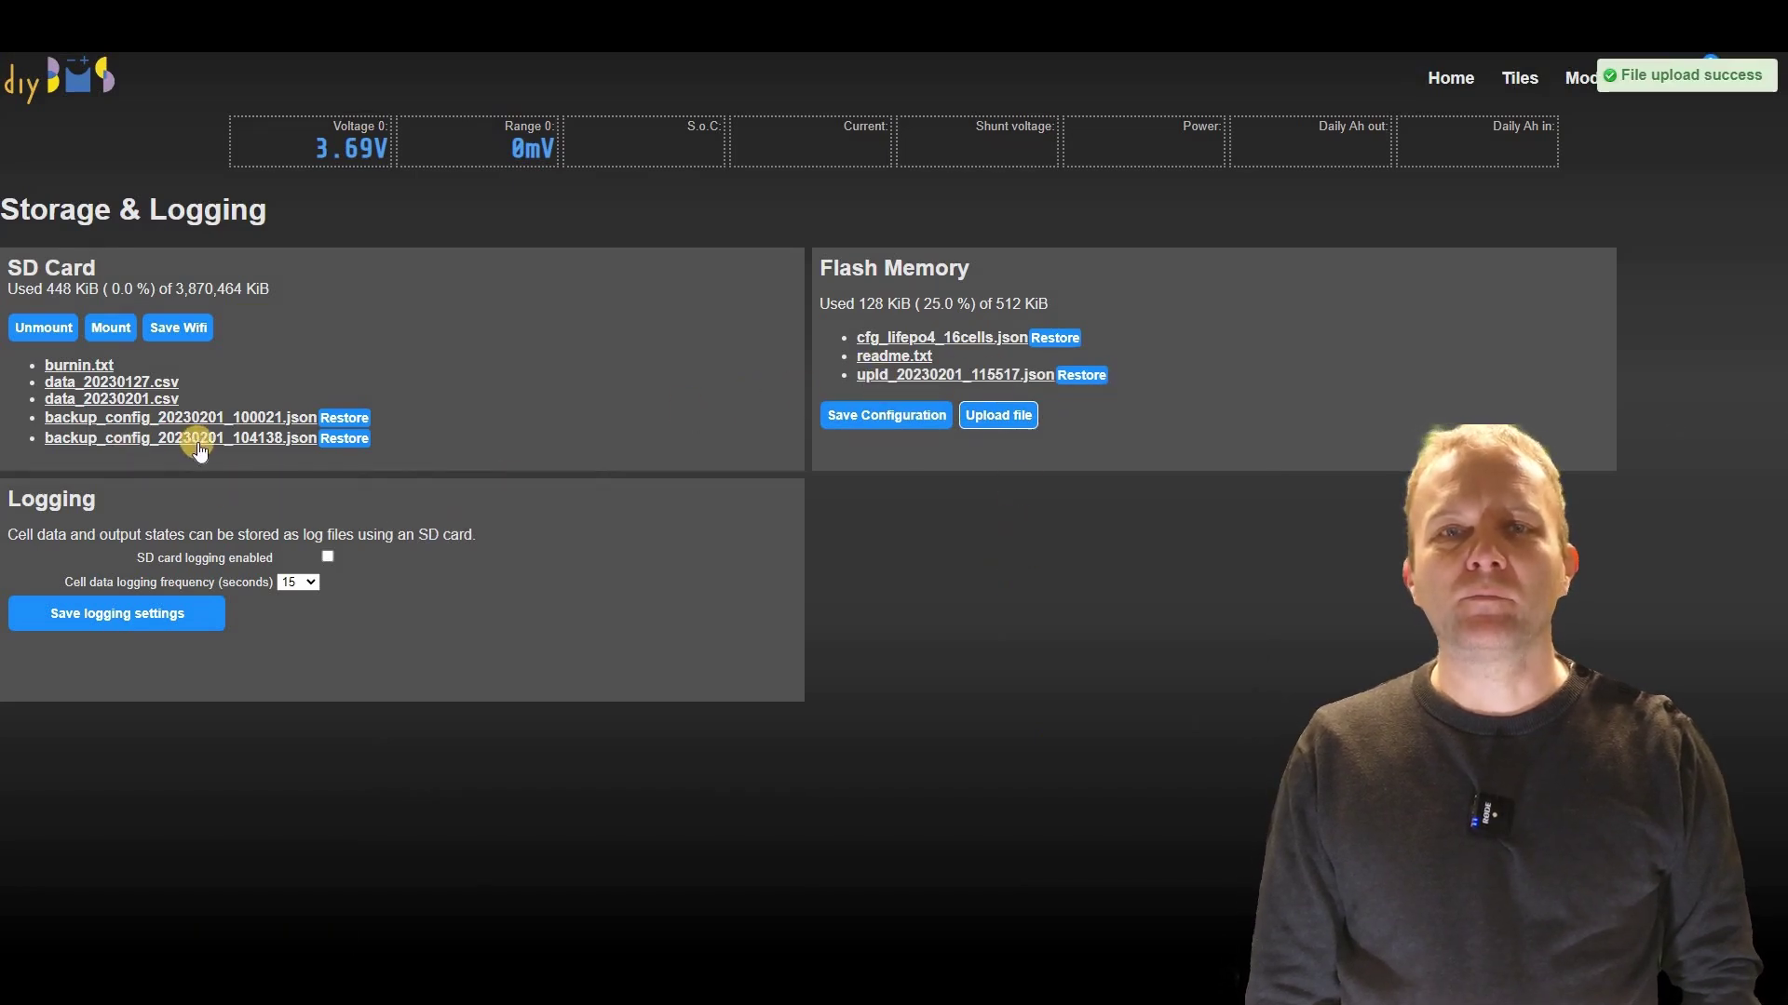
Step: Restore the configuration from backup_config_20230201_104138.json on the SD card and acknowledge the note about passwords
{"action": "left_click", "coordinate": [349, 439]}
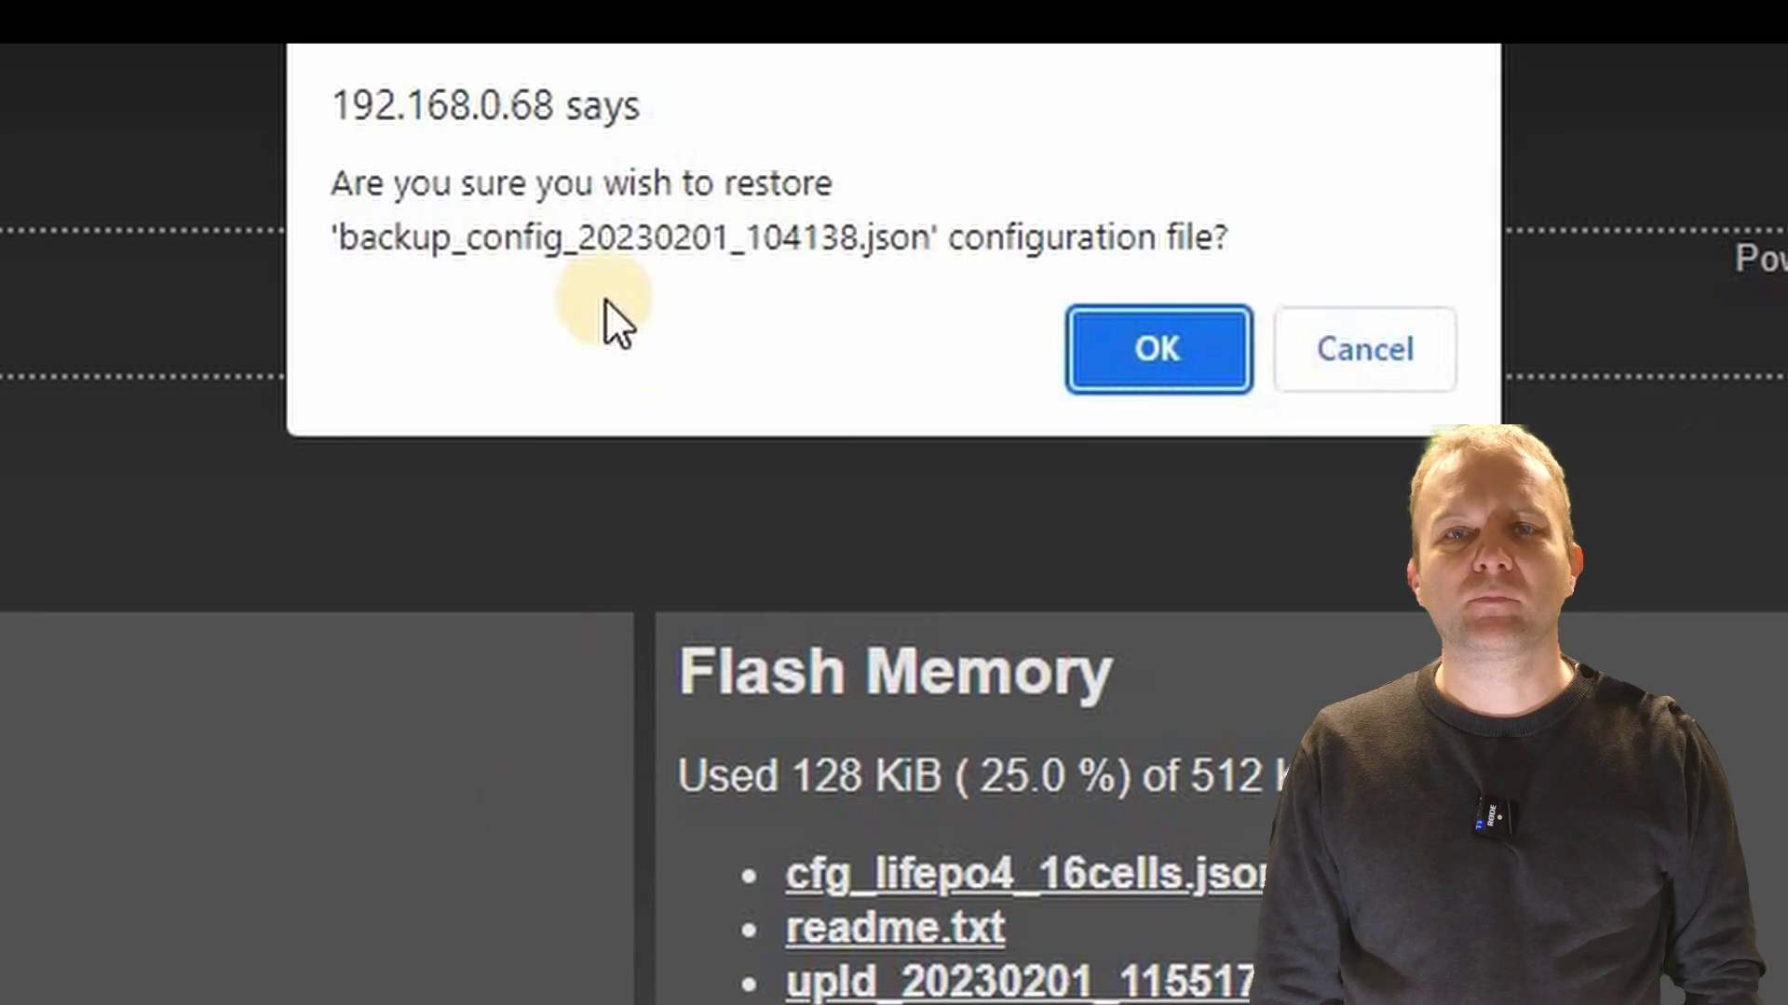
{"action": "left_click", "coordinate": [1117, 374]}
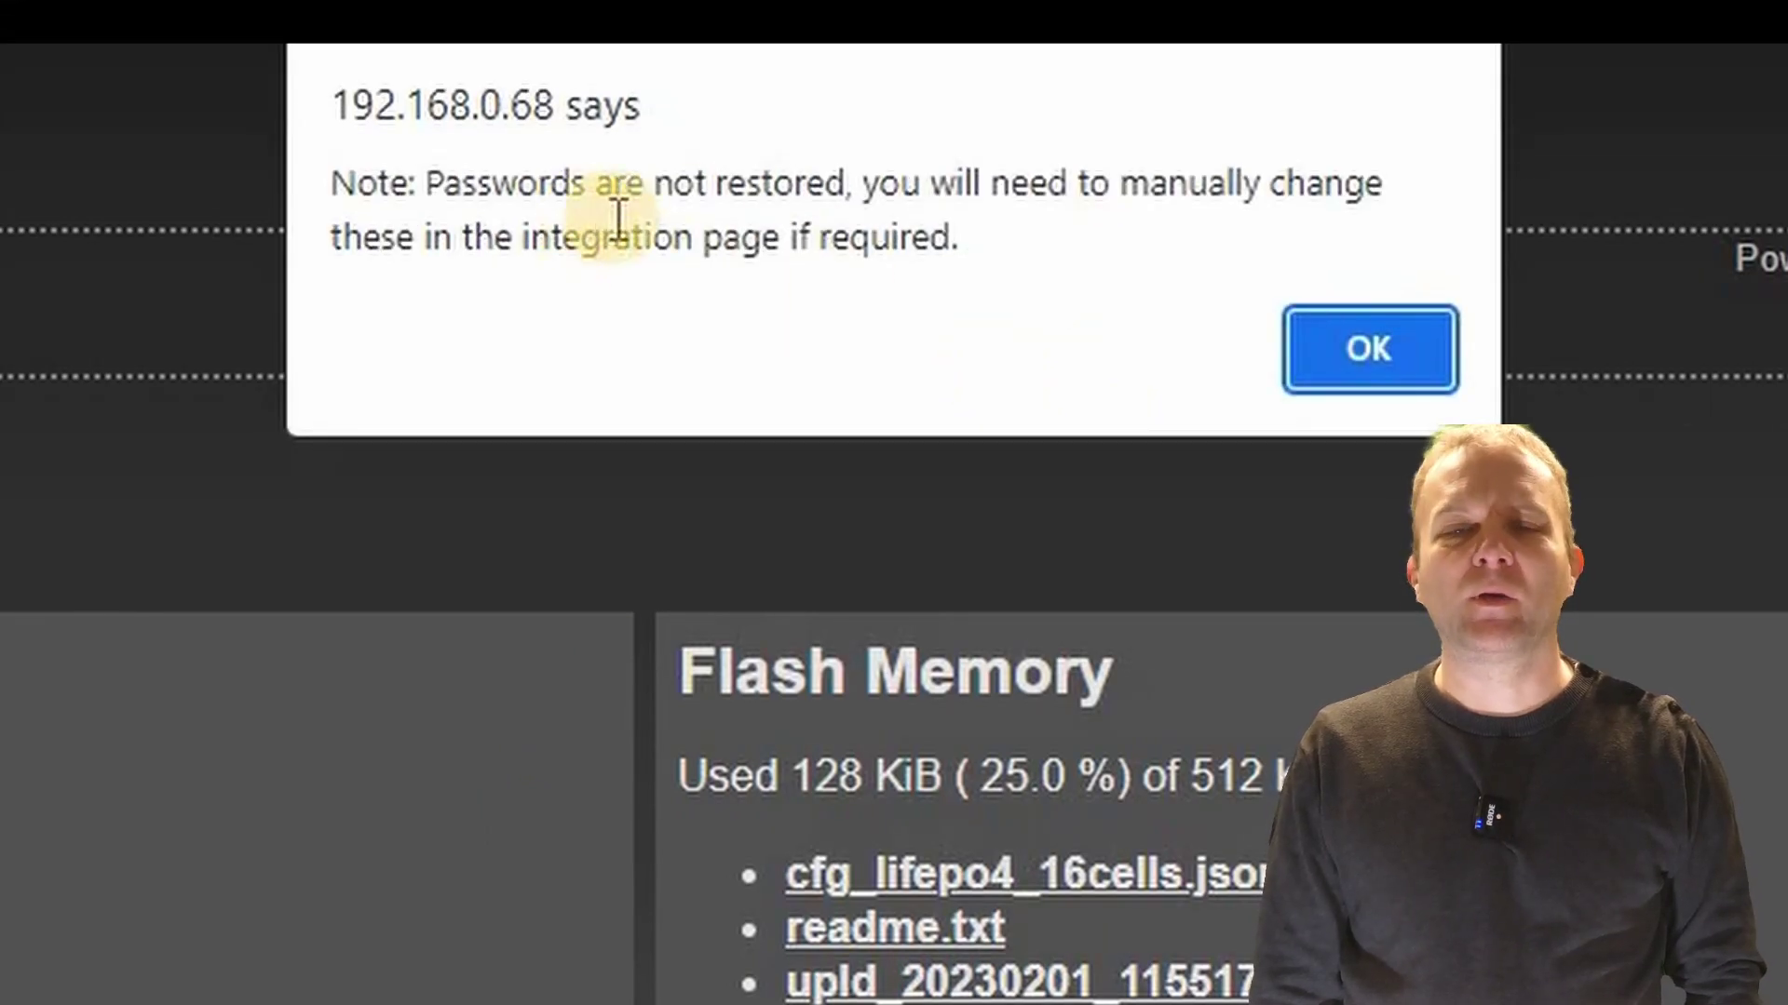
{"action": "left_click", "coordinate": [1382, 366]}
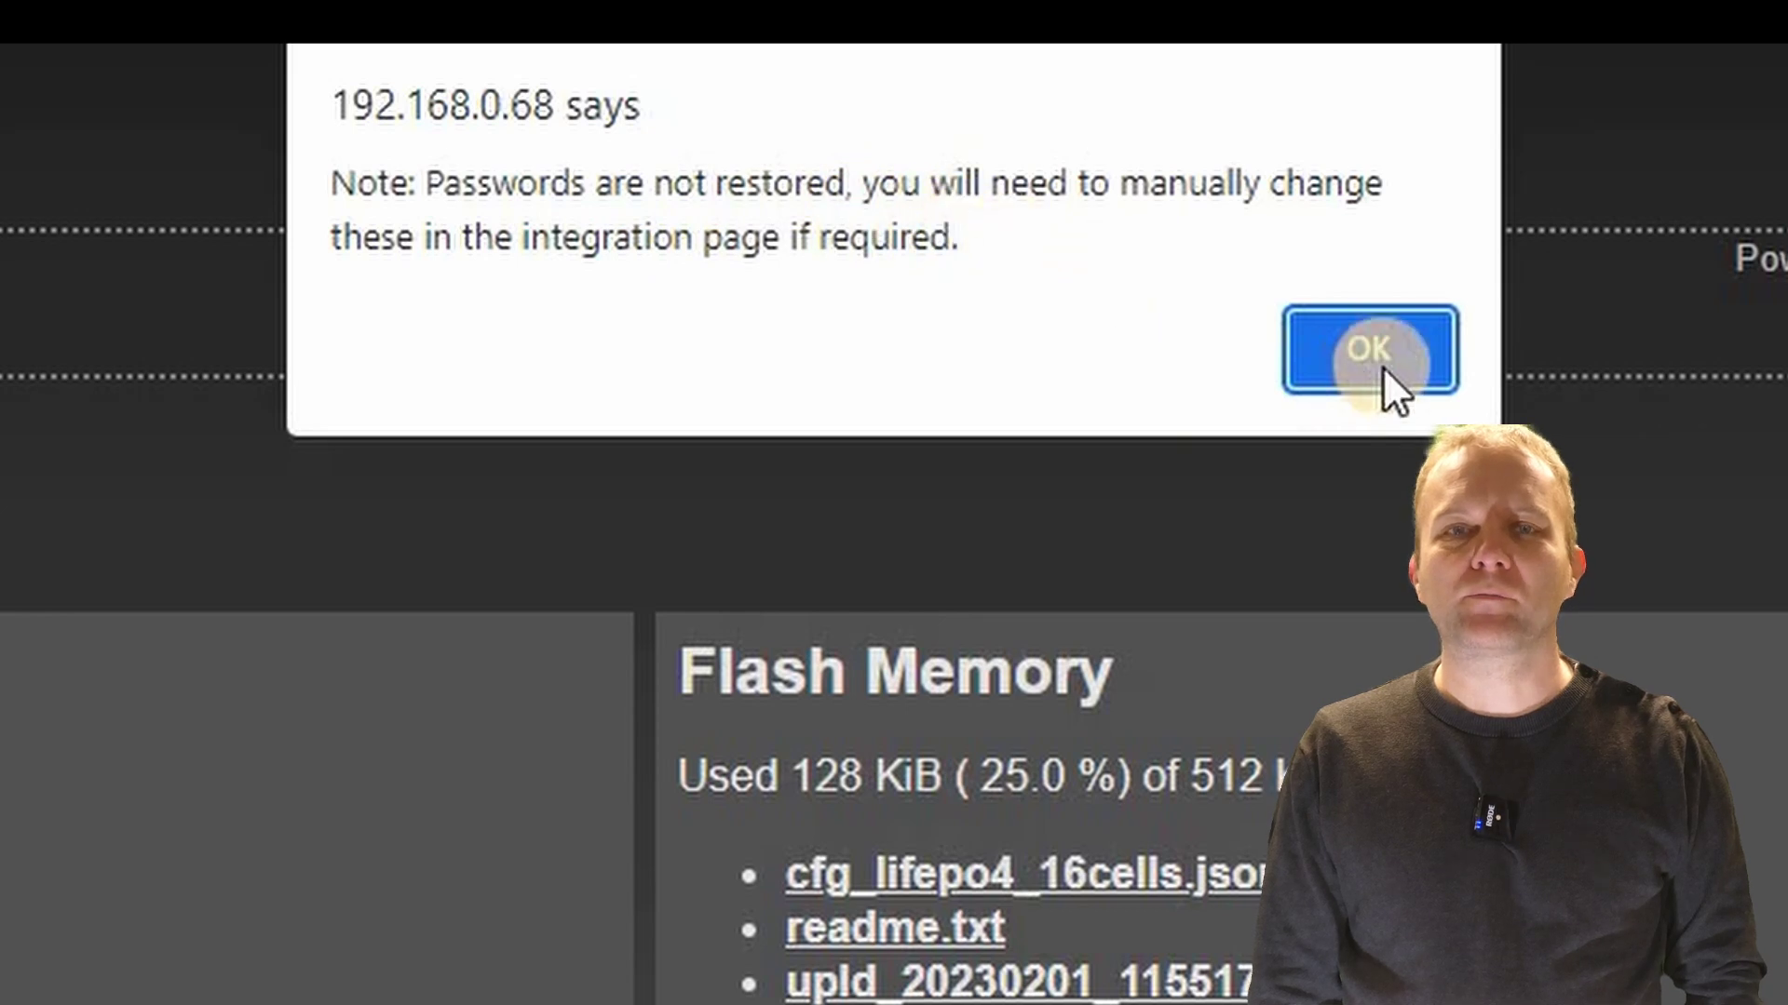
{"action": "left_click", "coordinate": [1384, 367]}
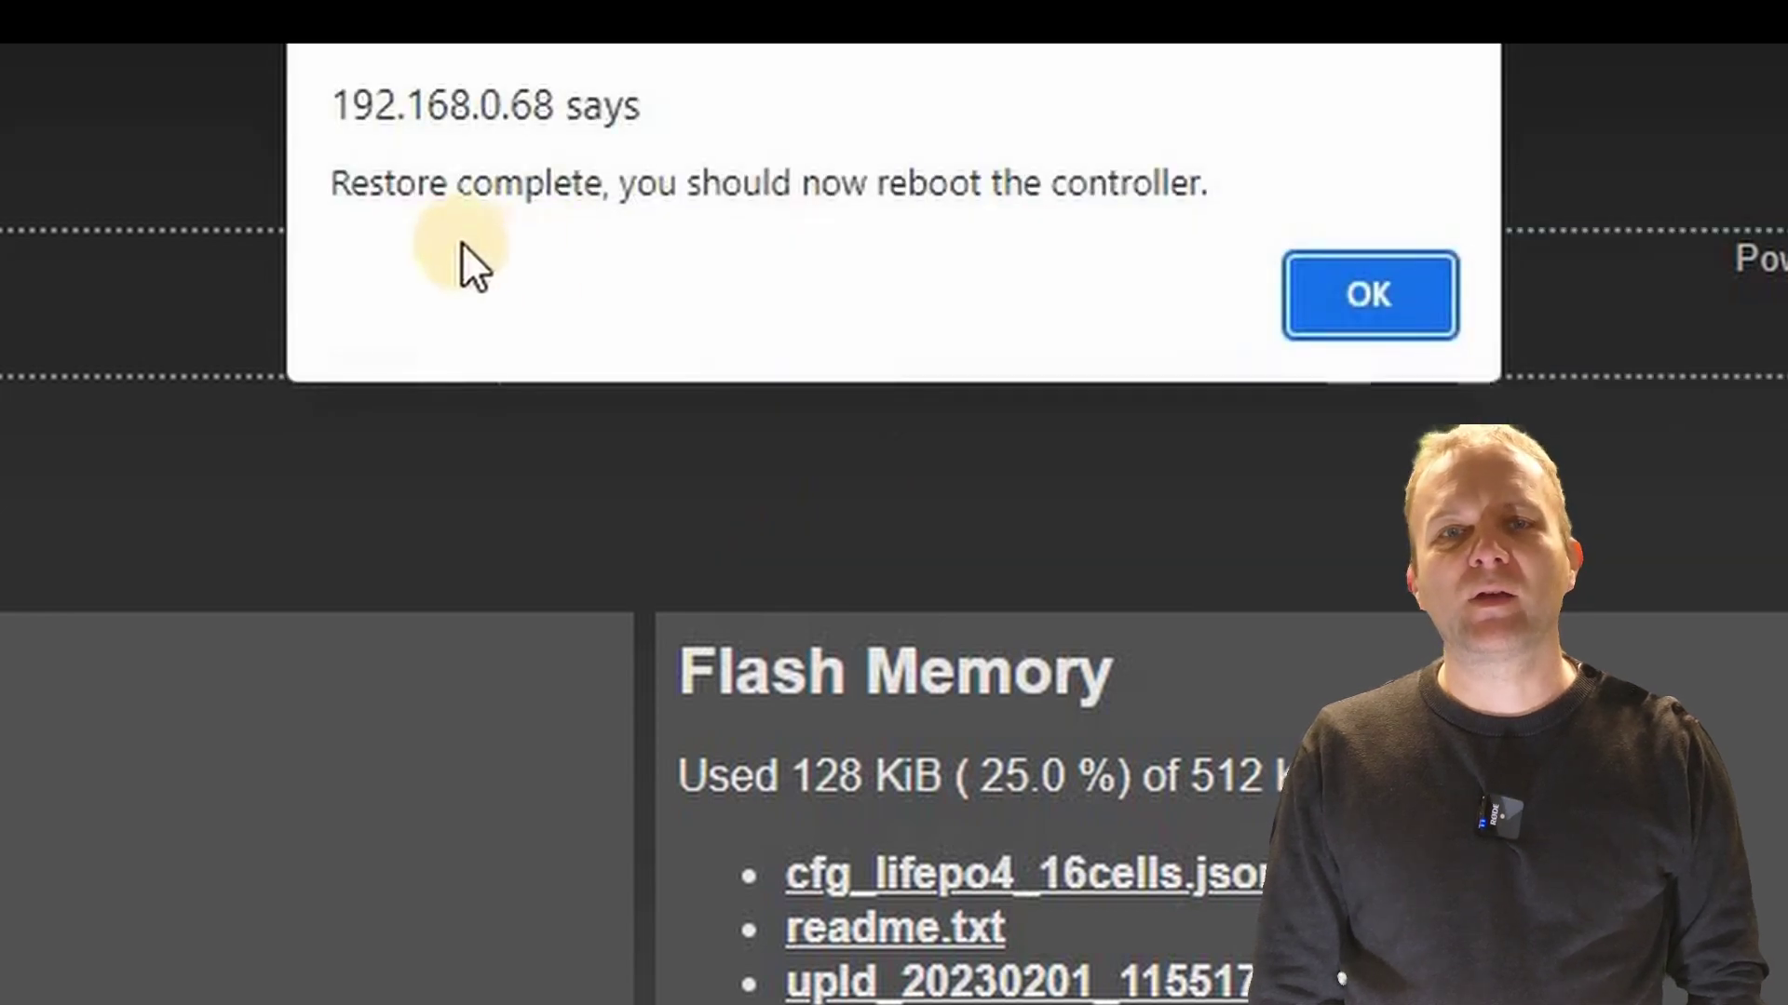